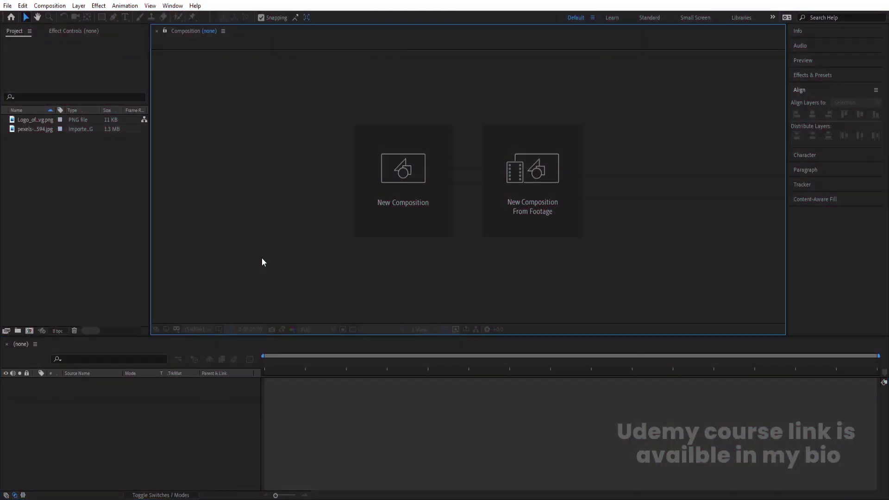
Step: Start a new composition from the After Effects Home screen
click(399, 139)
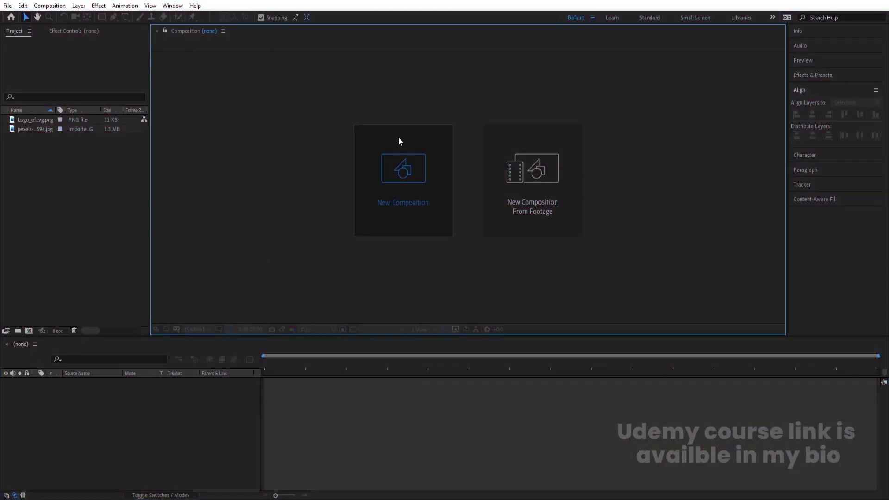
Step: Name the composition 'Main Animation', keeping 1920×1080, 30 fps, 20 s and a white background
text(Main Animation)
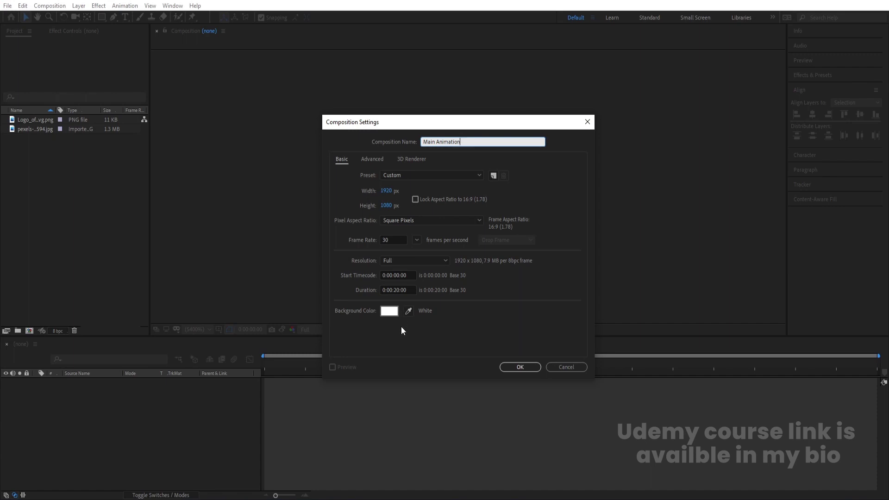
click(522, 368)
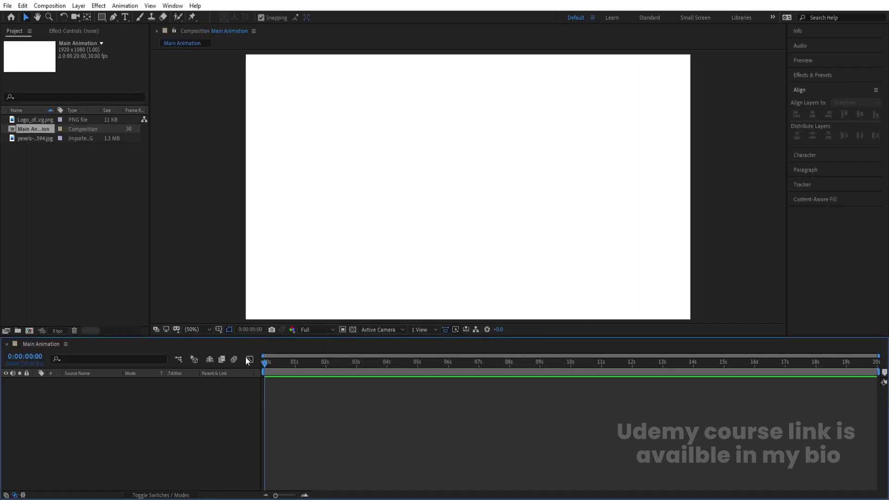
Step: Turn on Title/Action Safe guides and add the YouTube logo PNG to the Main Animation timeline
click(223, 328)
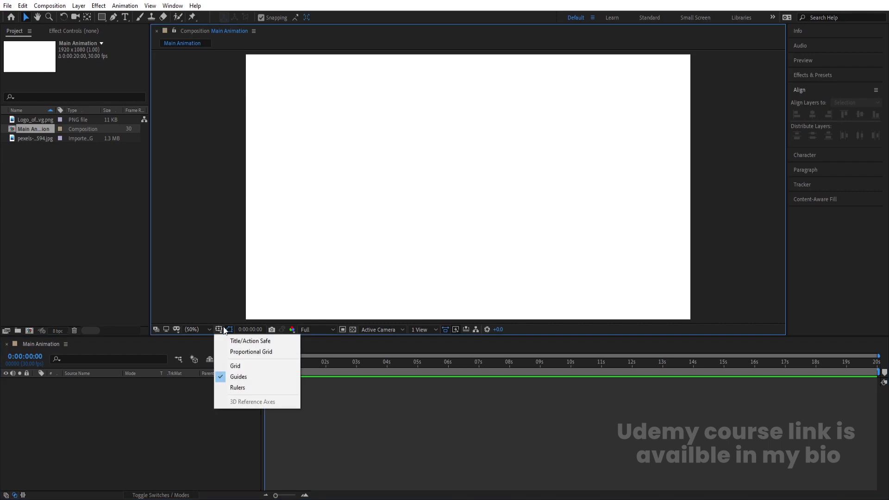
click(246, 340)
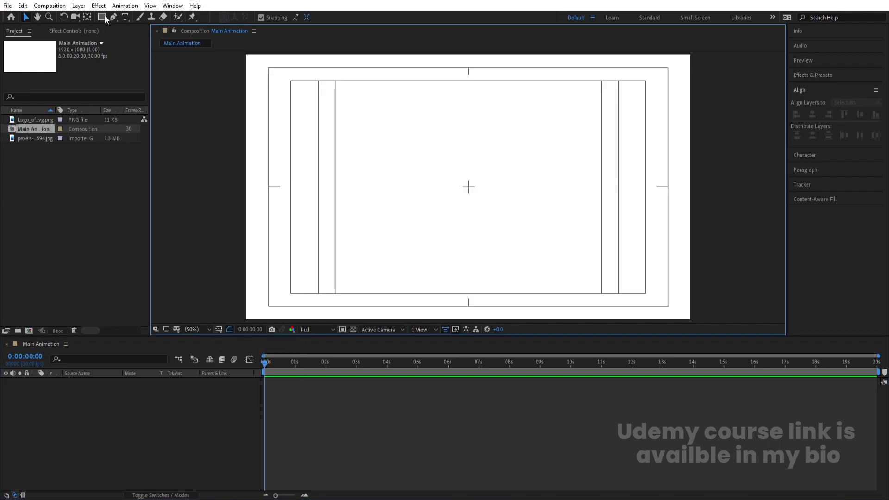
click(34, 121)
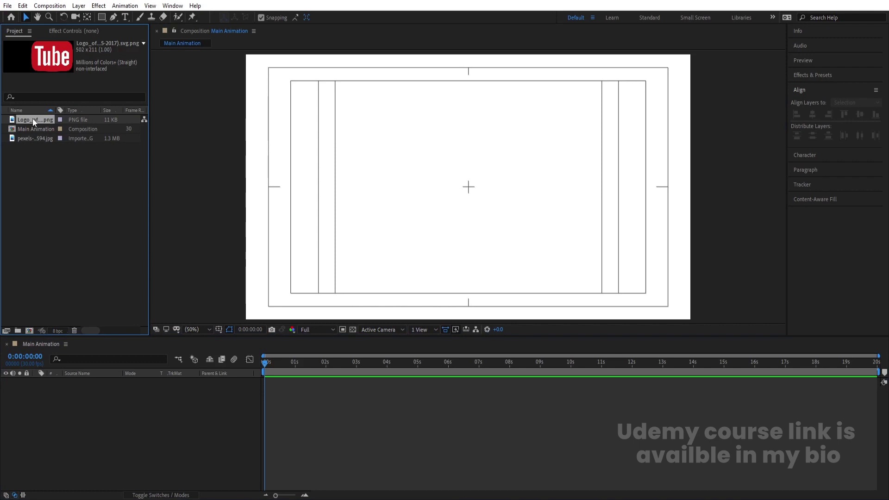
drag(34, 120, 174, 417)
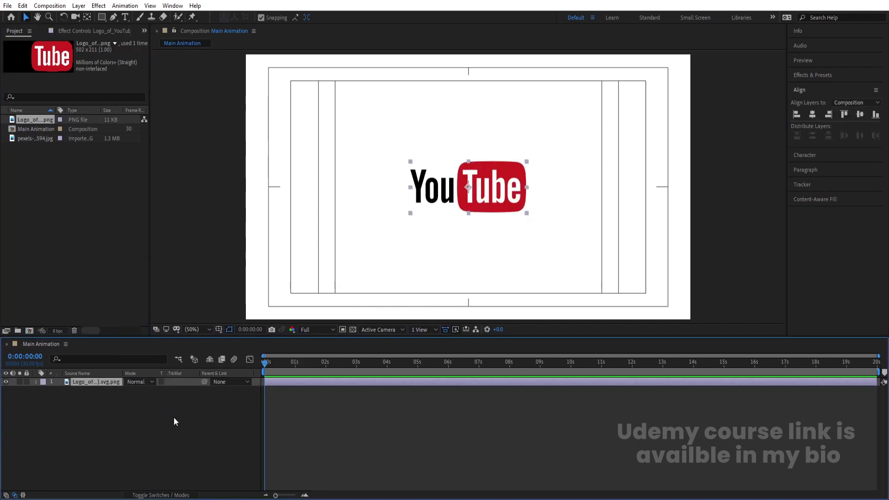
click(104, 410)
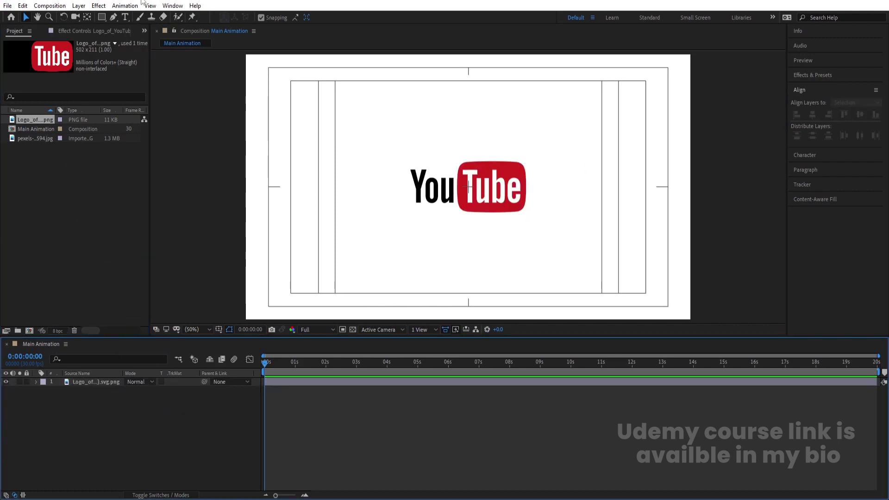
click(106, 17)
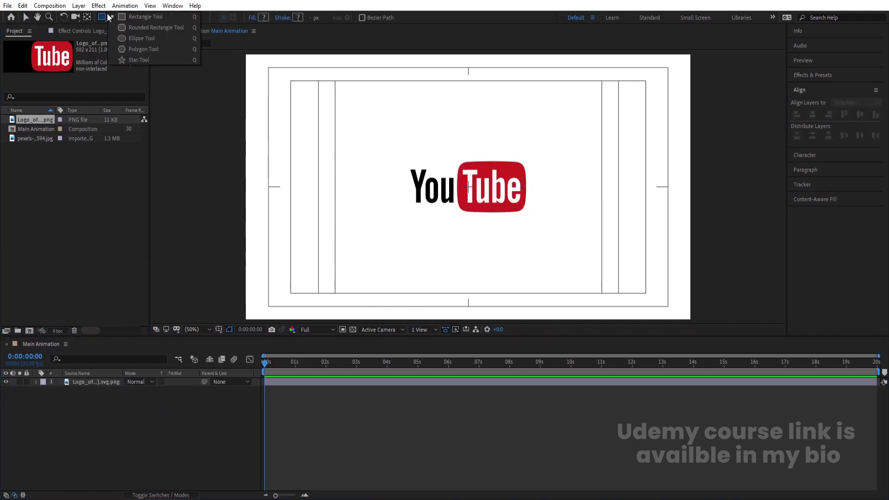
Step: Draw a small ellipse with no stroke and a fill sampled from the logo's red
click(133, 38)
click(289, 17)
click(397, 222)
click(430, 278)
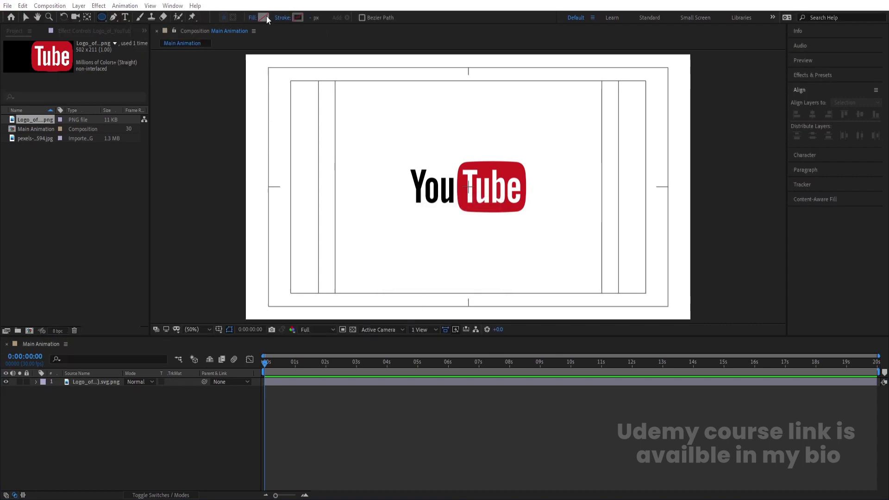
click(263, 18)
click(384, 241)
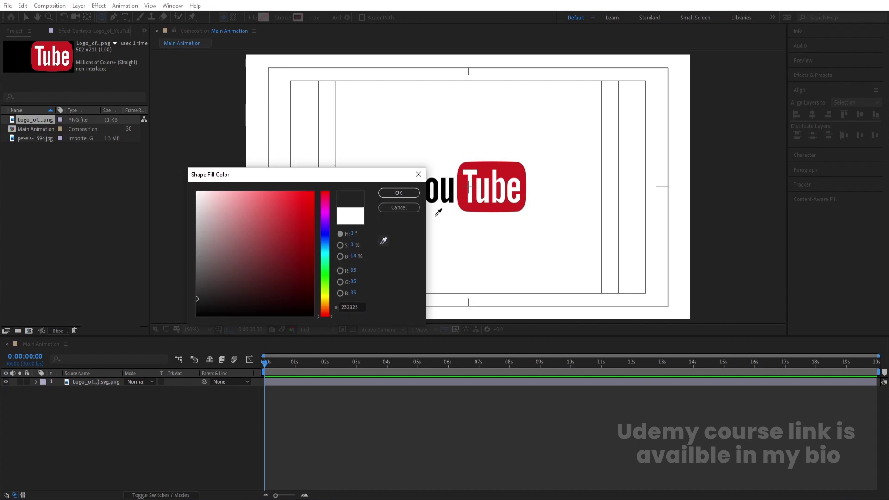
click(514, 169)
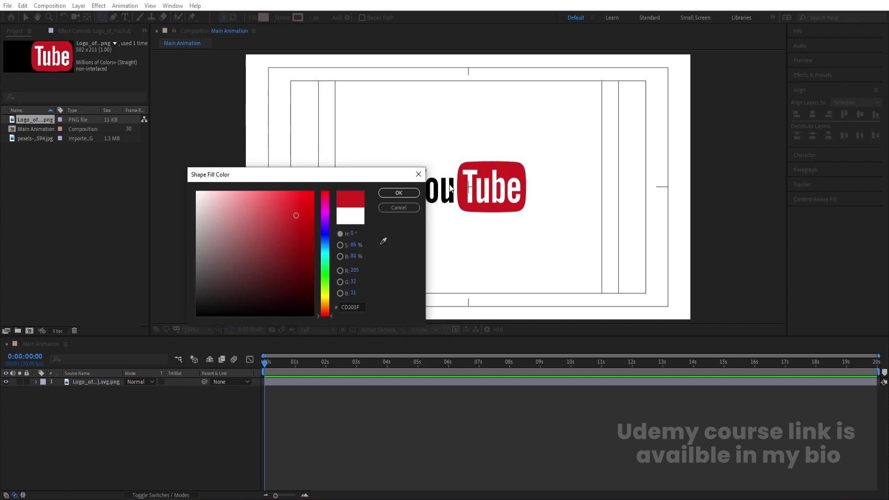
click(399, 192)
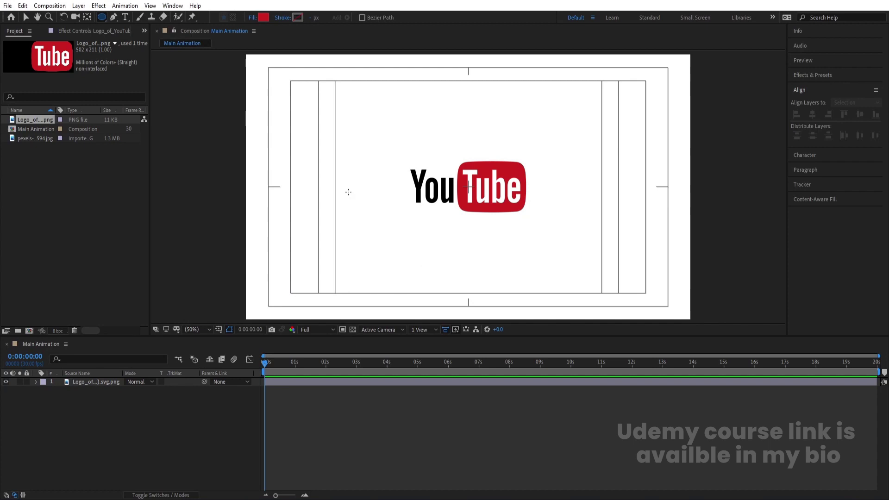
drag(344, 175, 359, 191)
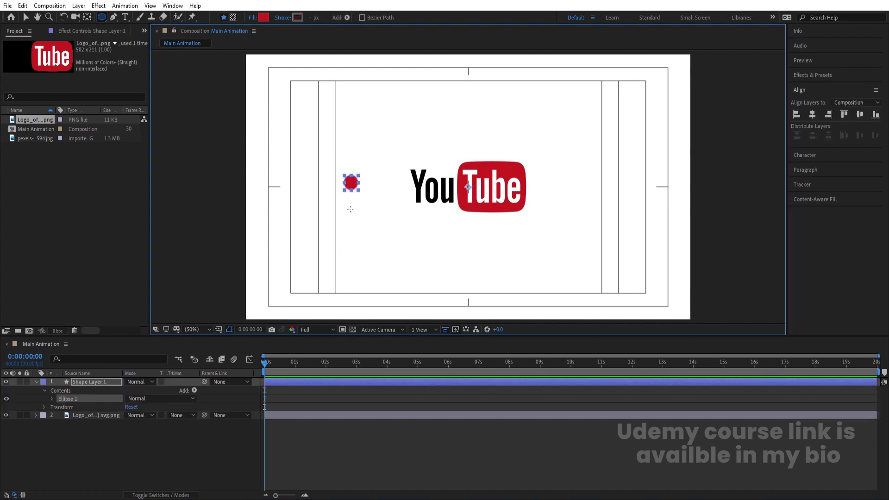
Step: Centre Shape Layer 1 horizontally and vertically in the composition and duplicate it
click(170, 456)
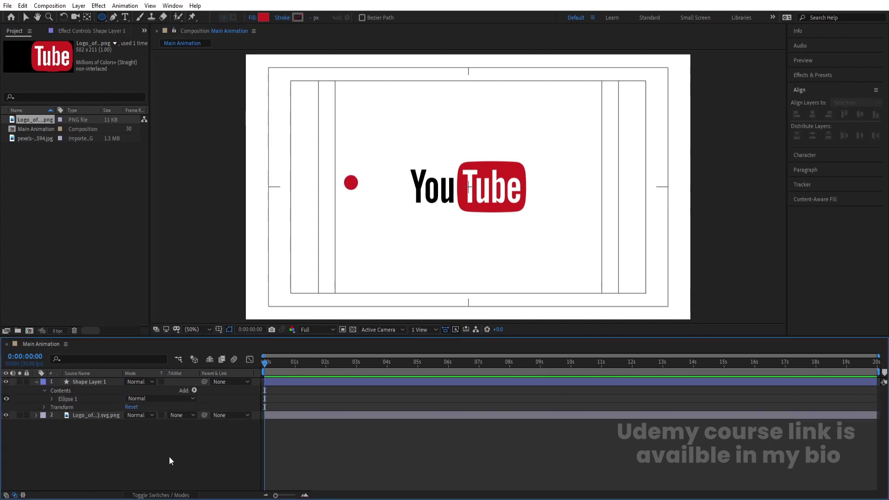
click(104, 382)
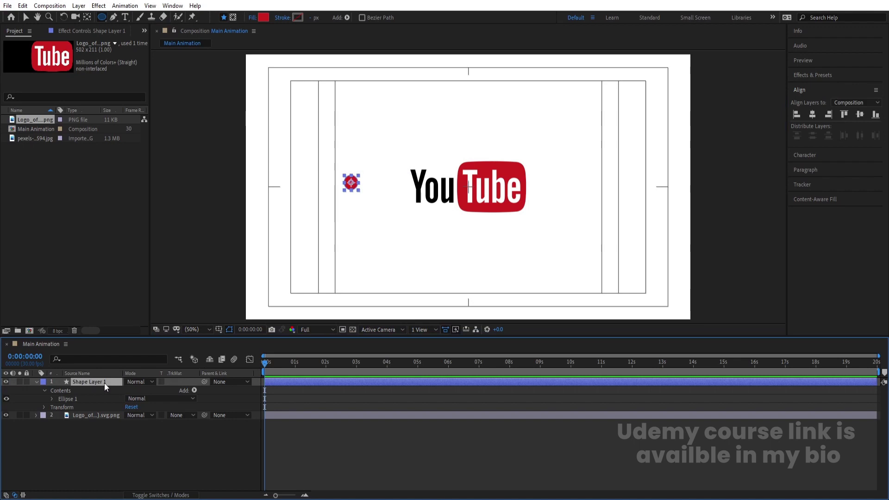
click(812, 115)
click(859, 115)
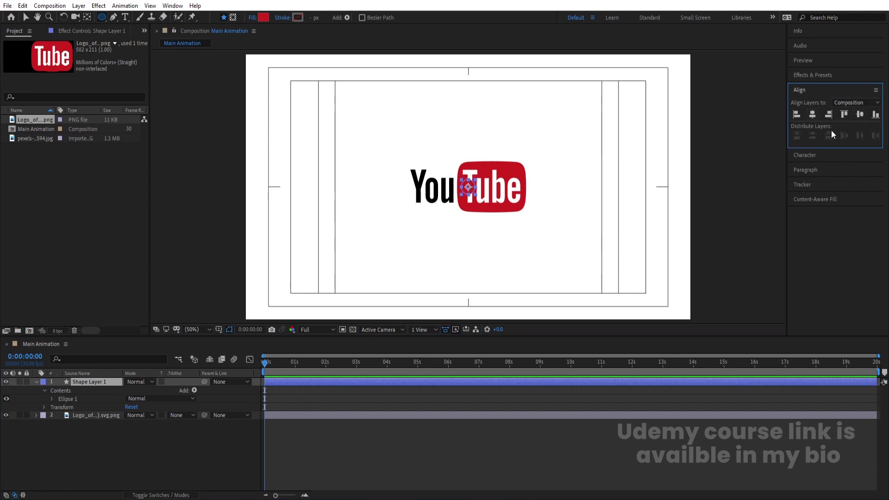
click(37, 383)
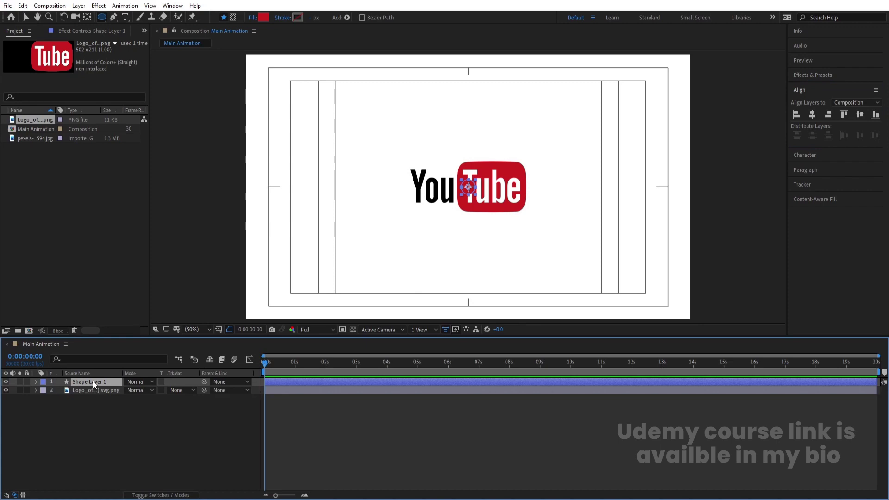
key(ctrl+d)
Step: Recolour the duplicate circle black, sampled from the logo's 'You' lettering
click(263, 18)
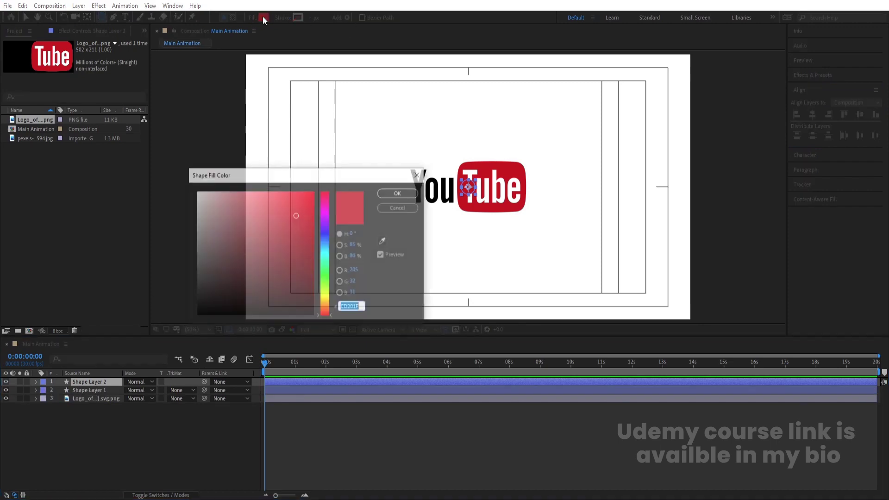
click(384, 241)
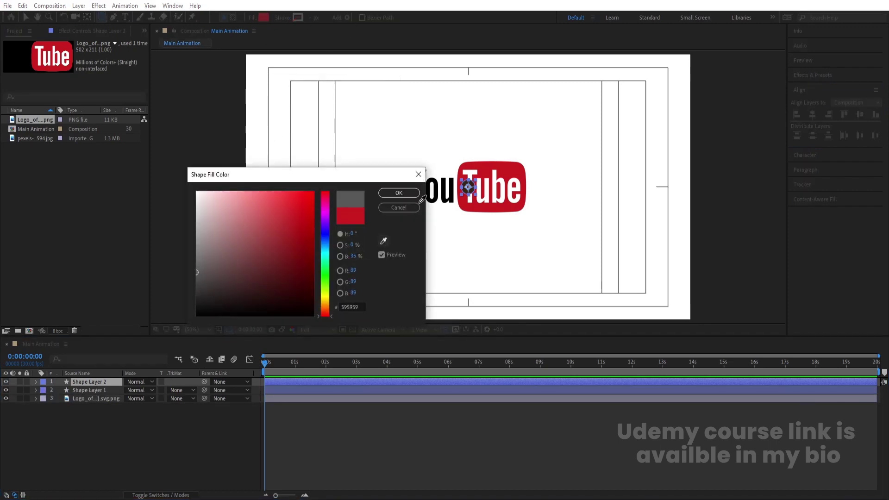
click(439, 187)
click(399, 193)
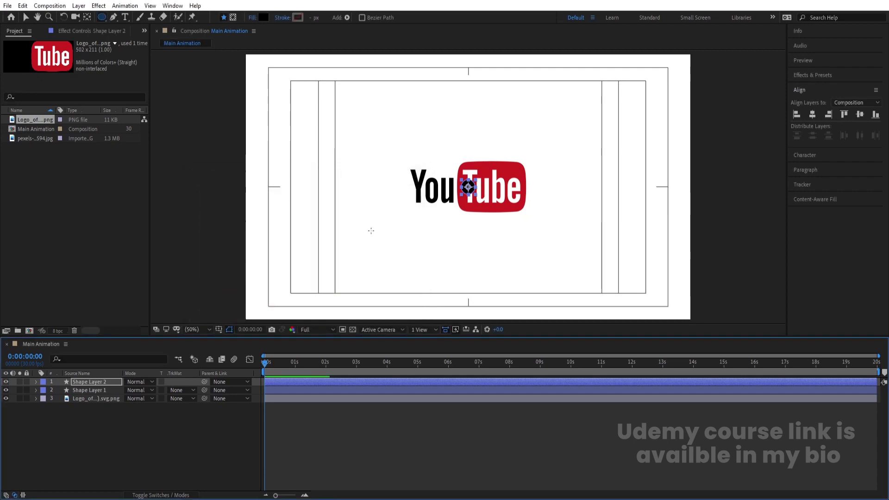
Step: Hide the logo layer and select both Shape Layer 1 and Shape Layer 2
click(6, 399)
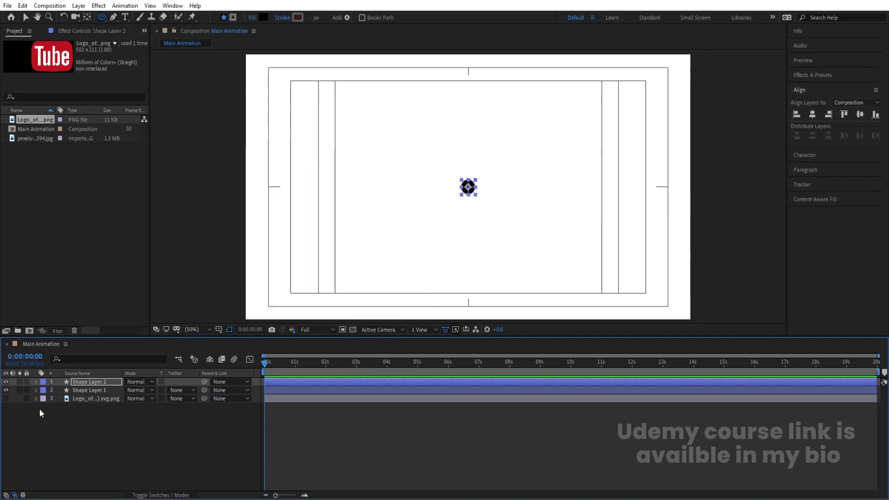
click(21, 406)
click(87, 391)
shift+click(83, 383)
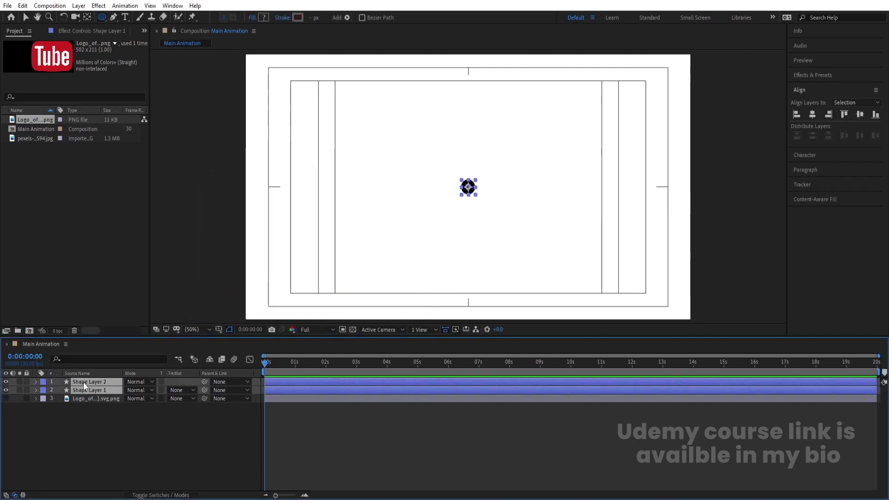
Step: Add Position keyframes at 0:00:01:15 on both circle layers
key(p)
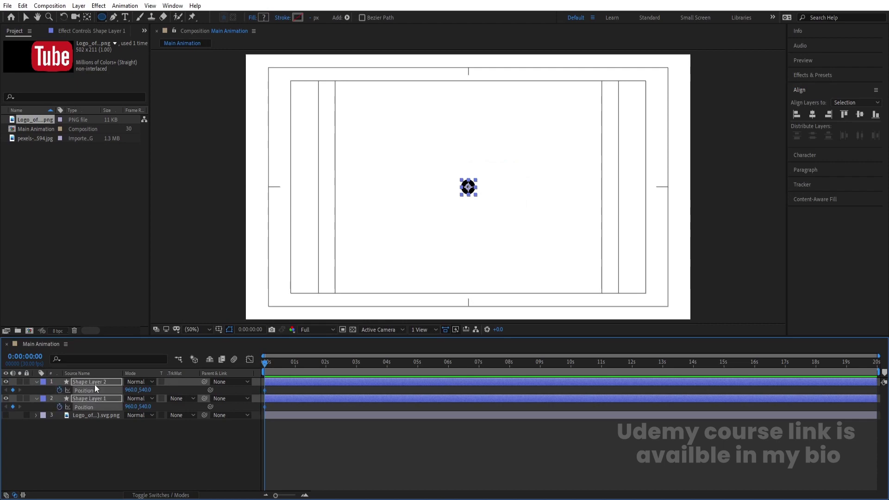
key(equal)
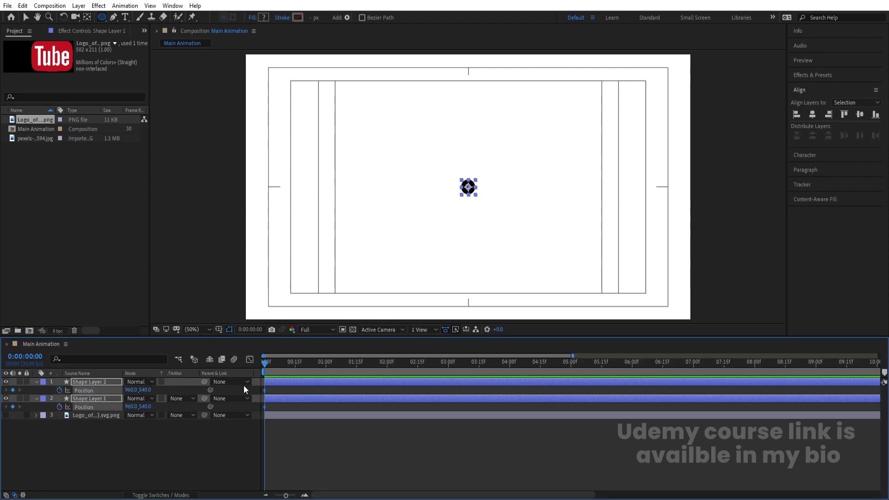
click(357, 362)
click(13, 390)
click(13, 407)
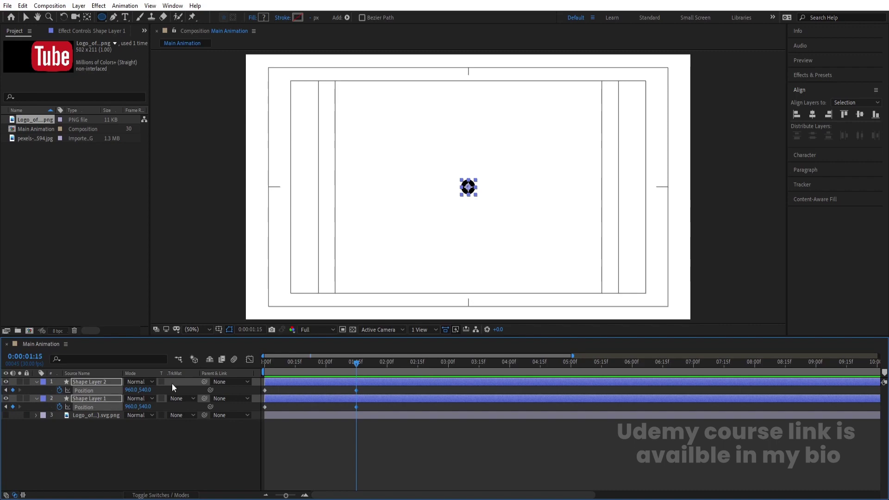
Step: At 0:00 put the black dot at the right edge, red at left, then easy-ease all keyframes
drag(307, 361, 202, 384)
click(283, 390)
click(277, 383)
key(v)
drag(469, 187, 663, 189)
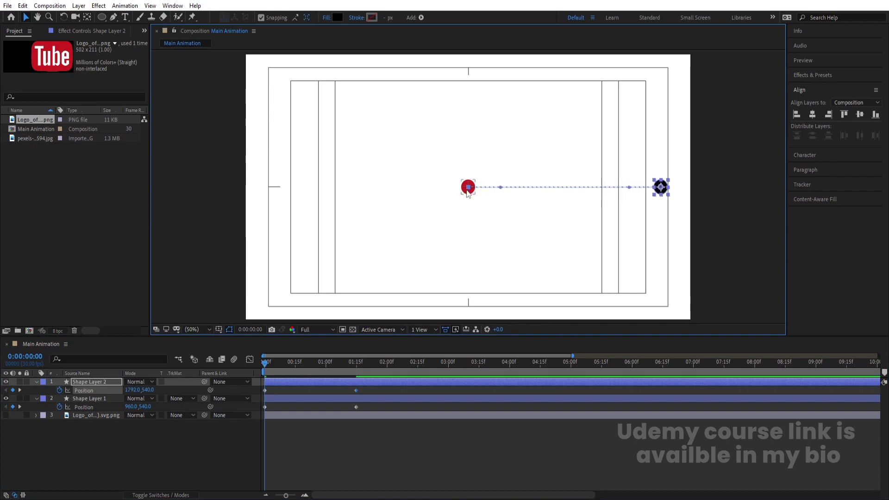
click(465, 194)
drag(468, 187, 252, 188)
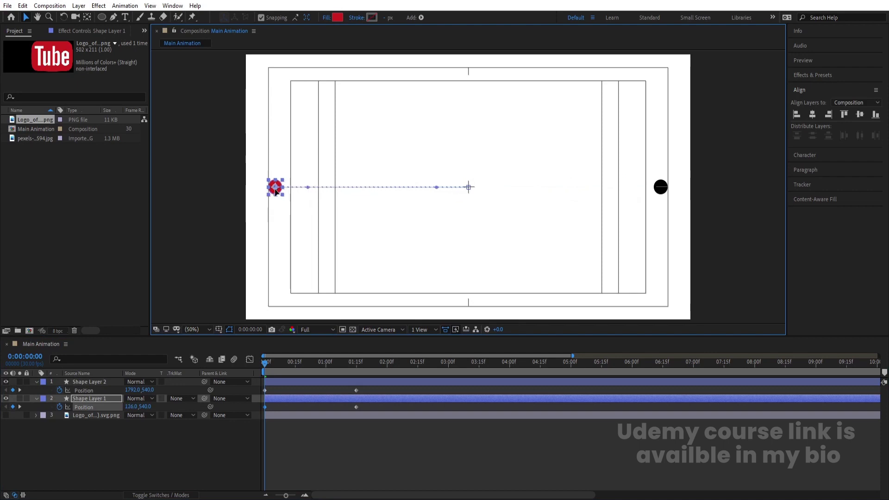
click(374, 438)
key(space)
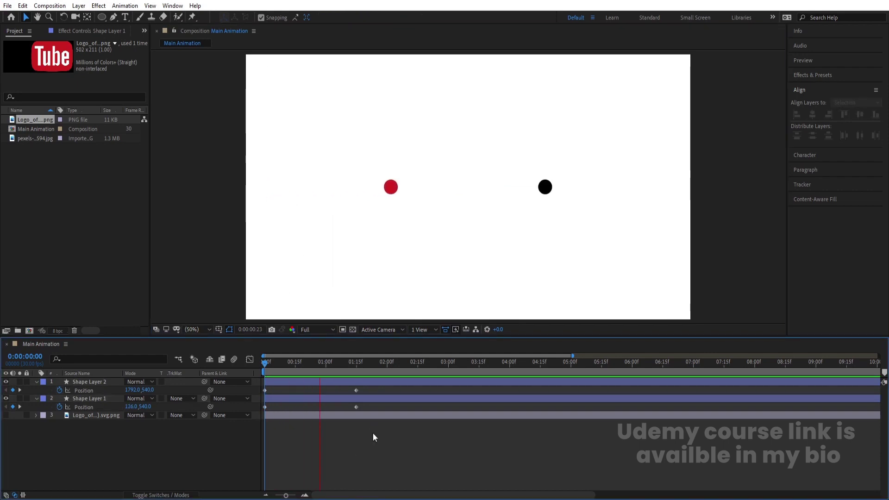
drag(393, 443, 240, 349)
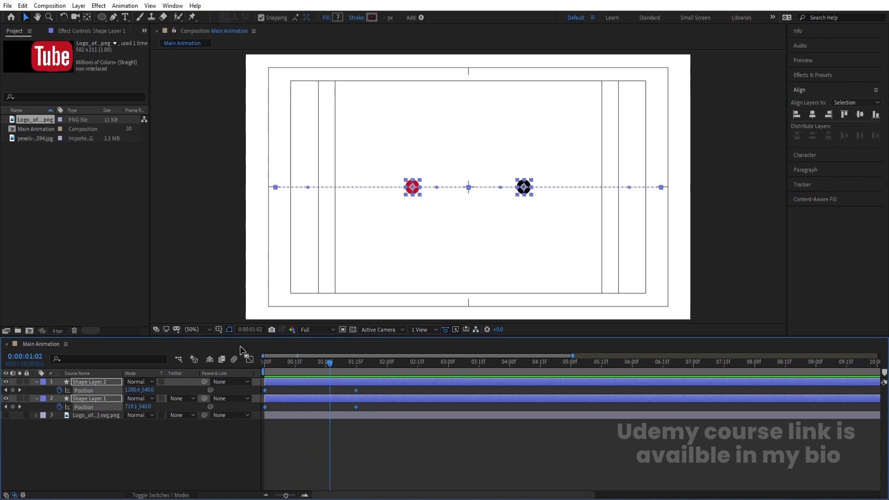
key(F9)
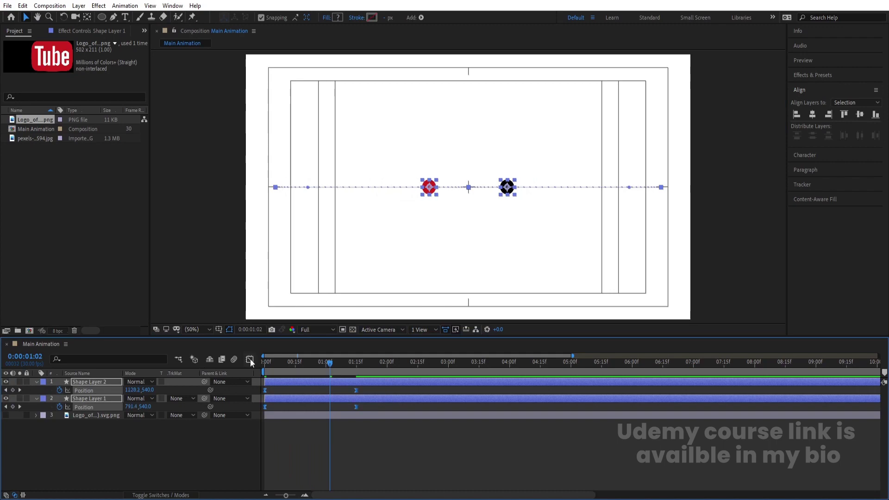
Step: In the speed graph, drag the first keyframes' influence right so the dots accelerate into centre
click(250, 360)
right_click(318, 412)
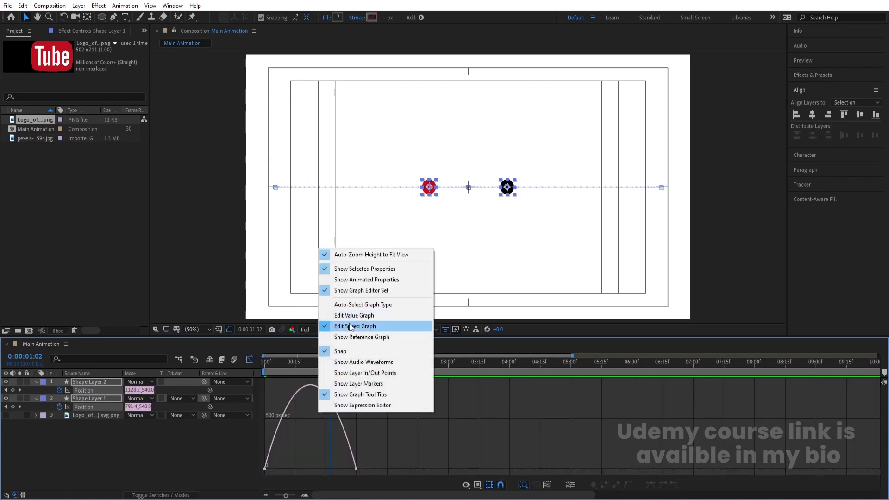
click(300, 455)
drag(298, 425, 255, 494)
drag(280, 466, 350, 466)
Step: Preview the eased motion from the start and return to the layer-bar view
click(266, 363)
key(space)
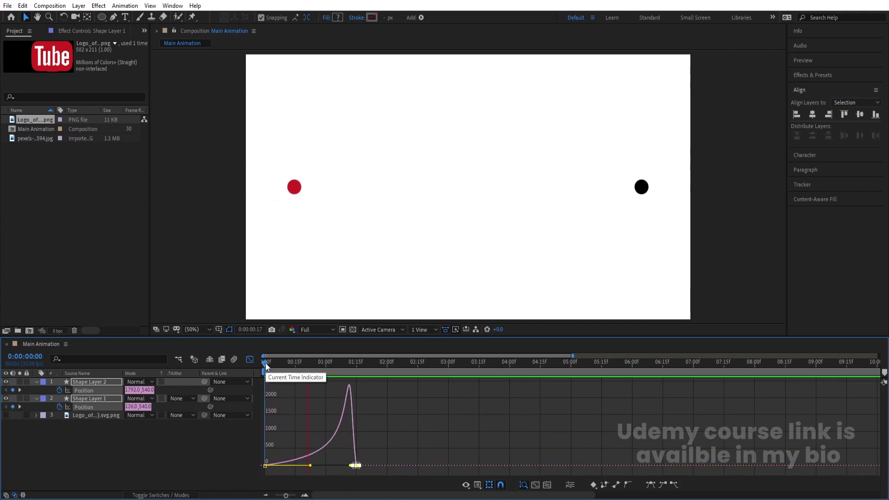
key(space)
key(shift+F3)
drag(310, 365, 256, 371)
key(space)
key(space)
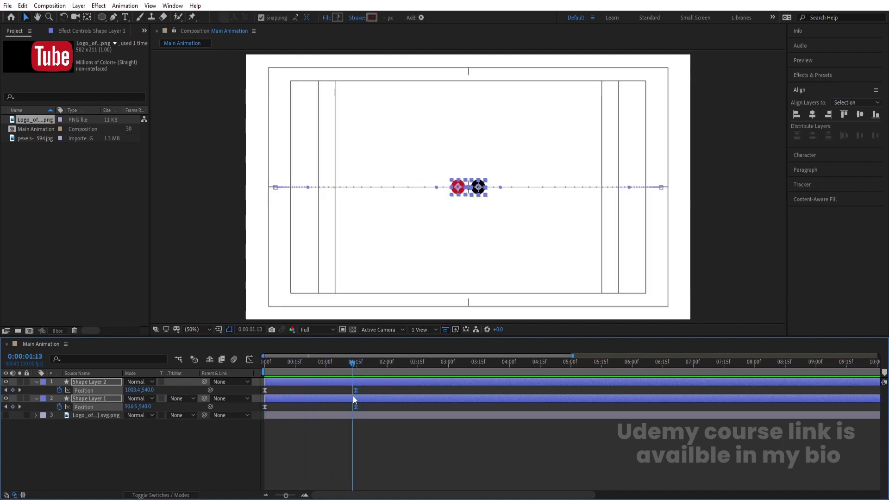
Step: Duplicate the black circle as Shape Layer 3 and delete its Position keyframes
key(k)
click(363, 394)
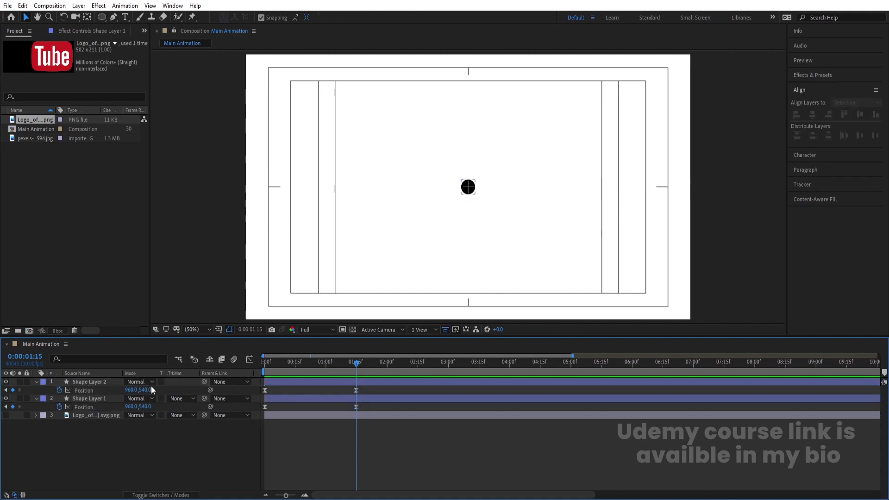
click(94, 383)
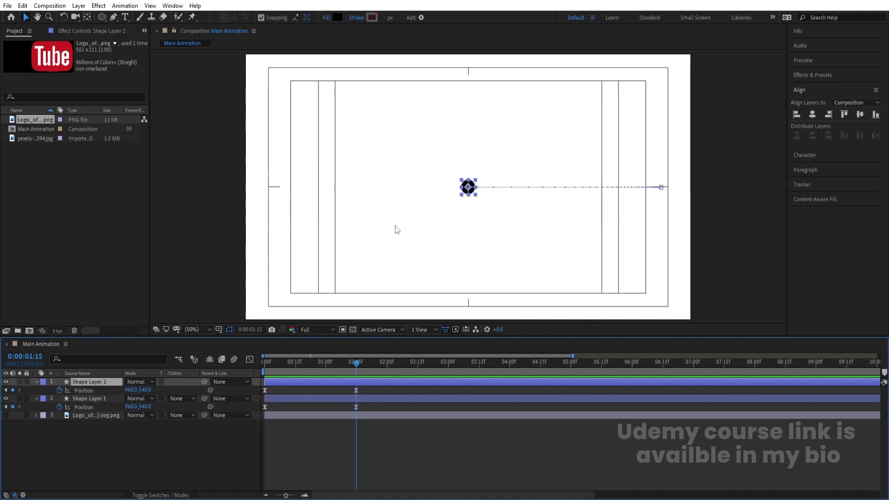
key(ctrl+d)
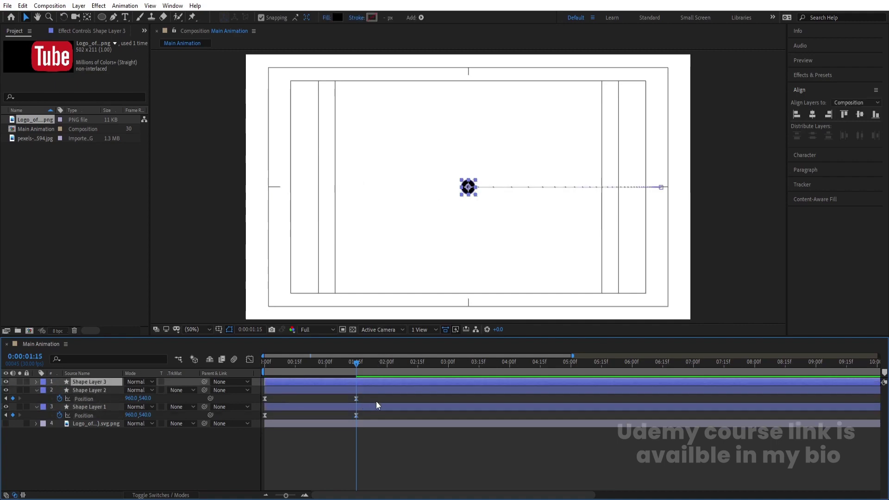
key(p)
drag(374, 390, 250, 397)
key(Delete)
Step: Trim Shape Layer 3 to begin at 0:00:01:13, the frame where the dots touch
mouse_move(352, 363)
mouse_down()
mouse_move(331, 366)
mouse_move(353, 369)
mouse_up()
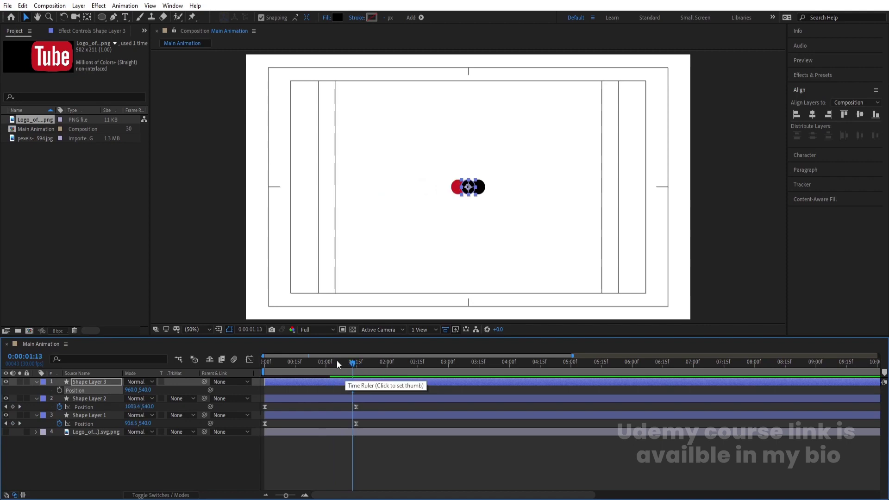
key(equal)
key(equal)
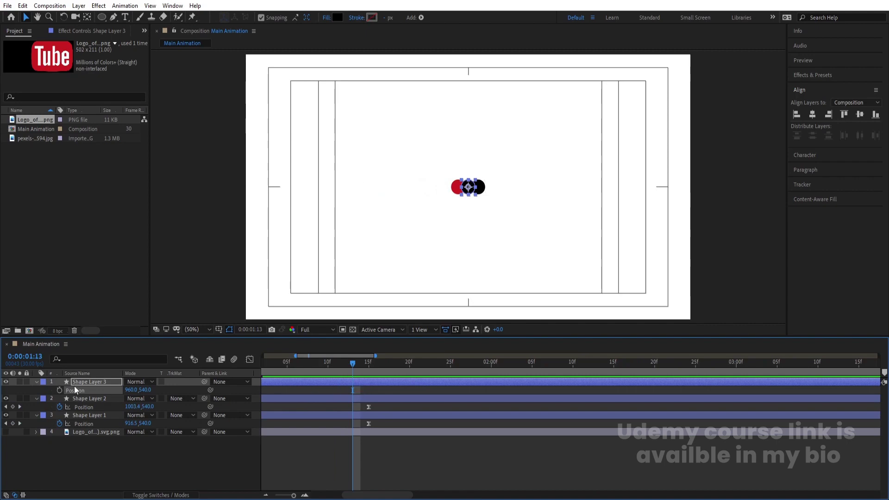
click(73, 383)
key(alt+bracketleft)
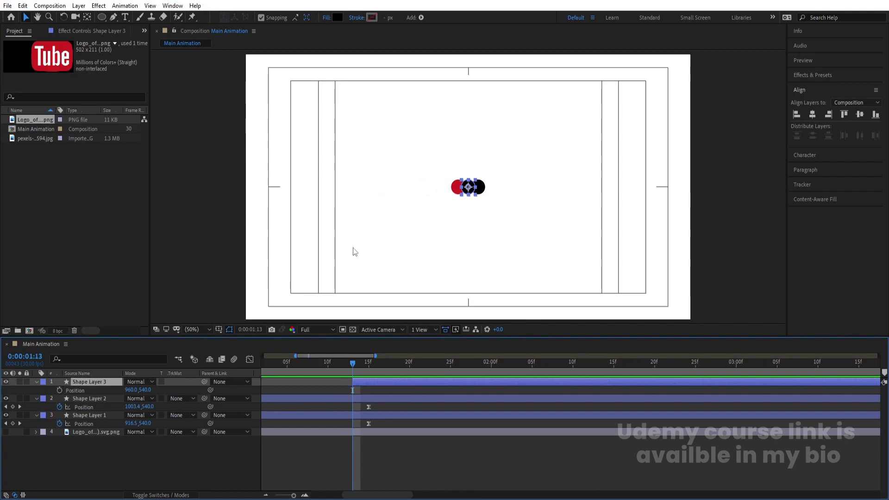
key(minus)
key(minus)
key(minus)
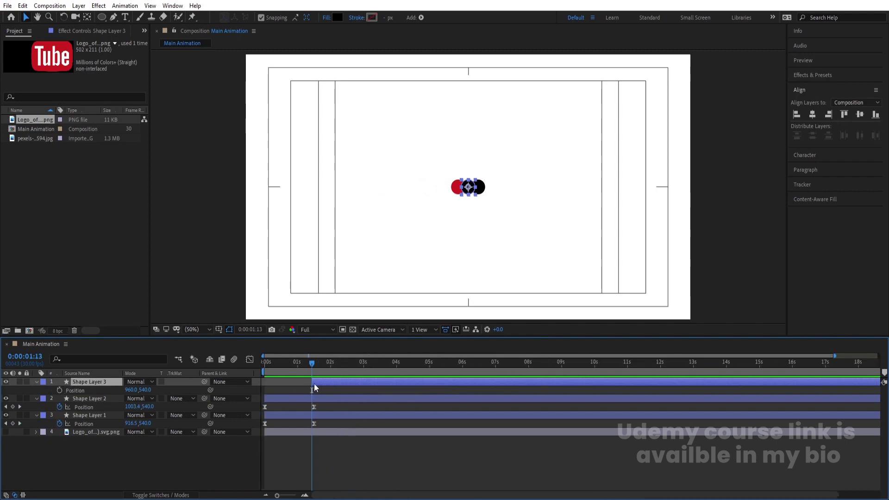
Step: Animate Shape Layer 3's Scale from 0% so the circle grows where the dots meet
key(s)
click(138, 390)
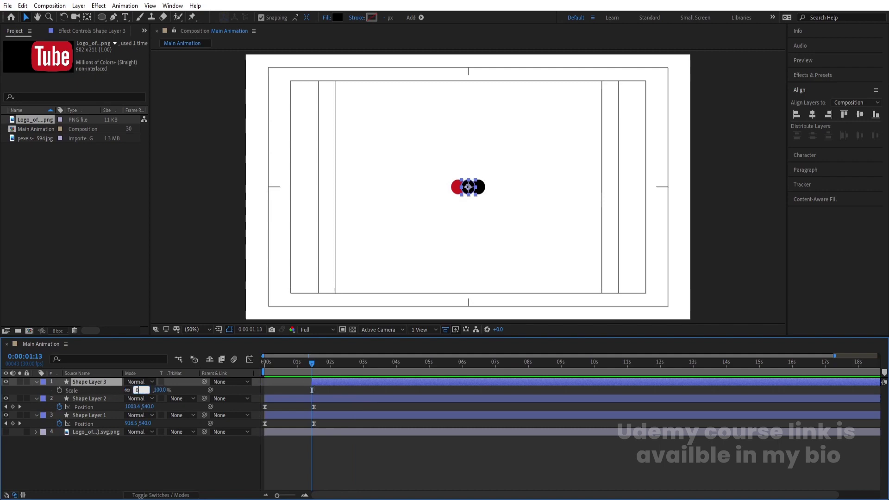
text(0)
key(Return)
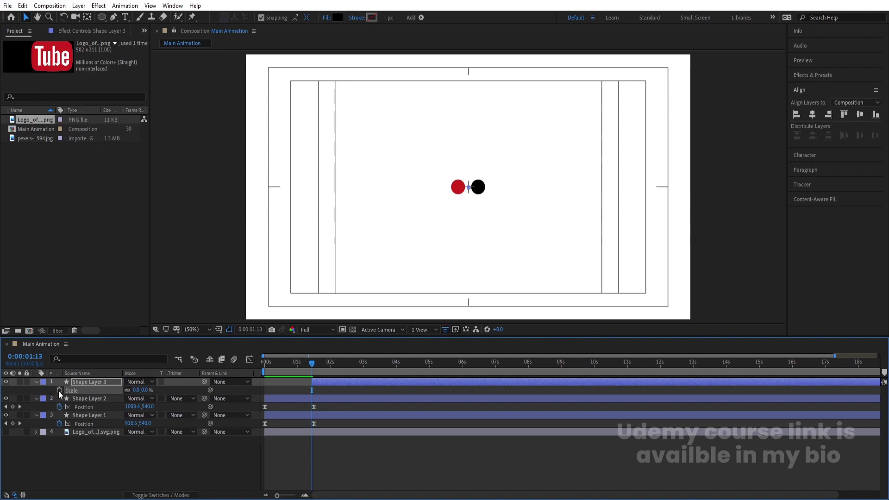
key(space)
key(space)
drag(135, 391, 655, 206)
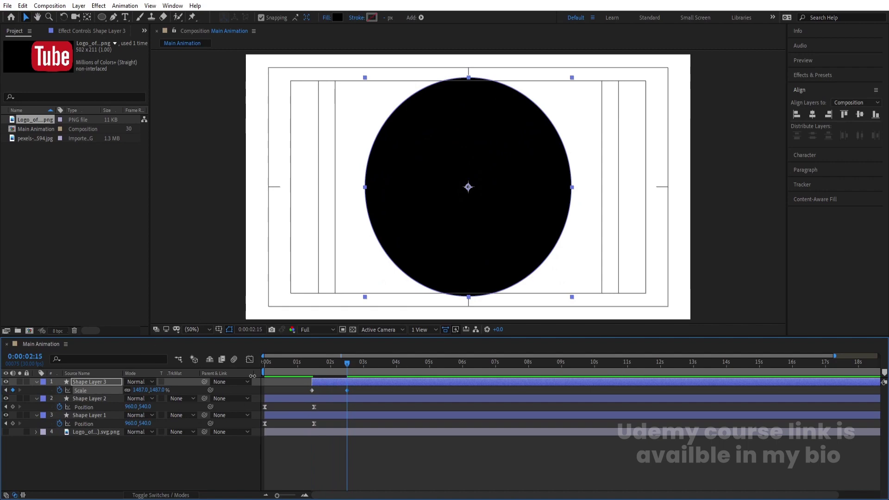
Step: Step through frames in a zoomed, centred view to check the growth, then bring up the circle's fill colour
drag(328, 363, 309, 370)
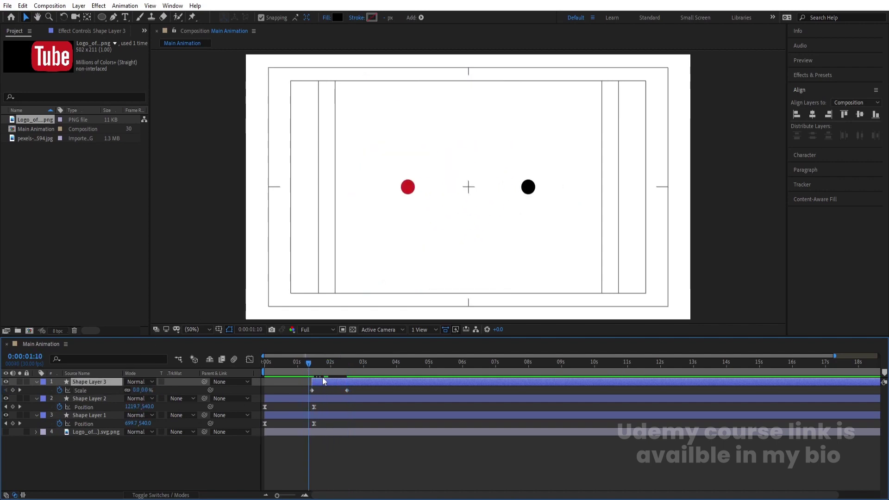
key(Page_Down)
key(Page_Down)
key(Page_Down)
key(Page_Down)
scroll(399, 204, up, 2)
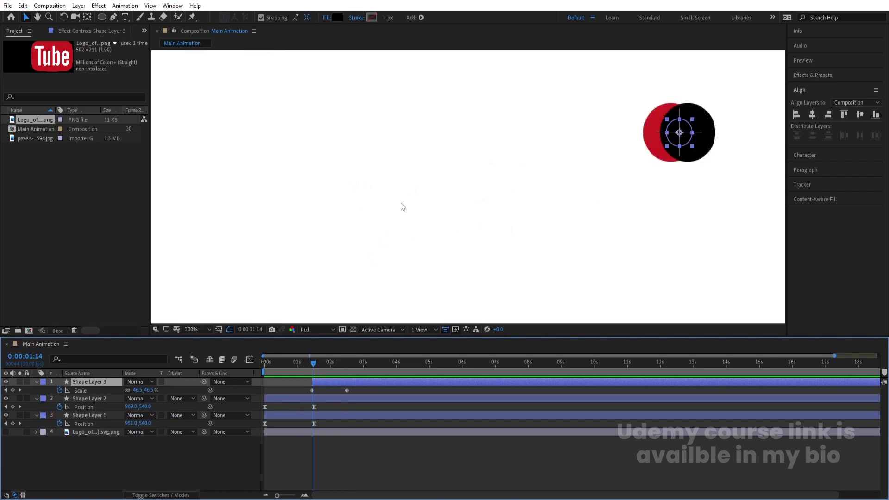
drag(443, 174, 282, 236)
key(Page_Down)
key(Page_Down)
key(Page_Down)
key(Page_Down)
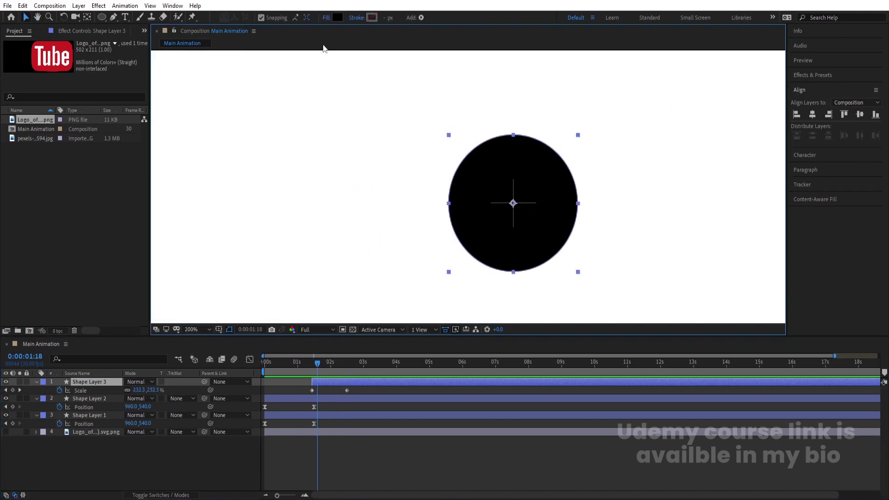
drag(317, 363, 308, 363)
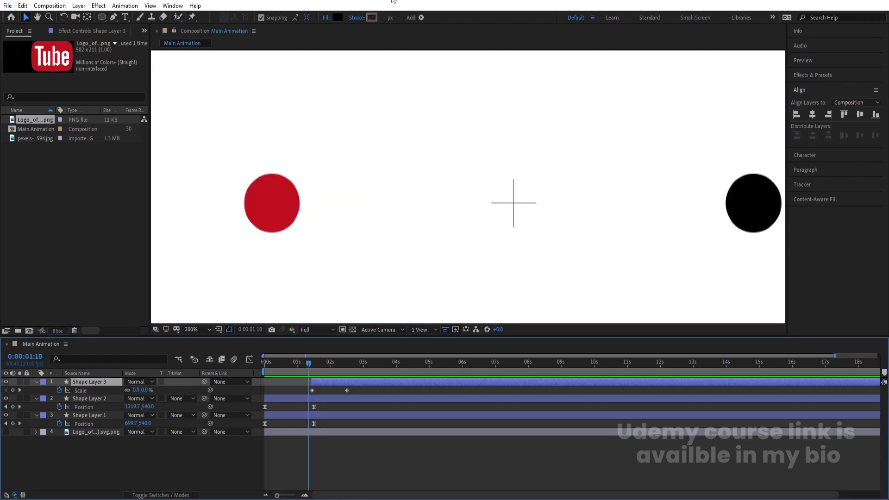
click(338, 17)
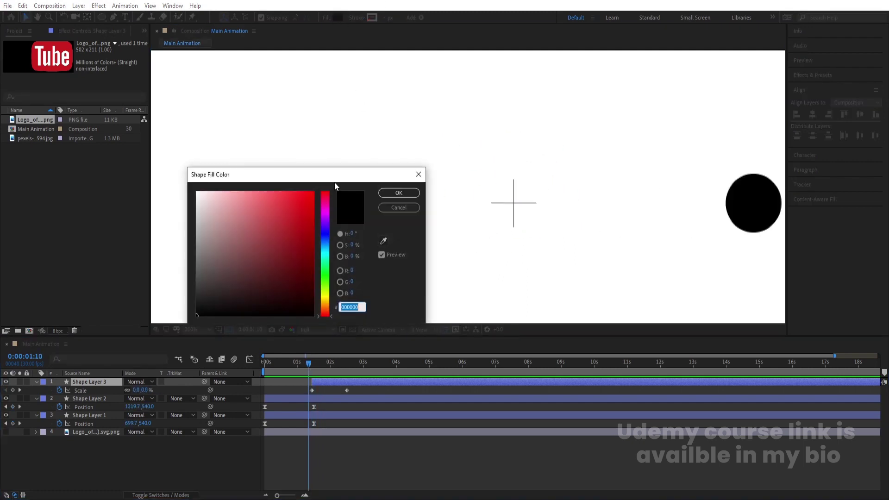
Step: Sample the red dot's colour as Shape Layer 3's fill
drag(336, 186, 490, 133)
click(539, 188)
click(278, 203)
click(554, 141)
Step: Set the end Scale keyframe to 1558% and duplicate the layer as Shape Layer 4
key(space)
scroll(464, 168, down, 2)
key(space)
key(space)
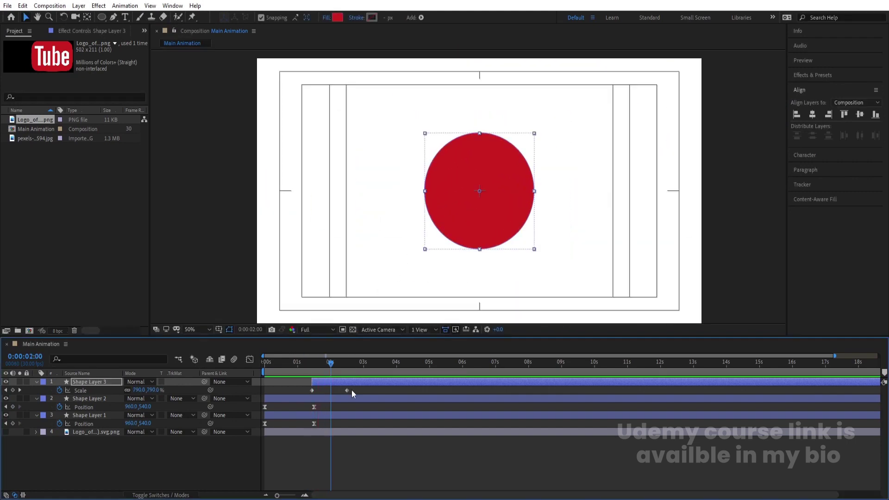
key(k)
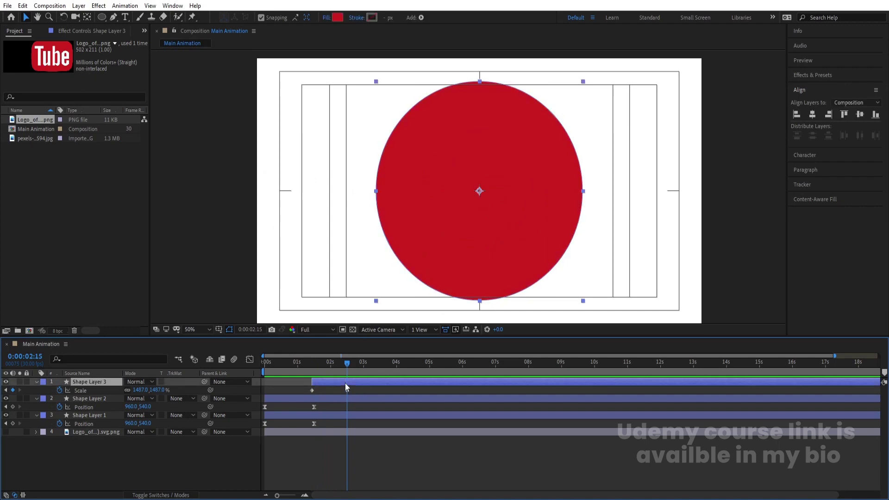
drag(153, 390, 87, 392)
key(ctrl+d)
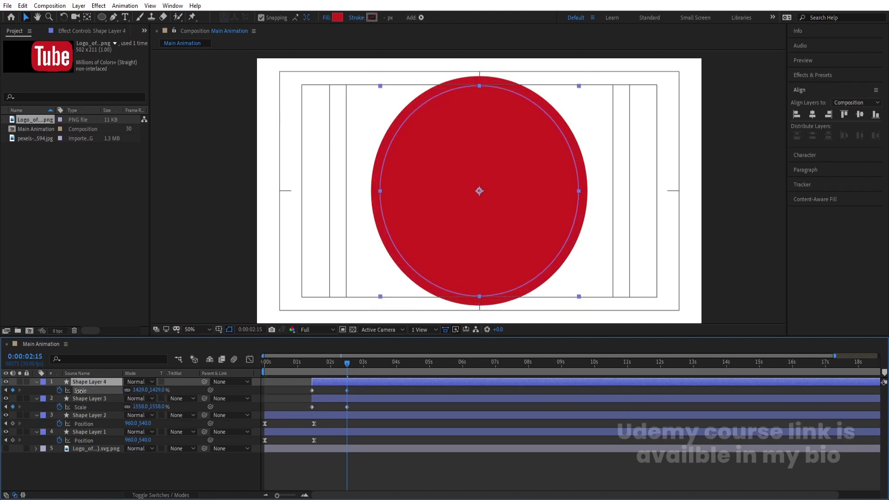
Step: Set the duplicate circle's fill colour to white
click(334, 18)
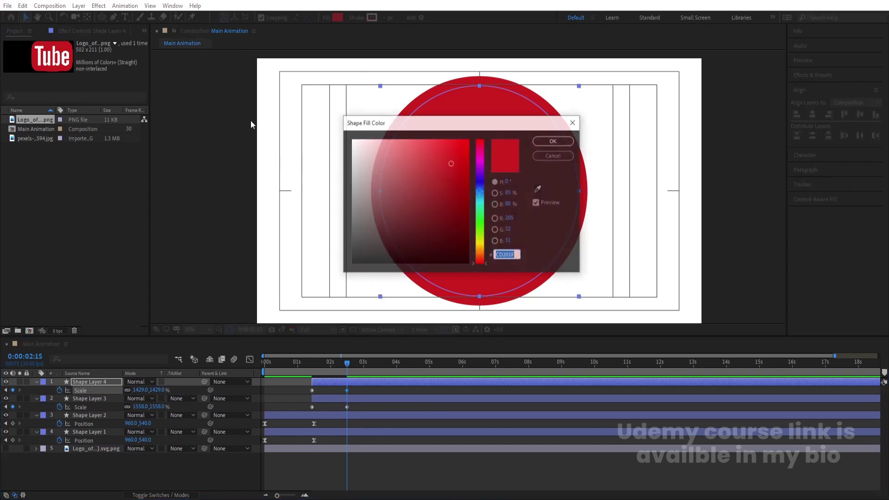
drag(378, 194, 286, 113)
key(Return)
Step: Rename Shape Layer 4 to 'mask' and Shape Layer 3 to 'bg'
click(105, 381)
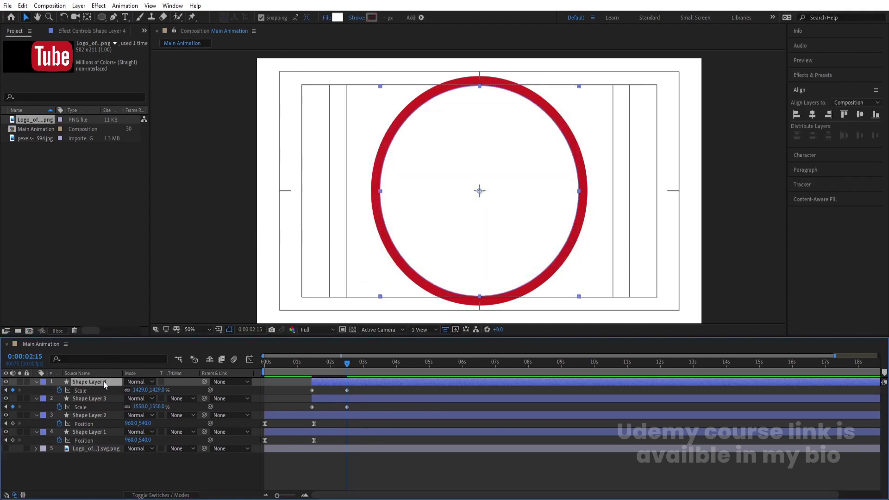
key(Return)
text(mask)
key(Return)
click(73, 399)
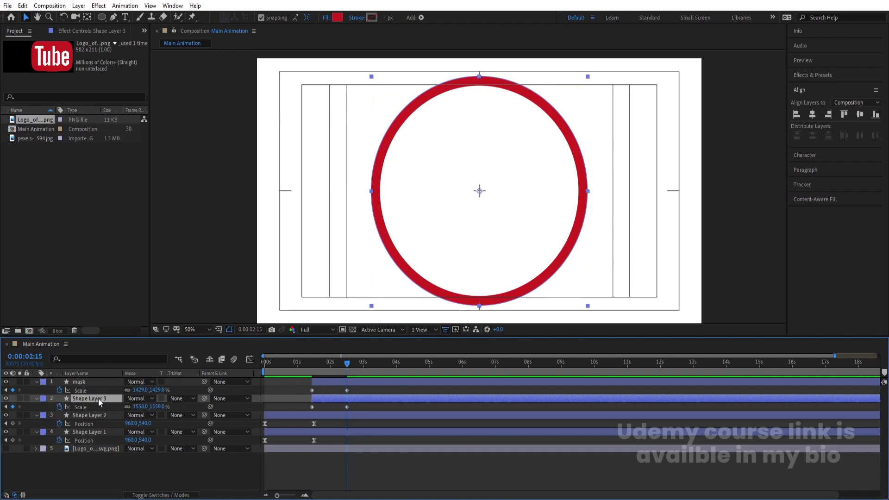
key(Return)
text(bg)
key(Return)
Step: Deselect the layers, collapse their properties, and preview the animation from near the start
click(288, 386)
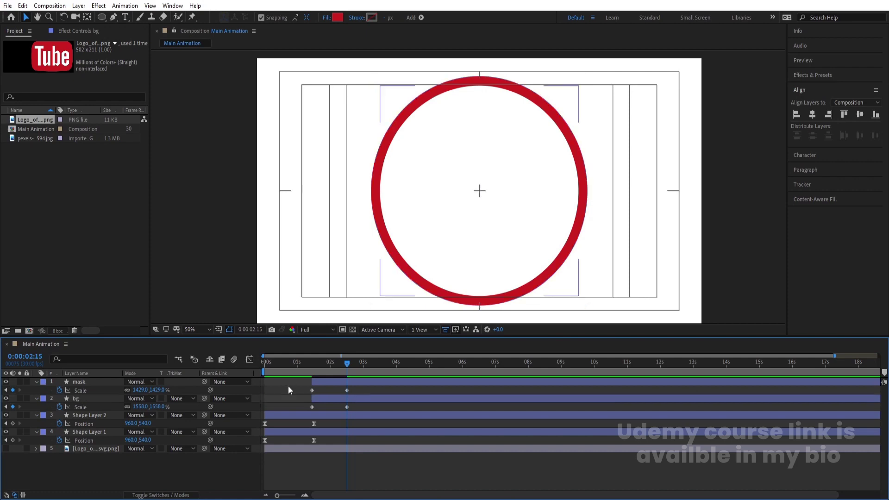
key(u)
drag(312, 365, 249, 368)
key(space)
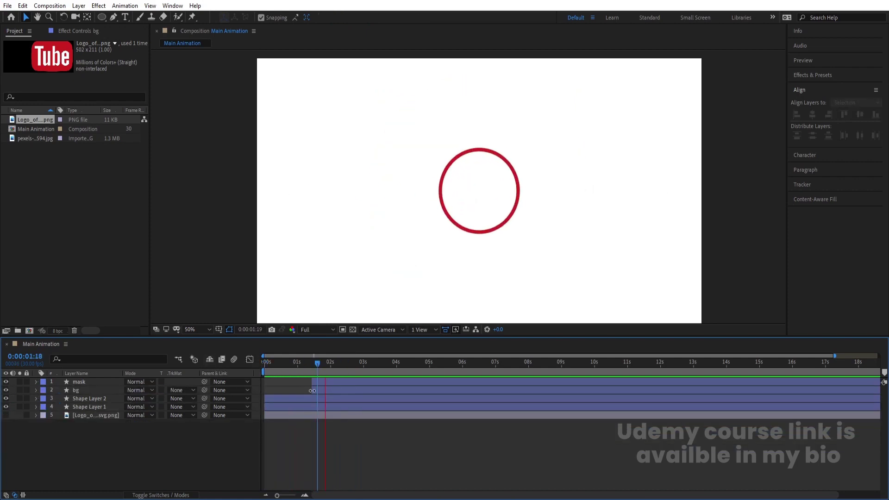
Step: Apply Easy Ease to all four Scale keyframes of the bg and mask layers
click(329, 390)
shift+click(324, 385)
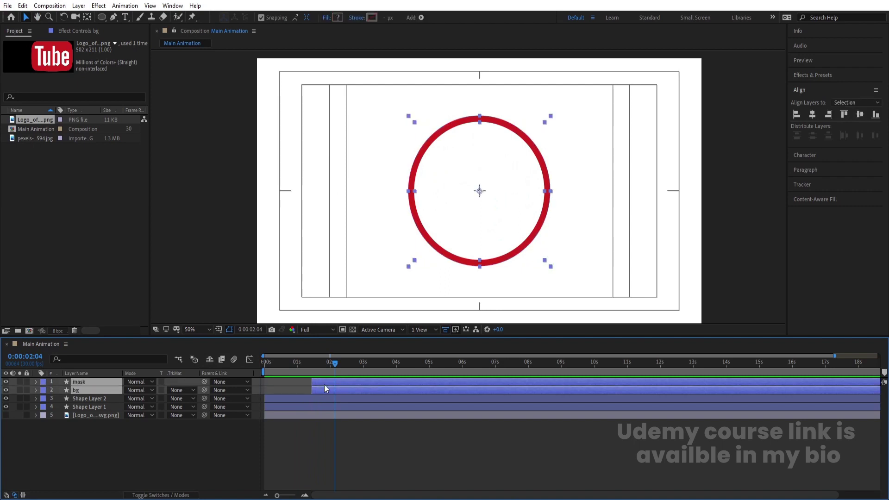
key(s)
drag(295, 393, 371, 406)
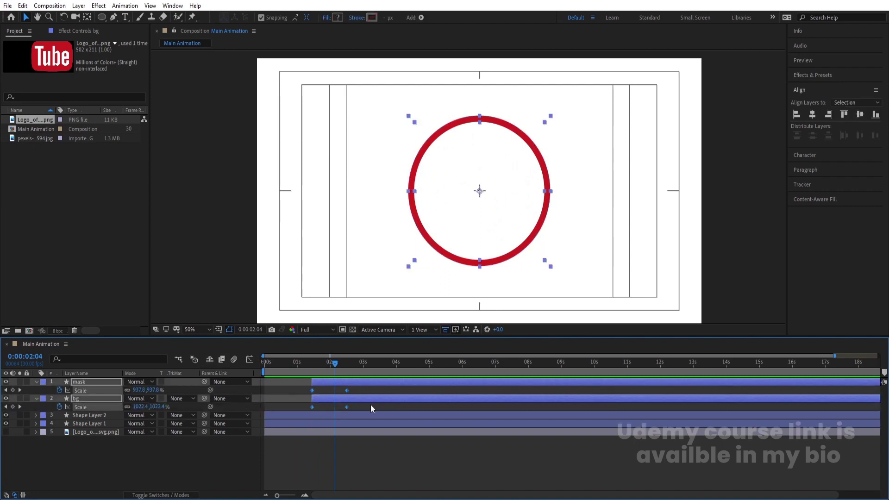
key(F9)
Step: In the speed graph, shift the ending keyframes' influence so growth starts fast and tails off
key(=)
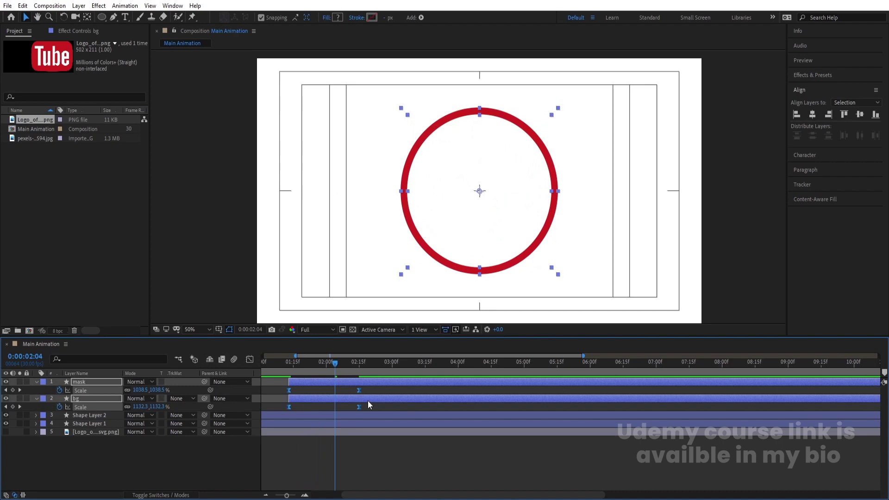
click(250, 359)
drag(368, 378, 347, 467)
mouse_move(314, 466)
mouse_down()
mouse_move(274, 480)
mouse_move(292, 465)
mouse_up()
click(288, 365)
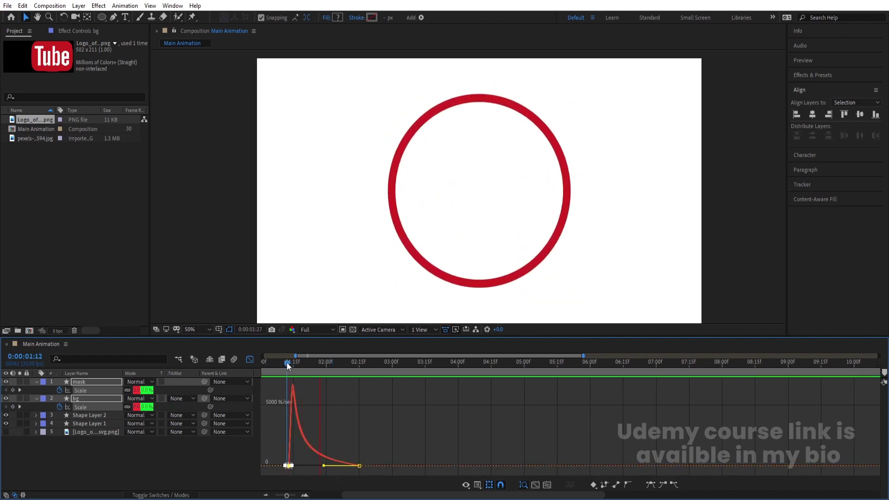
Step: Return to the layer bars and shift the mask layer slightly later in time
key(space)
click(250, 360)
click(296, 379)
mouse_move(302, 382)
mouse_down()
mouse_move(324, 381)
mouse_move(314, 366)
mouse_move(289, 368)
mouse_move(301, 374)
mouse_up()
key(Num_Lock)
click(285, 365)
Step: Delay the mask's final Scale keyframe to around 03:15f and preview the thinning ring
drag(360, 390, 430, 391)
key(space)
drag(321, 372, 272, 369)
key(space)
key(space)
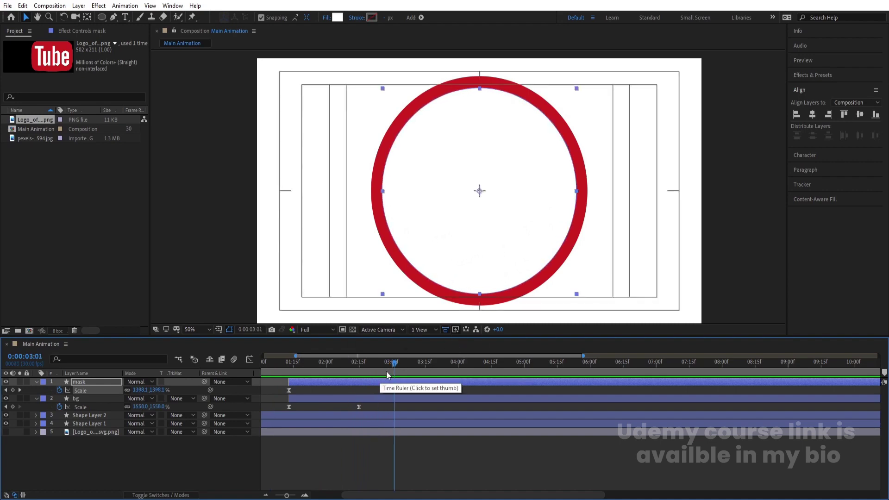
click(431, 366)
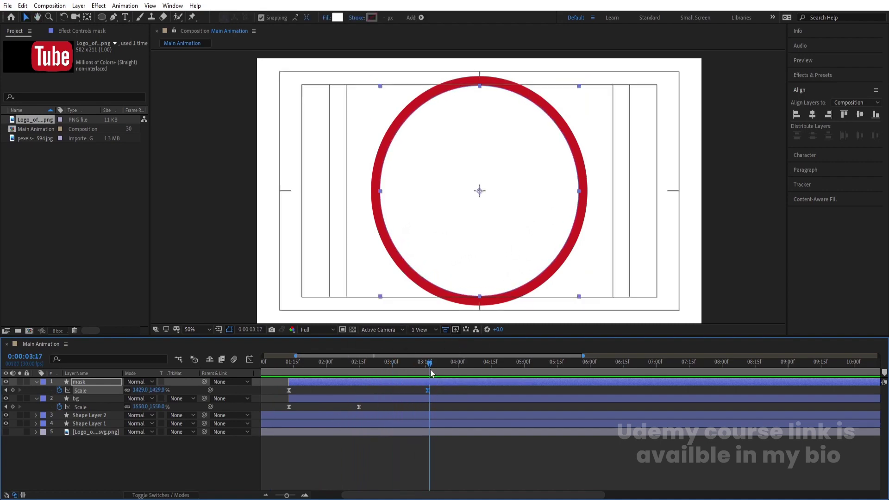
scroll(428, 367, down, 4)
drag(315, 369, 258, 380)
key(space)
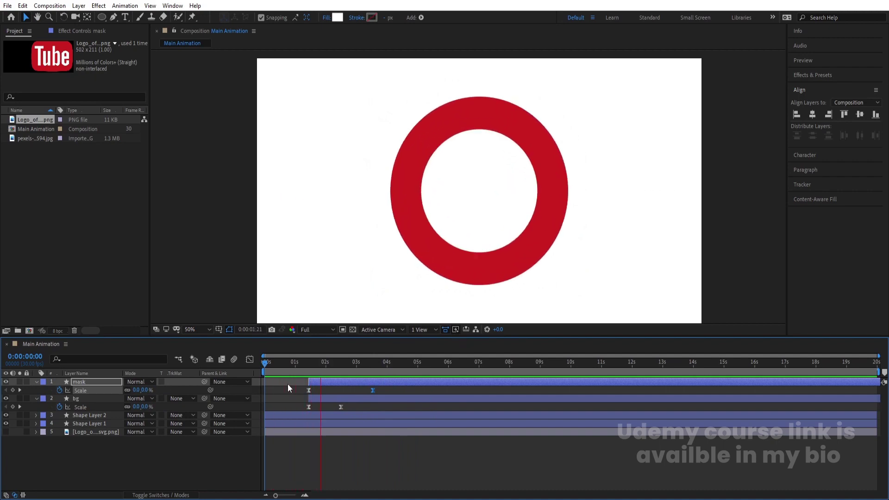
key(space)
key(space)
key(space)
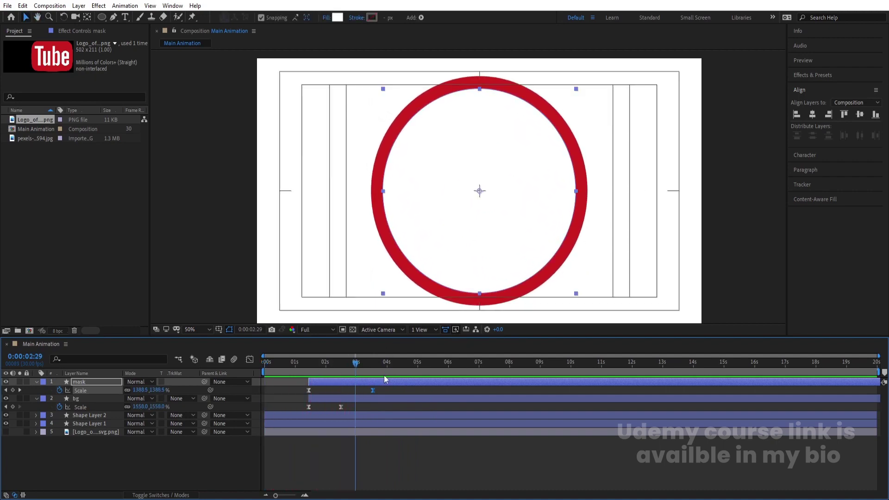
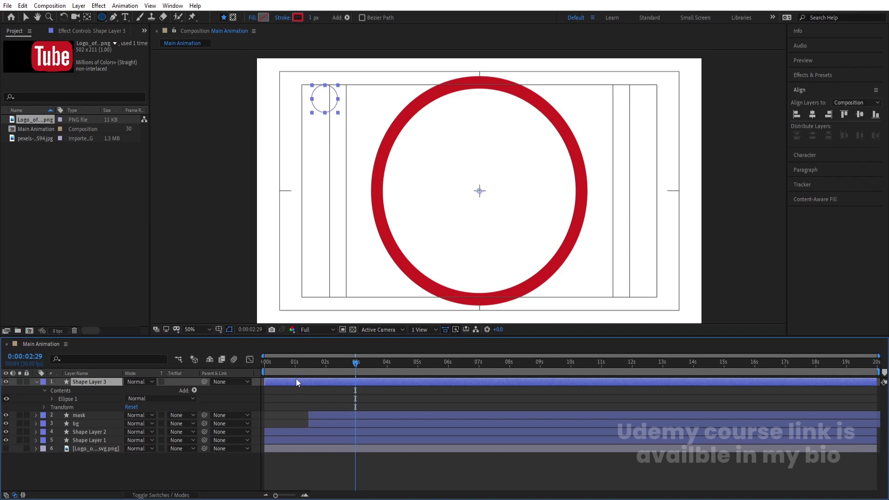
Step: Thicken the small circle's outline to 14 px and place duplicates around the ring, starting on the right
drag(314, 18, 320, 18)
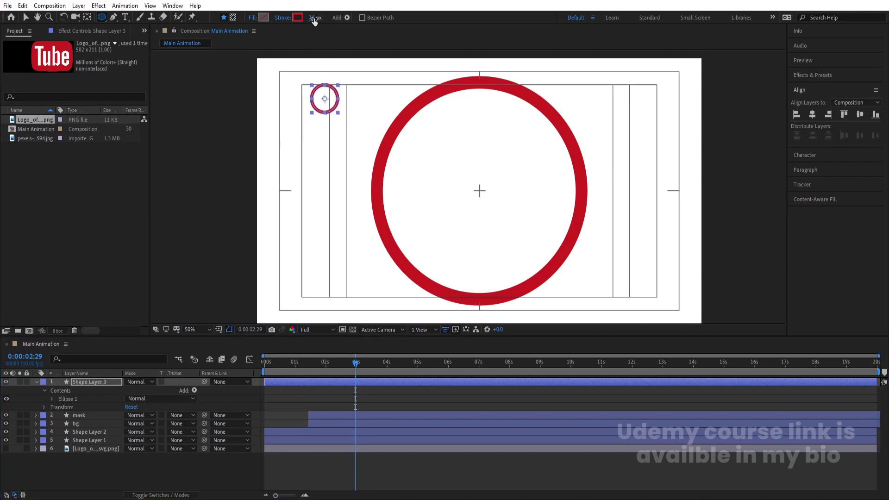
click(300, 381)
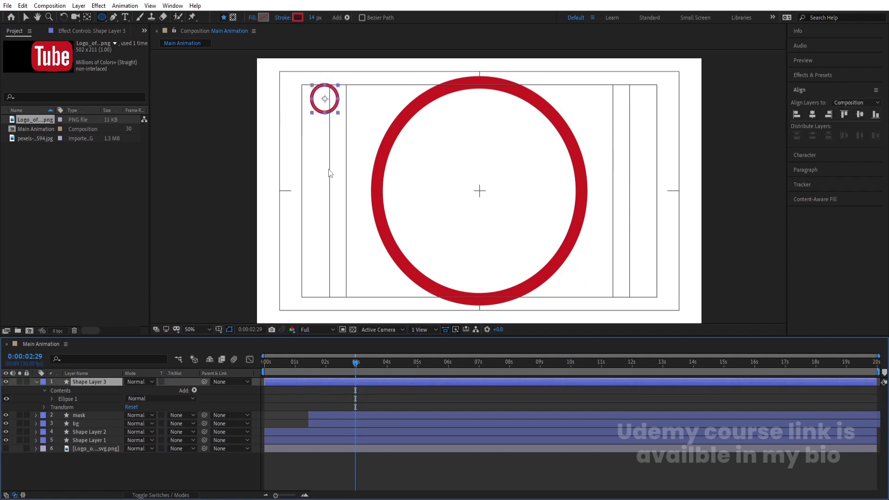
key(ctrl+d)
key(v)
drag(323, 109, 356, 186)
key(ctrl+d)
key(ctrl+d)
key(ctrl+d)
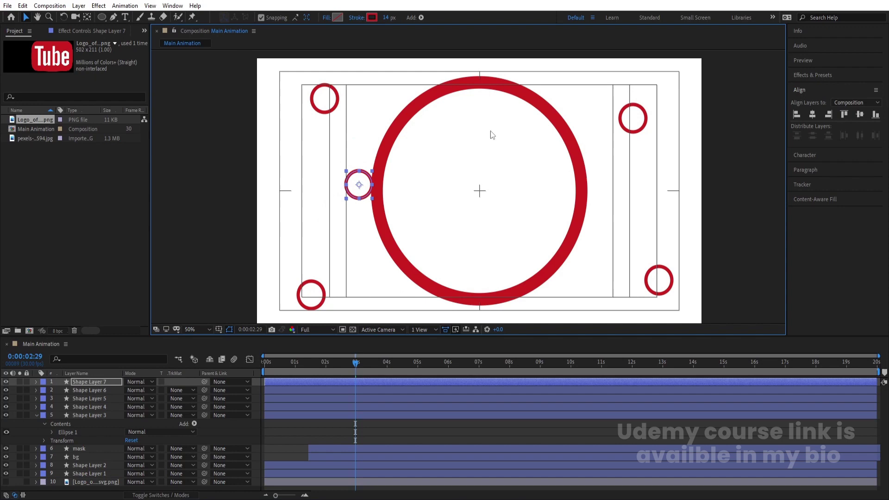
Step: Vary the small circles' sizes and thin the top-left circle's outline
click(645, 122)
drag(649, 134, 638, 124)
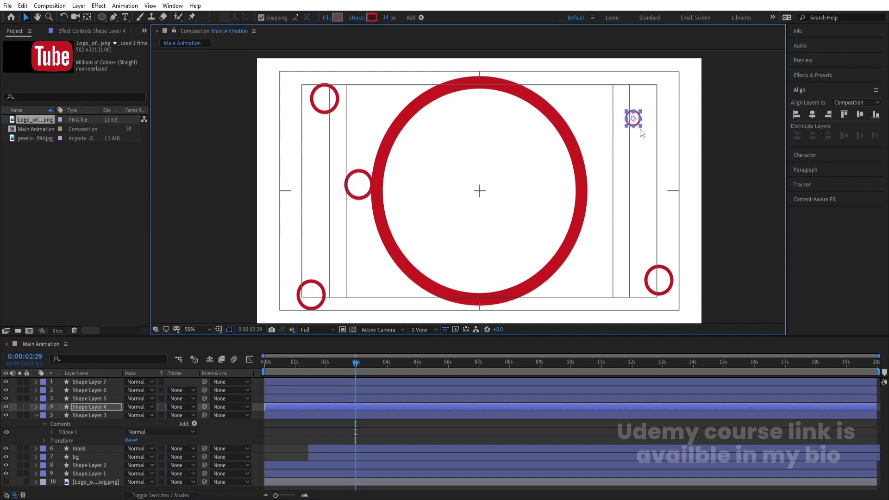
click(668, 280)
drag(675, 268, 684, 252)
click(326, 303)
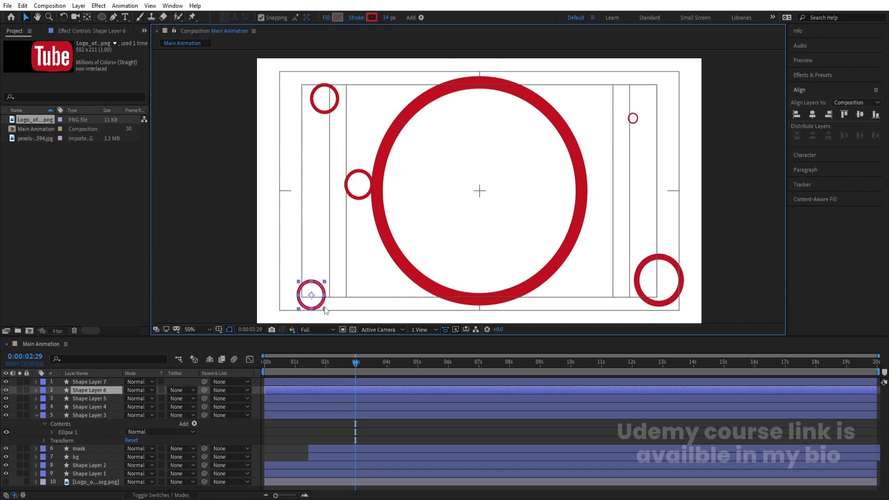
drag(325, 310, 319, 302)
click(364, 178)
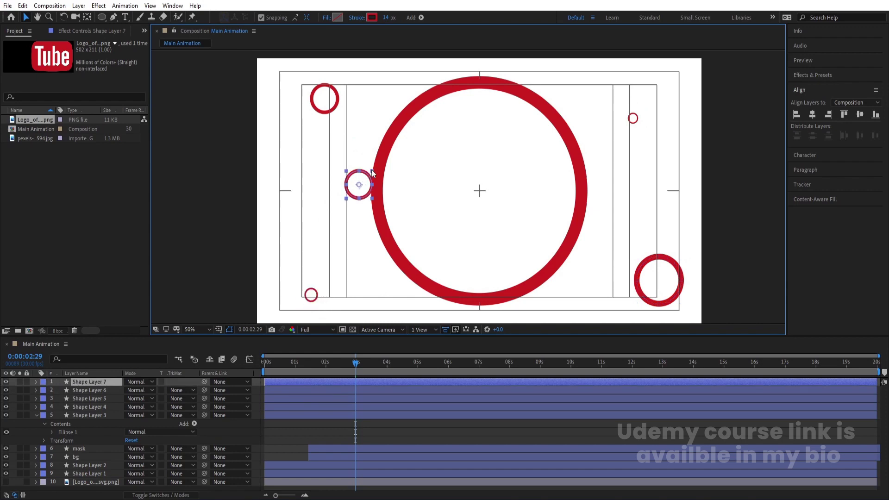
drag(372, 169, 369, 173)
click(337, 111)
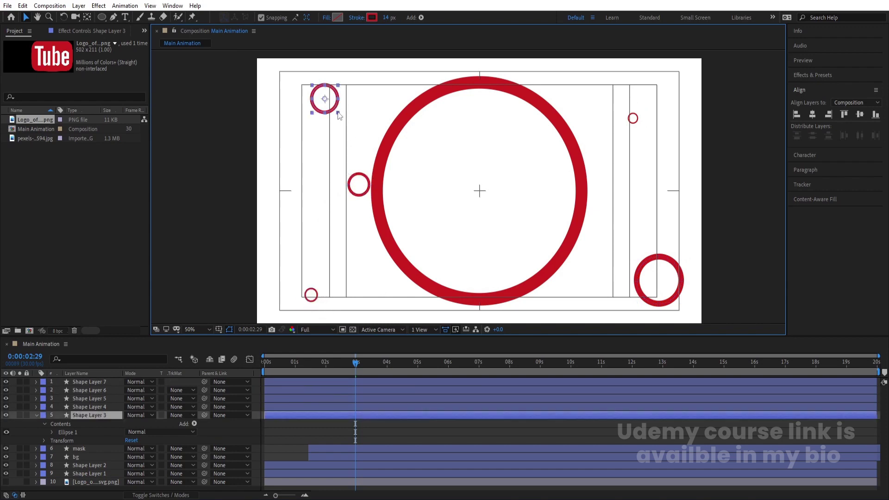
drag(339, 115, 354, 123)
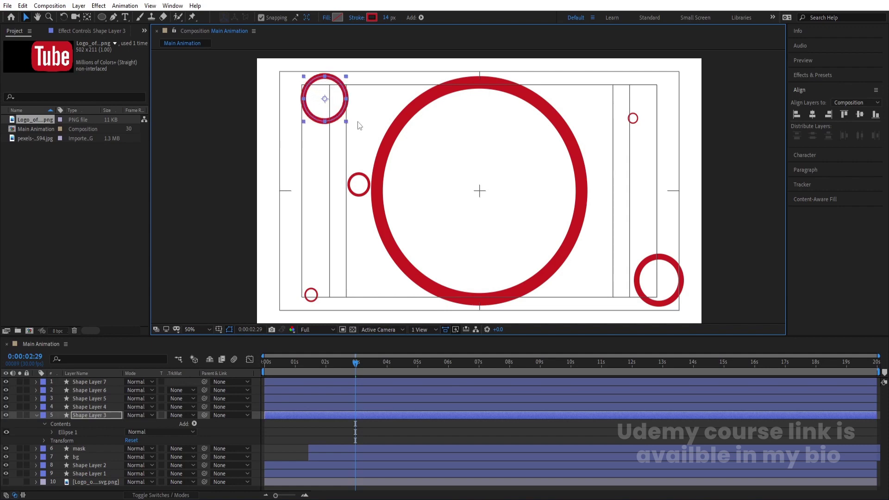
drag(388, 18, 381, 17)
Step: Duplicate the top-left circle twice, placing copies at the frame's right and left edges
click(656, 282)
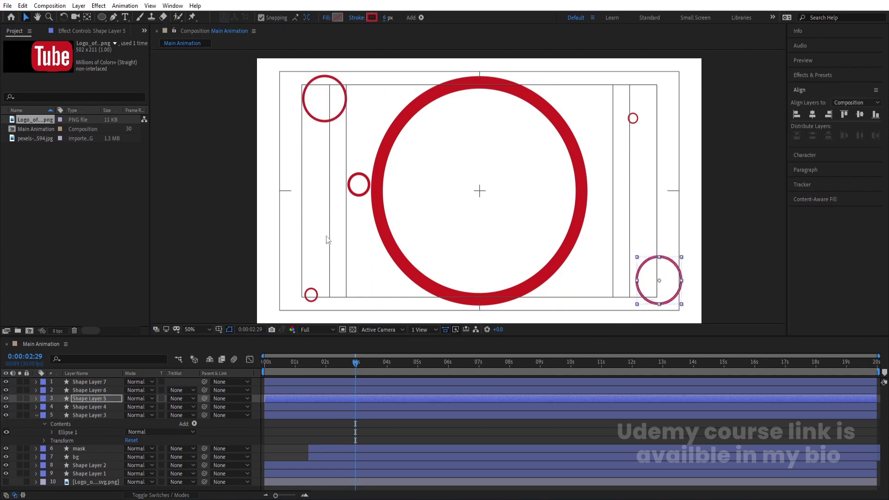
click(331, 111)
key(ctrl+d)
drag(331, 114, 235, 246)
key(ctrl+d)
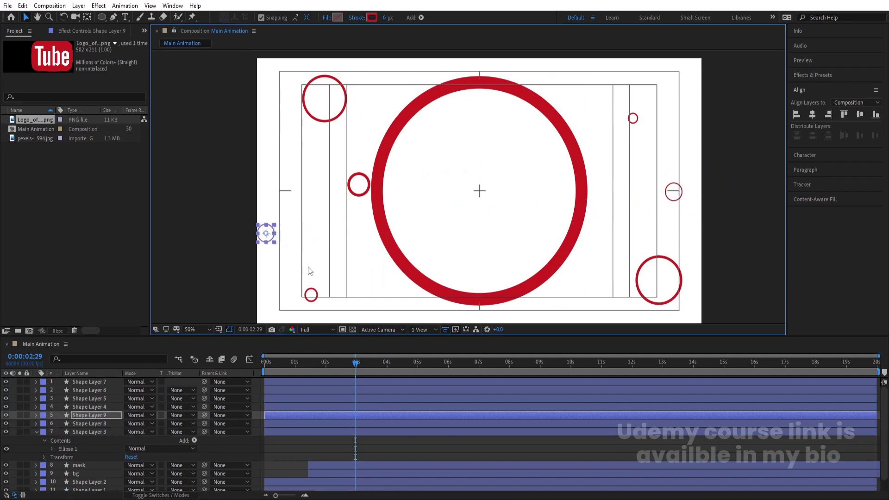
Step: Deselect all layers and switch to the Star Tool
click(302, 447)
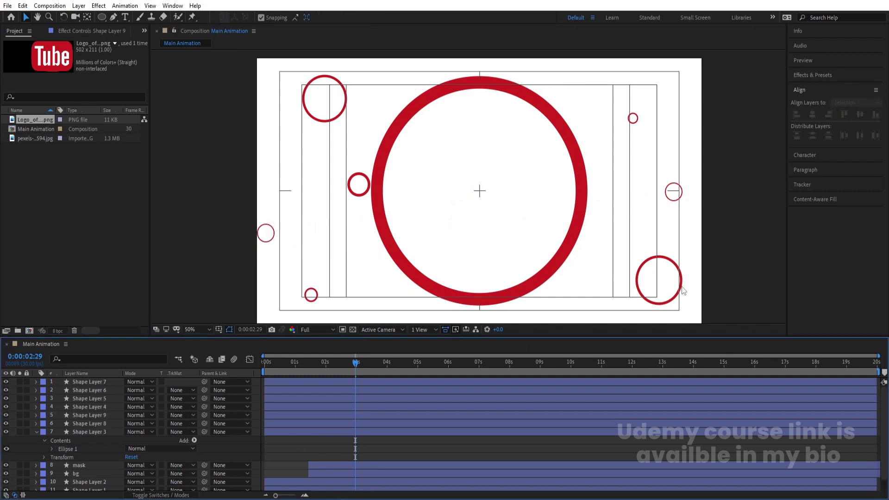
click(103, 17)
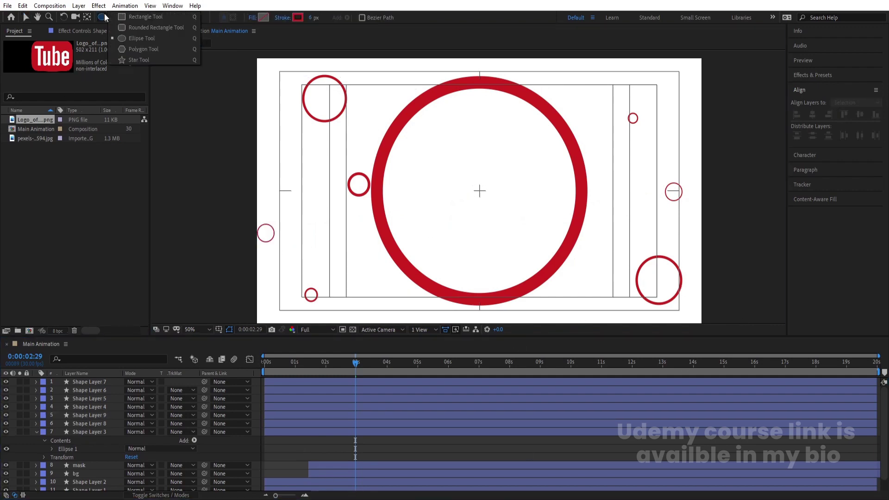
click(134, 61)
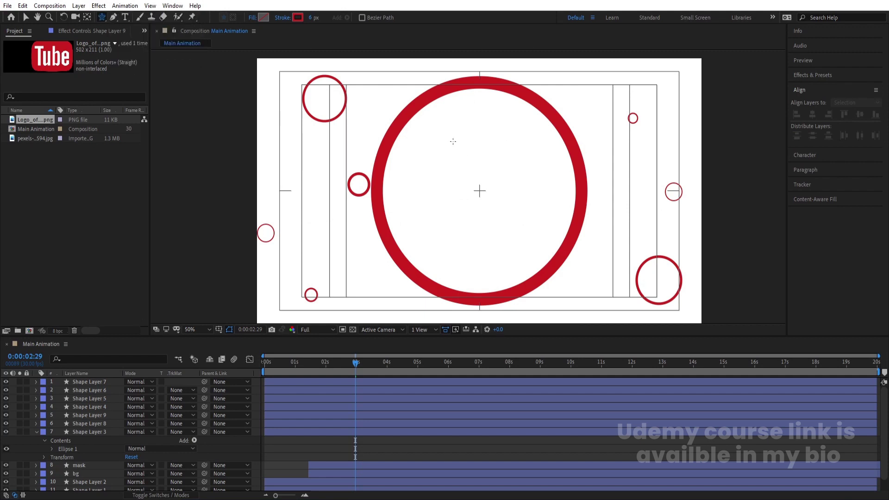
Step: Draw a star inside the red ring and reduce it to 3 points to form a triangle
drag(453, 141, 490, 164)
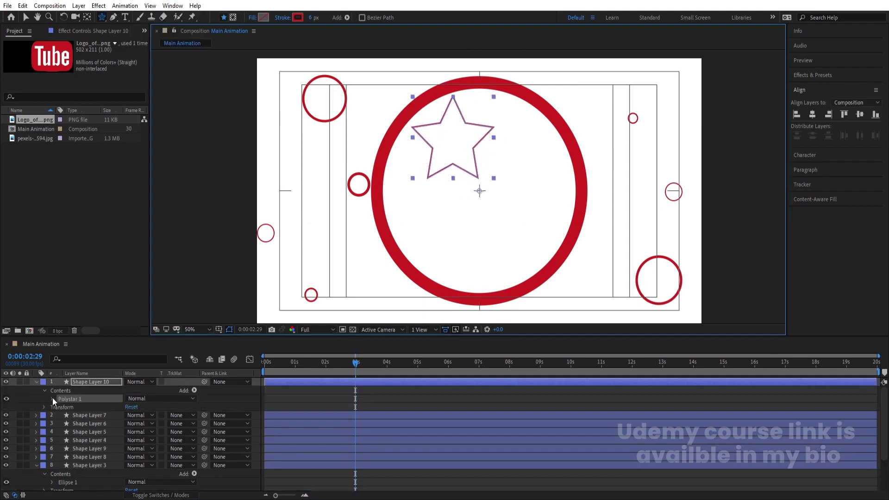
click(52, 398)
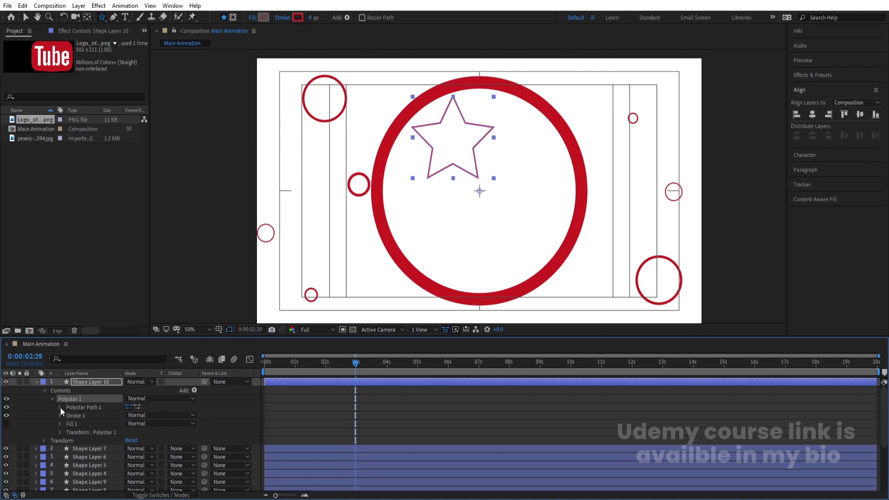
click(60, 408)
drag(131, 424, 126, 425)
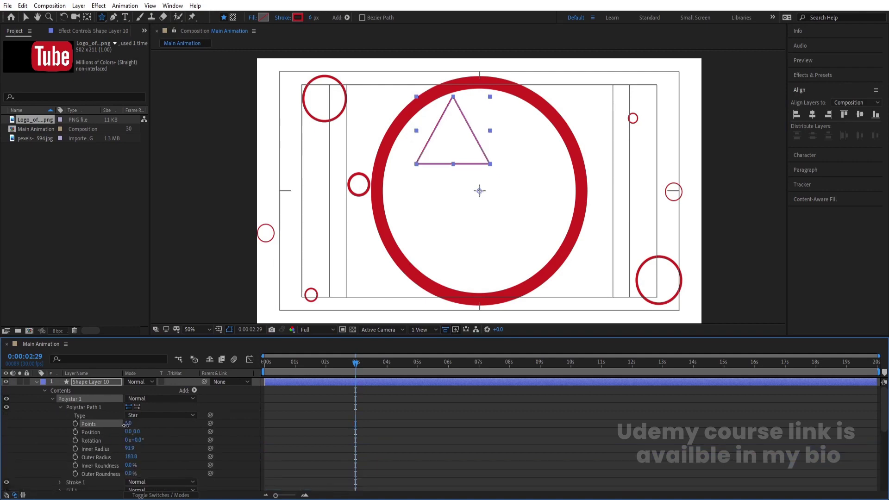
Step: Scale the triangle to 40% and move it, tilted, to the top right of the frame
click(84, 385)
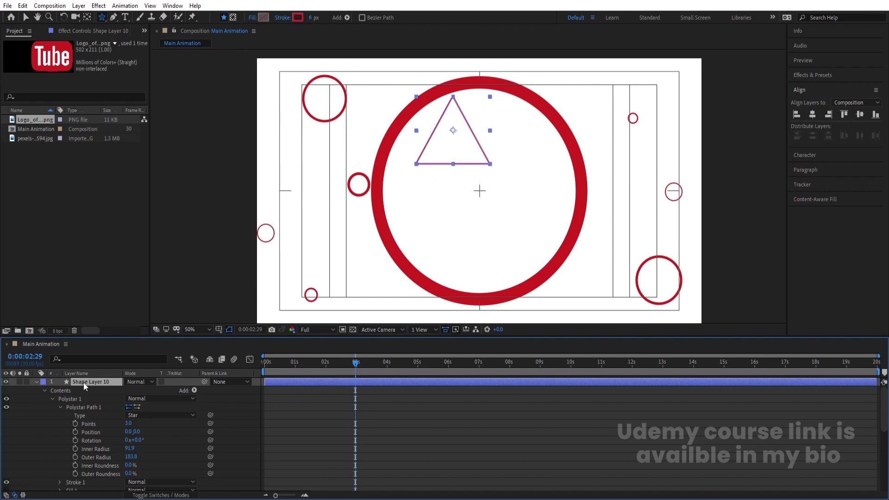
key(s)
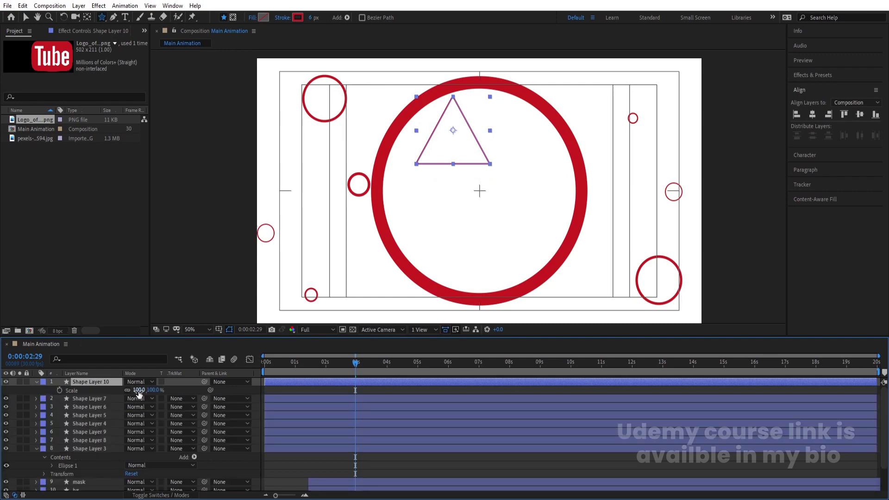
drag(135, 390, 110, 395)
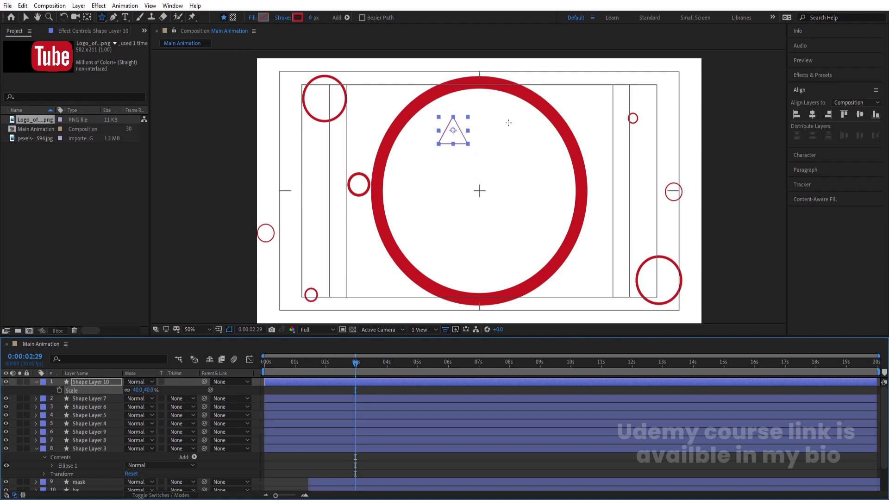
key(v)
drag(464, 142, 623, 96)
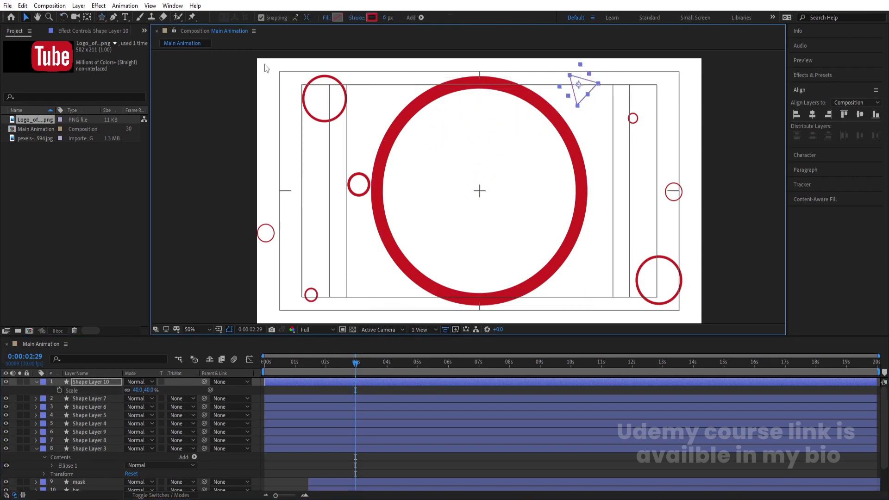
click(261, 17)
Step: Set the triangle's outline thickness to 27 px
click(348, 391)
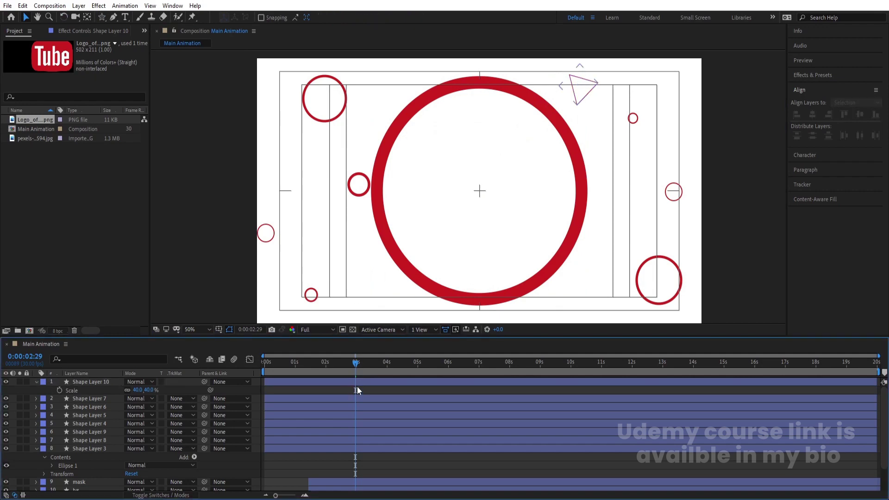
click(361, 381)
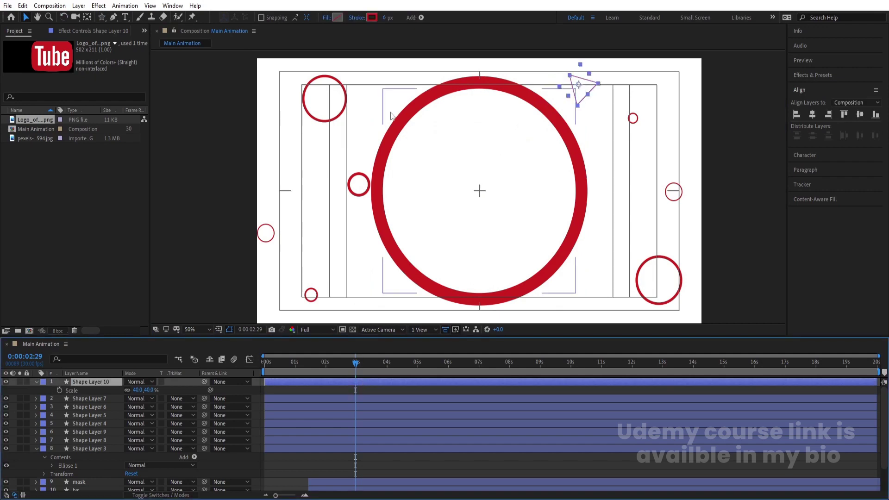
click(387, 17)
text(12)
key(Return)
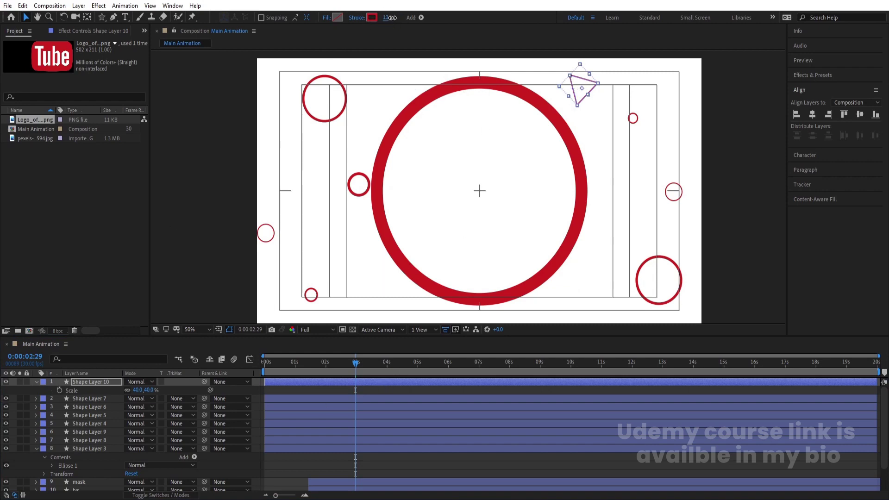
drag(392, 18, 398, 17)
click(339, 394)
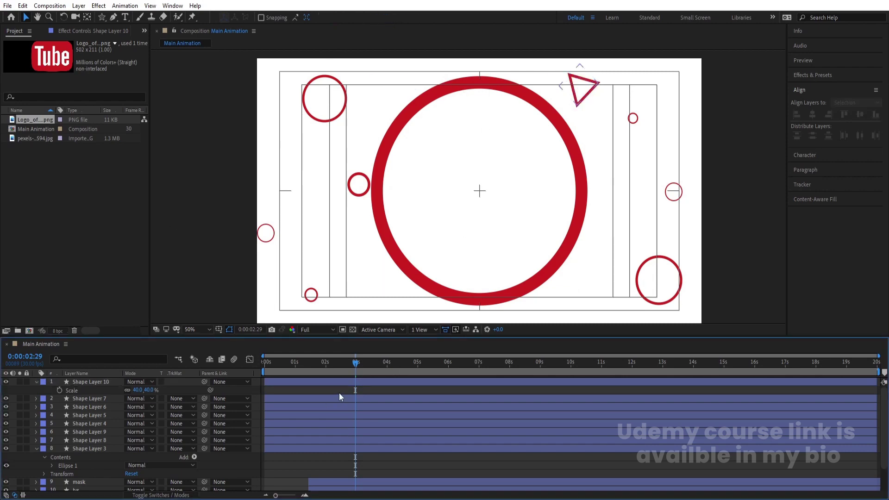
click(594, 90)
click(587, 87)
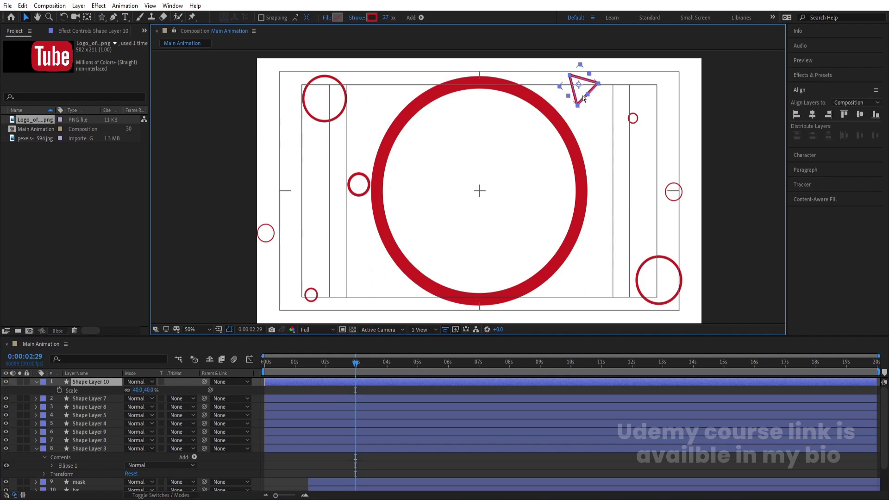
Step: Duplicate the triangle twice, moving and rotating the copies around the frame
key(ctrl+d)
drag(583, 95, 583, 310)
key(w)
key(v)
key(ctrl+d)
key(w)
key(v)
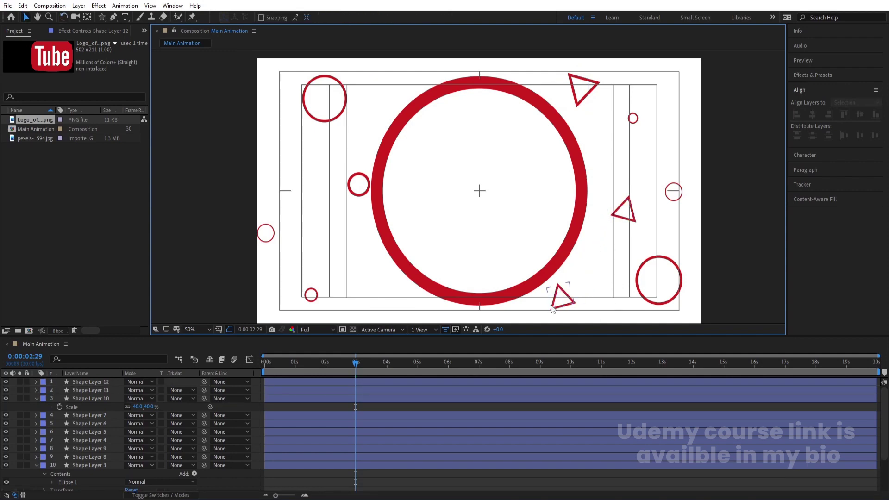
Step: Add a 15.6%-scale triangle near the ring plus a copy at the lower left
key(ctrl+d)
drag(560, 297, 359, 141)
key(w)
key(s)
drag(139, 390, 135, 391)
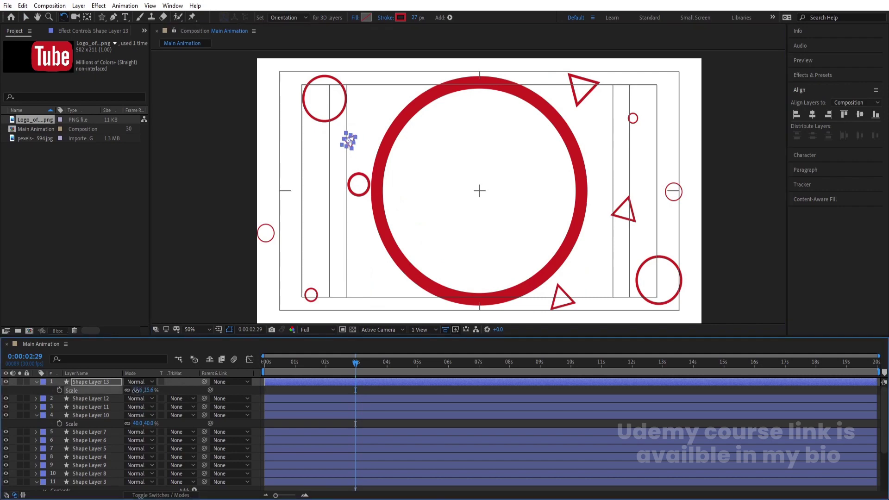
key(ctrl+d)
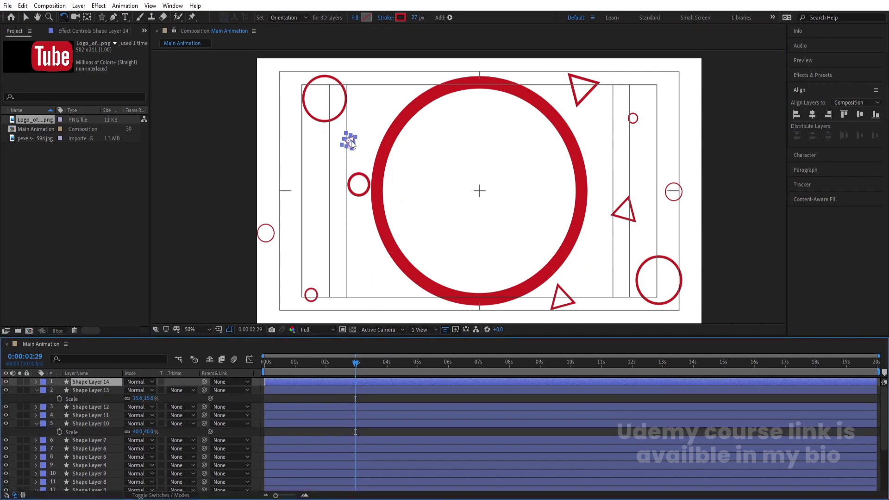
key(v)
drag(351, 144, 332, 250)
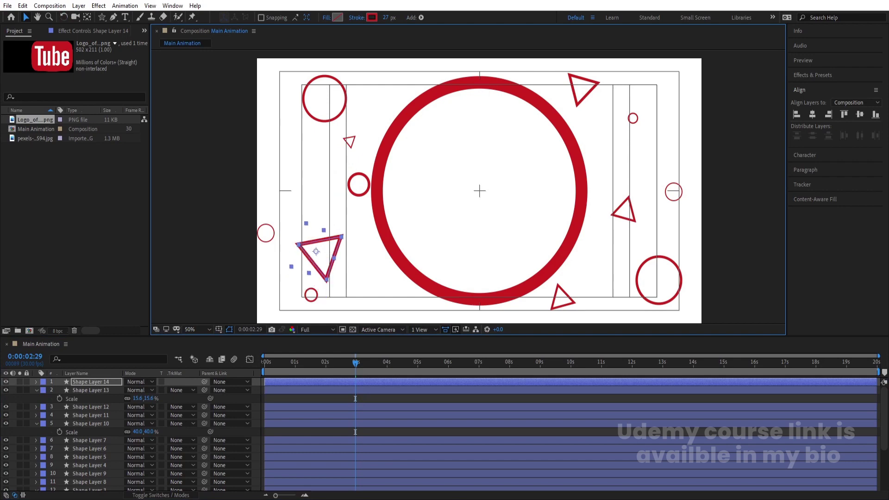
Step: Thin the small triangle's outline, deselect, and scrub back to about 0:00:01:14
drag(386, 17, 382, 18)
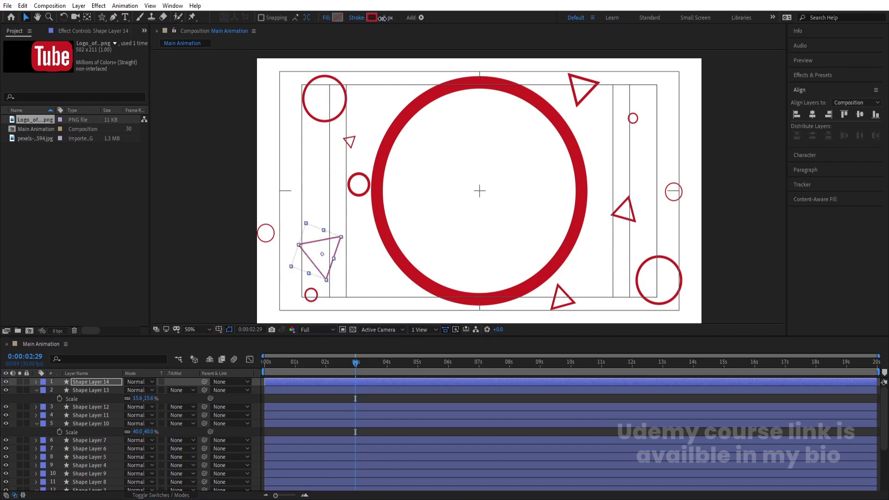
click(299, 400)
scroll(352, 442, down, 5)
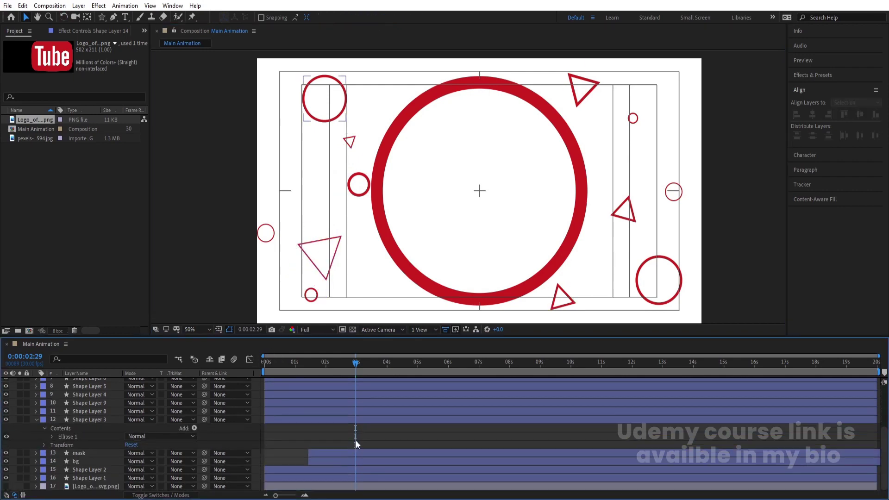
drag(322, 371, 309, 368)
Step: Trim all shape layers to start at 0:00:01:13 and reveal their Position properties
click(313, 421)
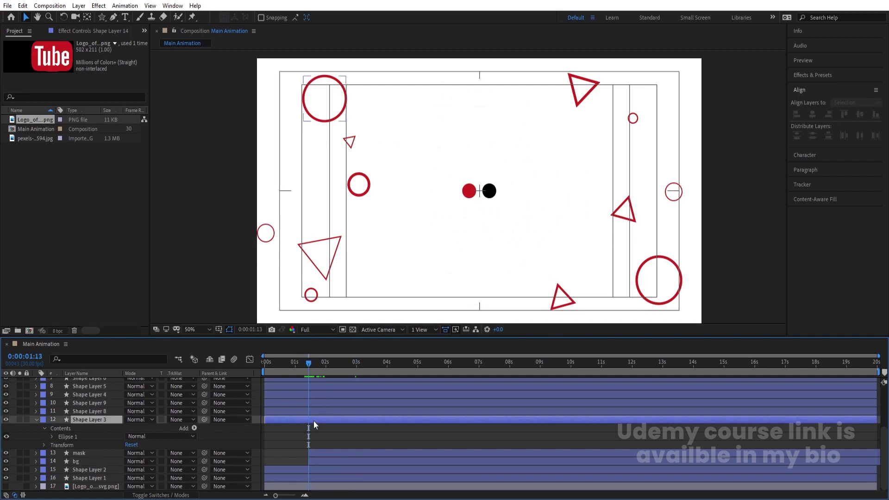
scroll(313, 420, up, 5)
key(ctrl+a)
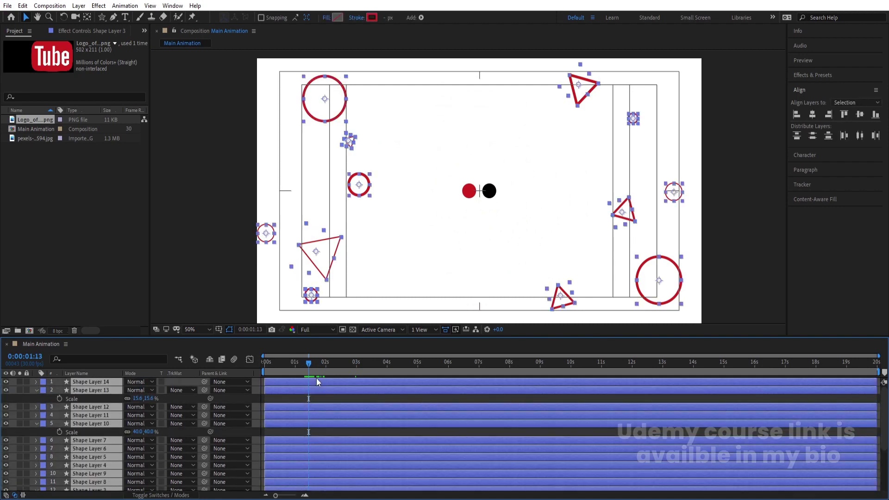
key(alt+bracketleft)
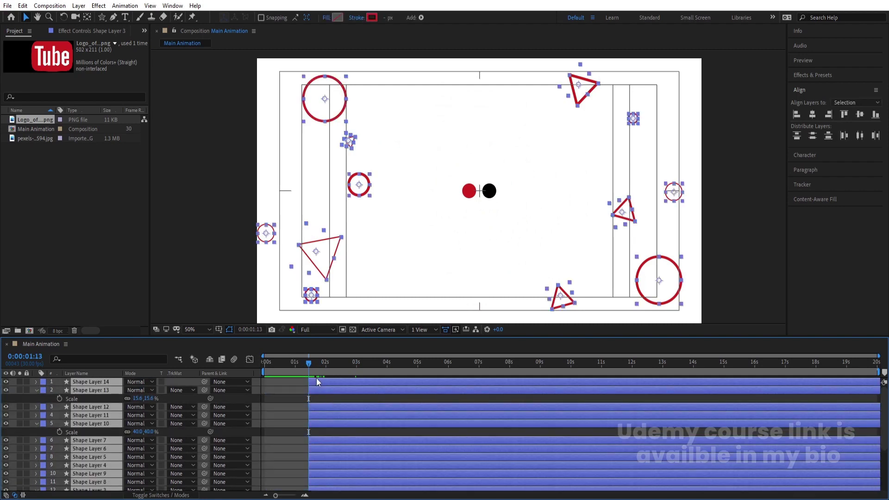
key(p)
click(321, 417)
scroll(321, 415, up, 4)
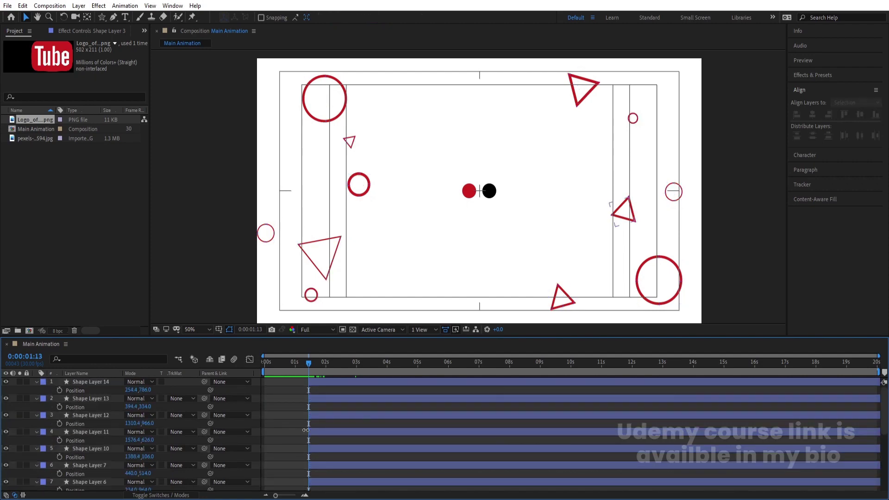
scroll(324, 413, down, 6)
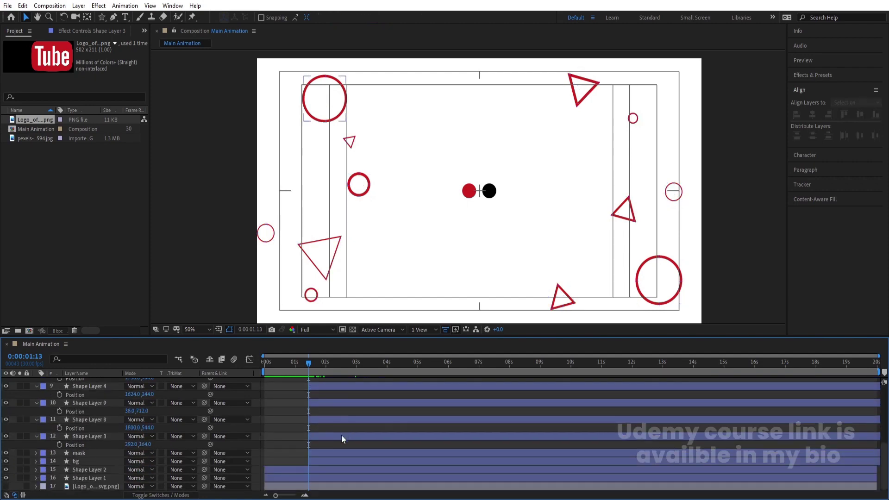
click(326, 437)
scroll(326, 436, up, 5)
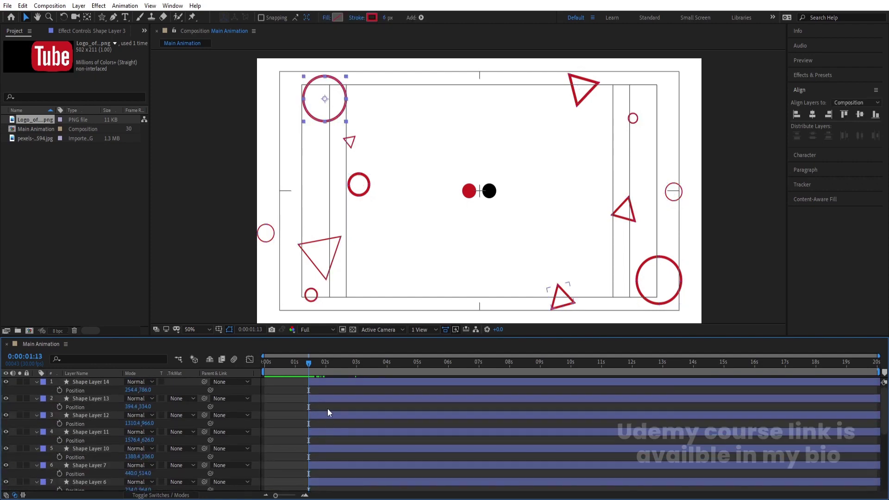
shift+click(322, 382)
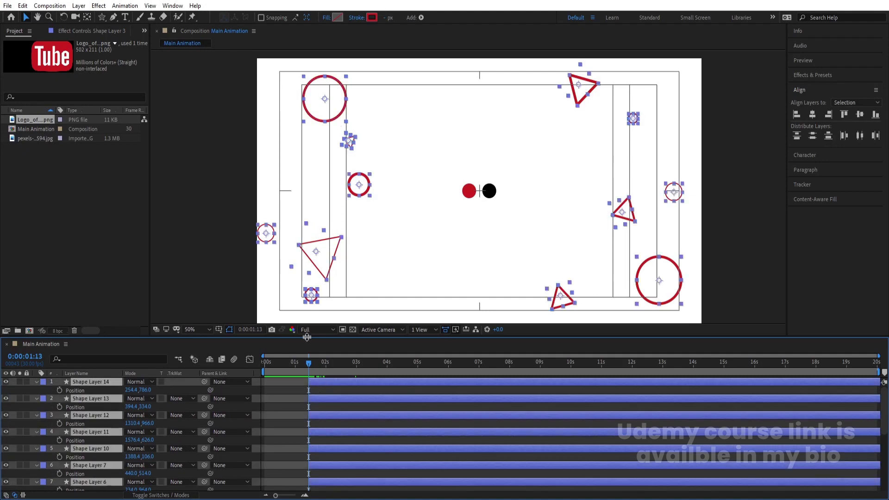
key(p)
key(p)
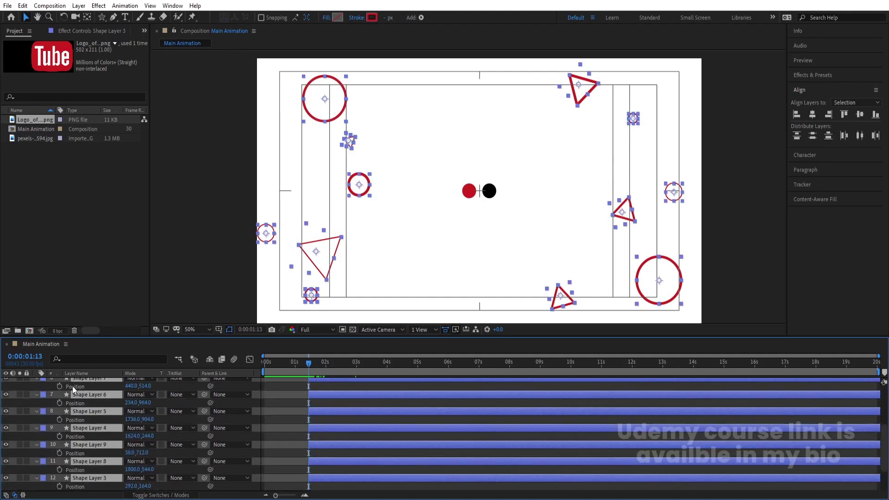
Step: Add Position keyframes to all scattered shapes at 0:00:01:13 and 0:00:02:26
click(55, 386)
scroll(273, 424, down, 2)
click(316, 439)
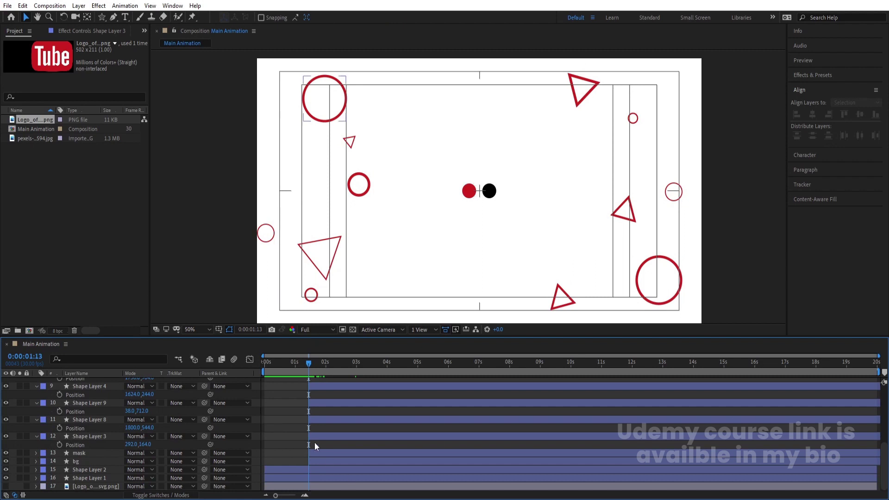
scroll(320, 421, up, 5)
shift+click(49, 381)
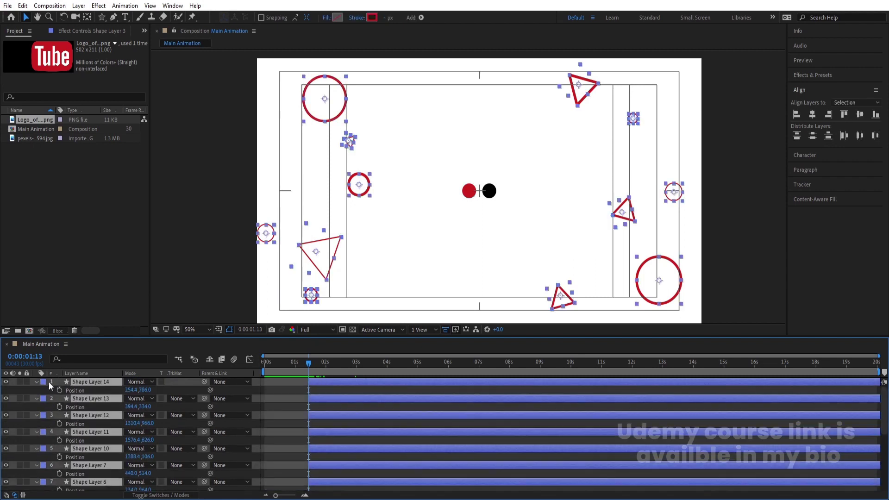
click(59, 391)
key(space)
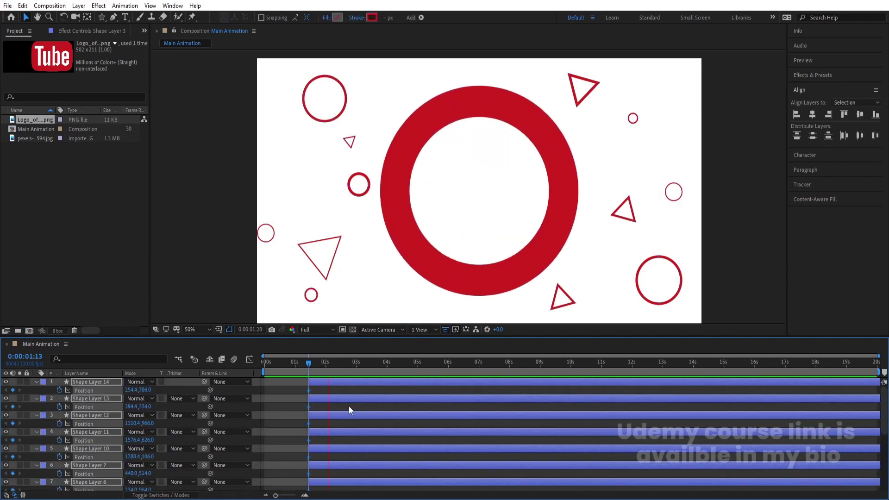
key(space)
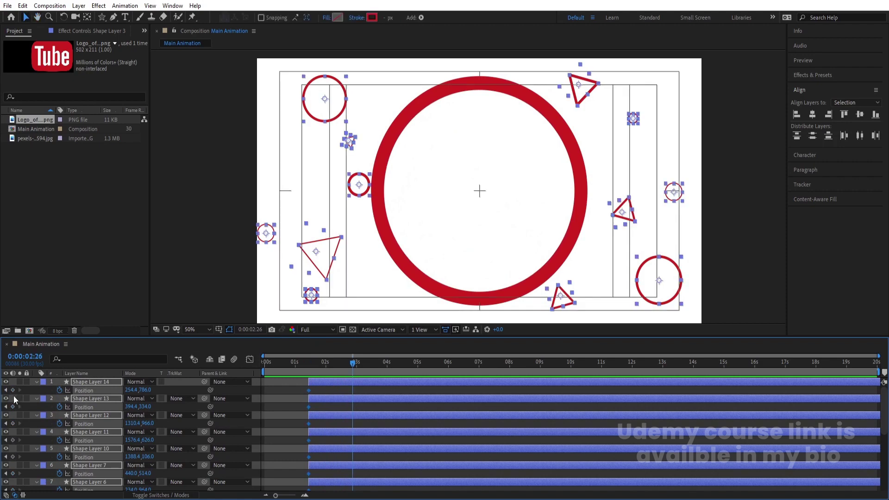
click(12, 390)
key(j)
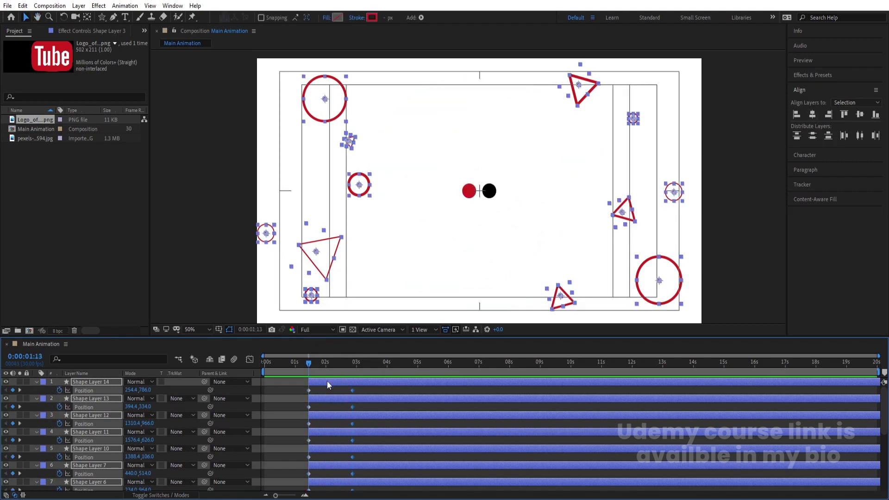
scroll(328, 385, down, 5)
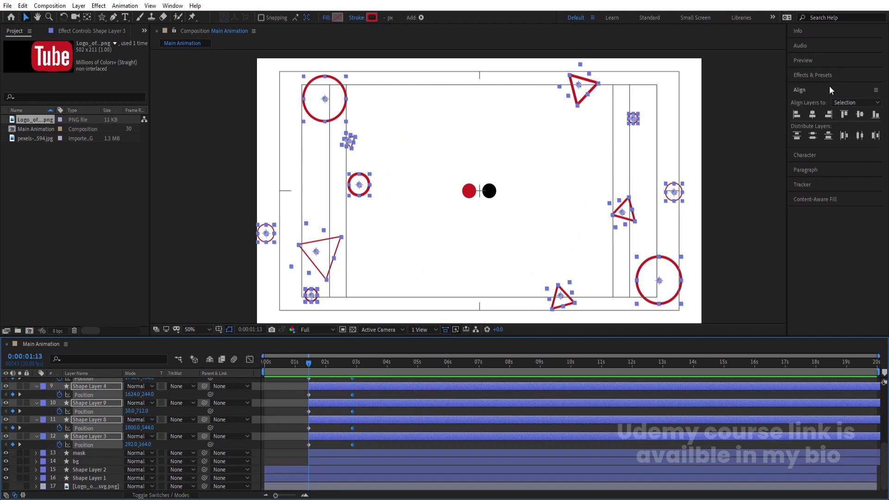
Step: Align all shapes to the horizontal and vertical centre at 0:00:01:13, then preview the burst
click(812, 116)
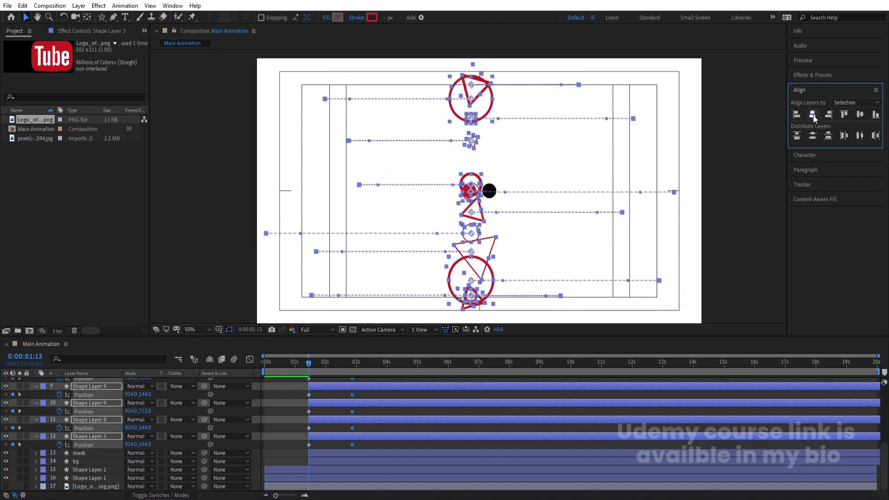
click(861, 115)
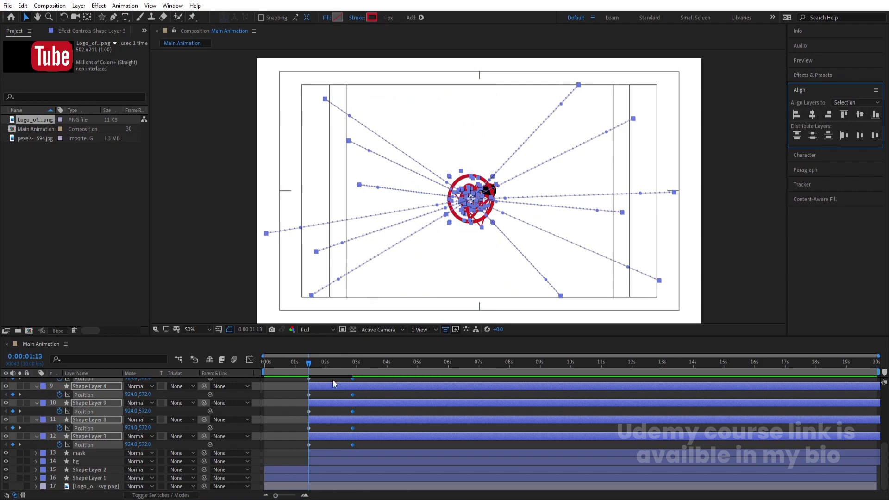
key(space)
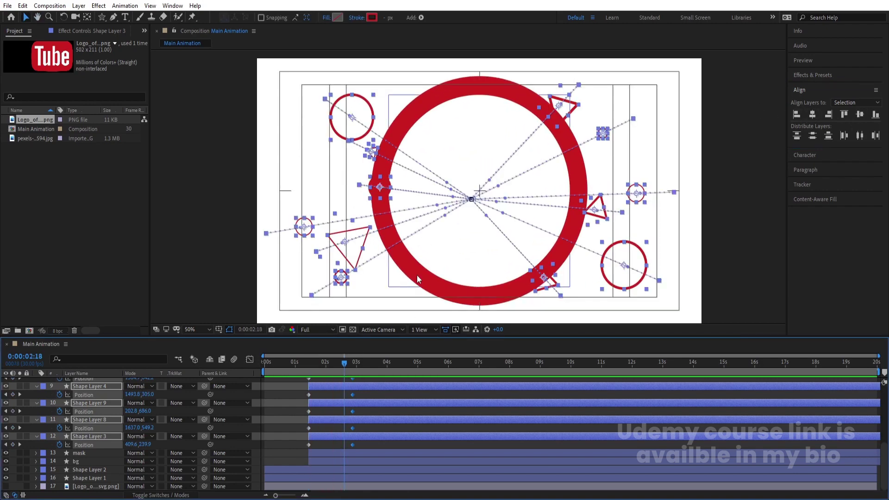
key(space)
Step: Keyframe Rotation on all shapes, offsetting the starting rotation at 0:00:01:13
key(r)
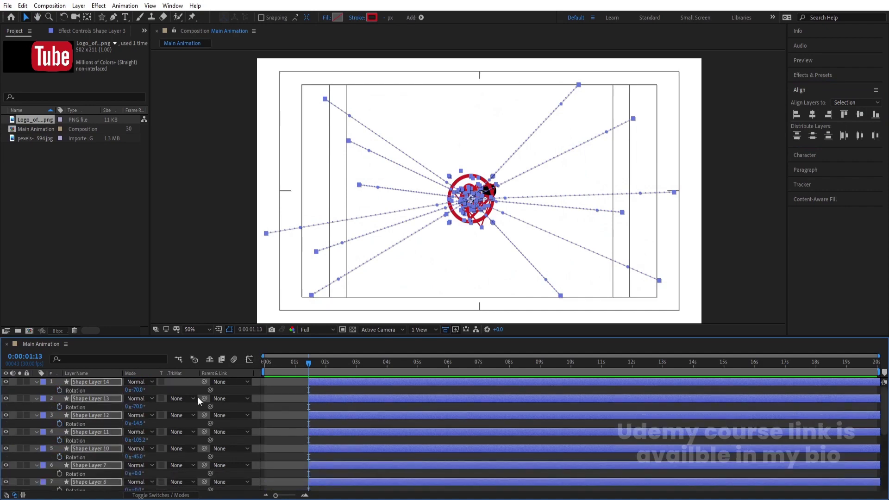
click(59, 408)
key(u)
key(k)
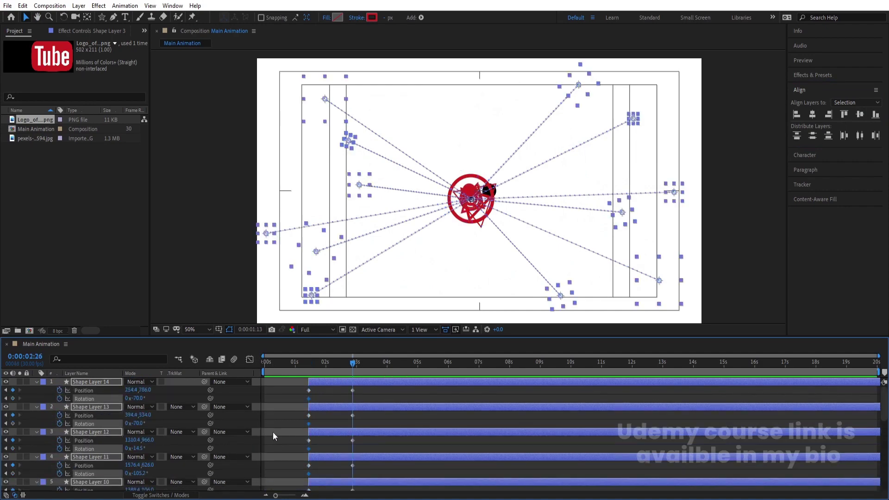
key(j)
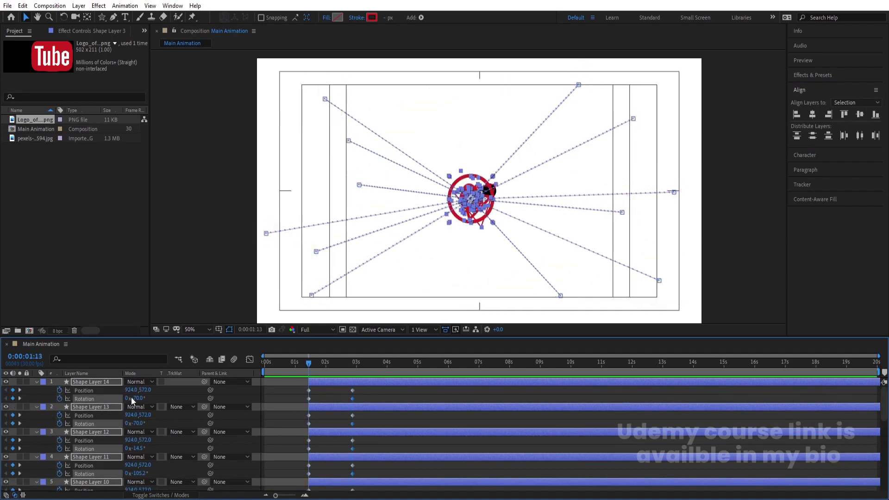
drag(136, 398, 70, 404)
Step: Keyframe Scale so the shapes start at 0% at 0:00:01:13, then preview
key(s)
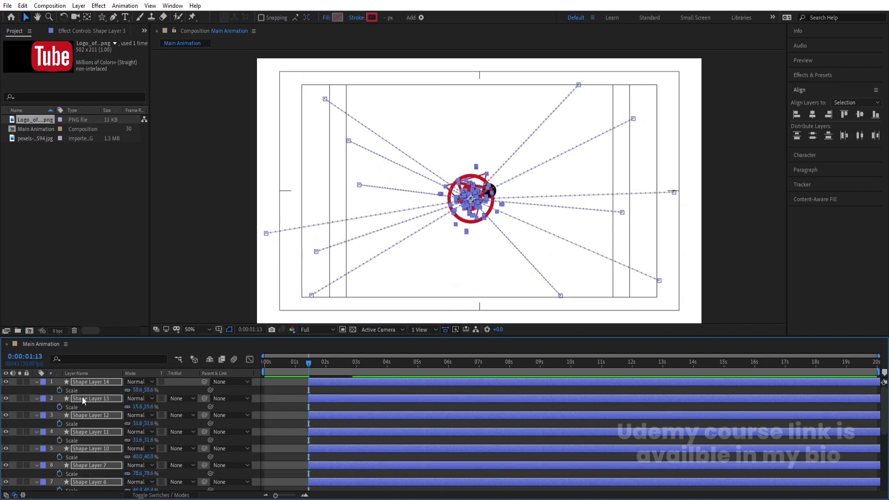
click(64, 391)
key(u)
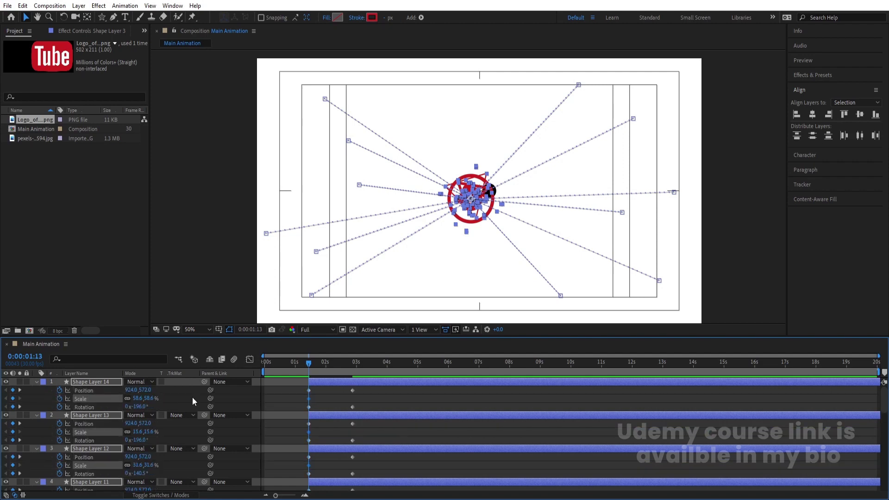
key(k)
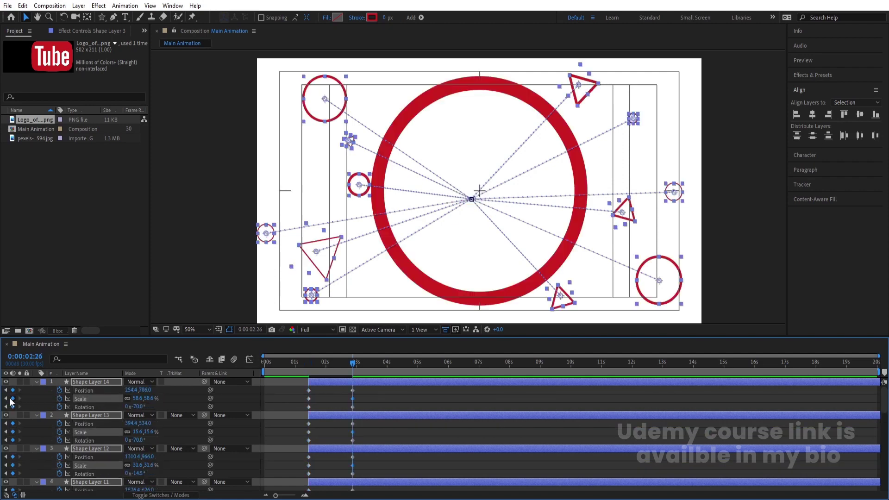
click(6, 398)
click(138, 398)
text(0)
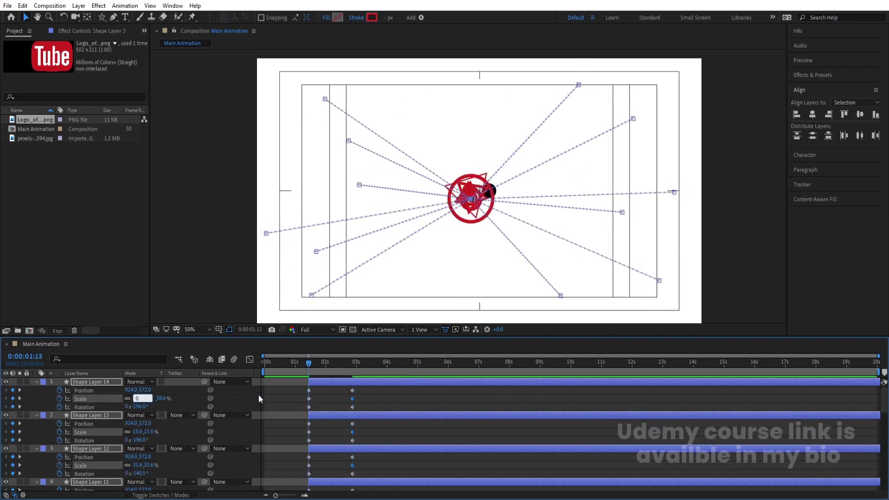
key(Return)
scroll(350, 386, down, 10)
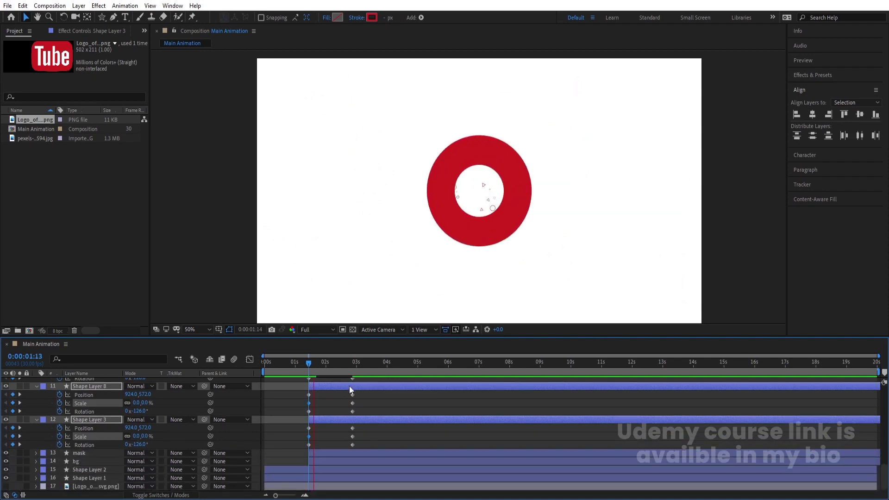
key(space)
key(space)
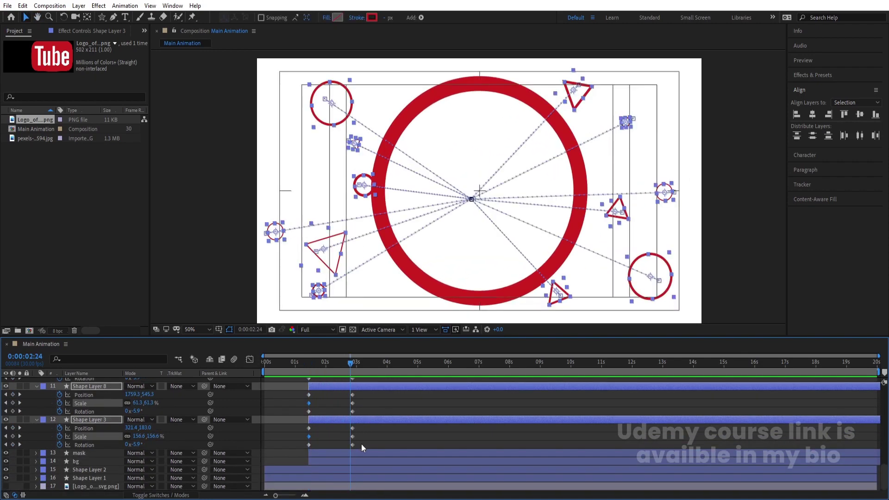
Step: Apply Easy Ease to all shape keyframes and show their speed curves
drag(362, 445, 258, 245)
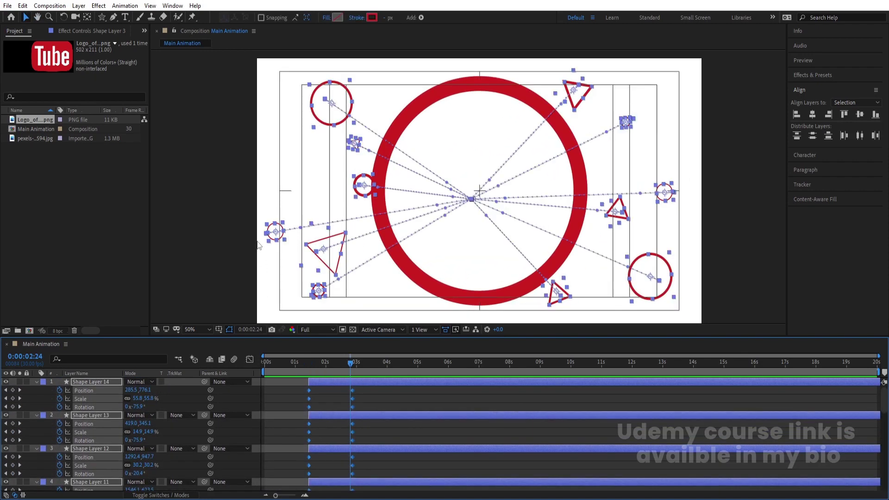
key(F9)
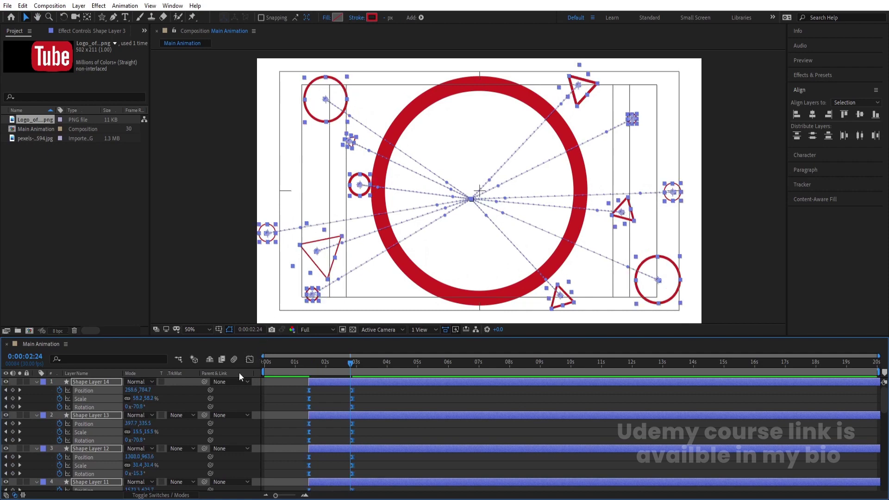
click(249, 360)
Step: Drag the speed-graph influence handles for a fast start and long ease-in, then preview from 0:00:01:13
key(equal)
key(equal)
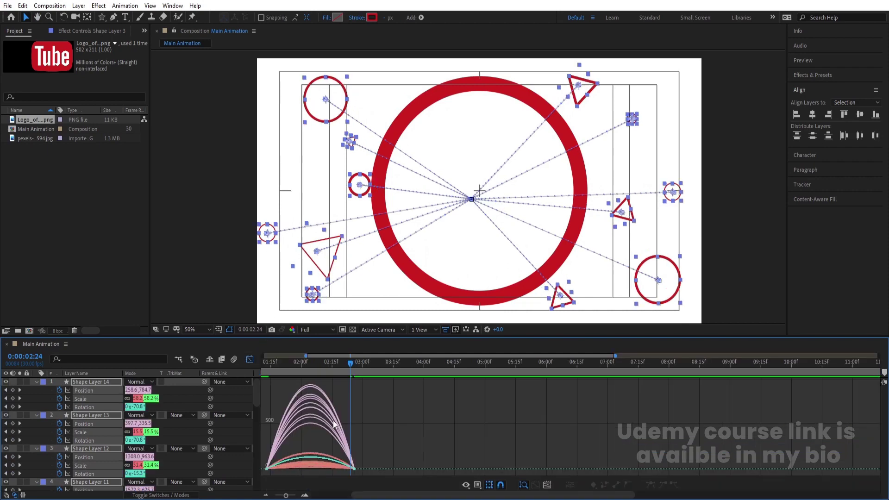
drag(494, 496, 464, 495)
drag(518, 450, 399, 468)
drag(286, 438, 318, 466)
click(306, 371)
key(space)
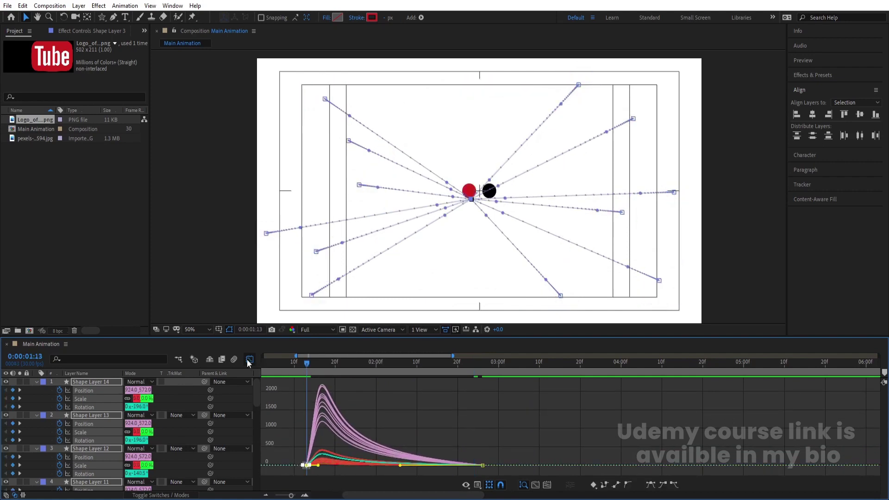
click(249, 359)
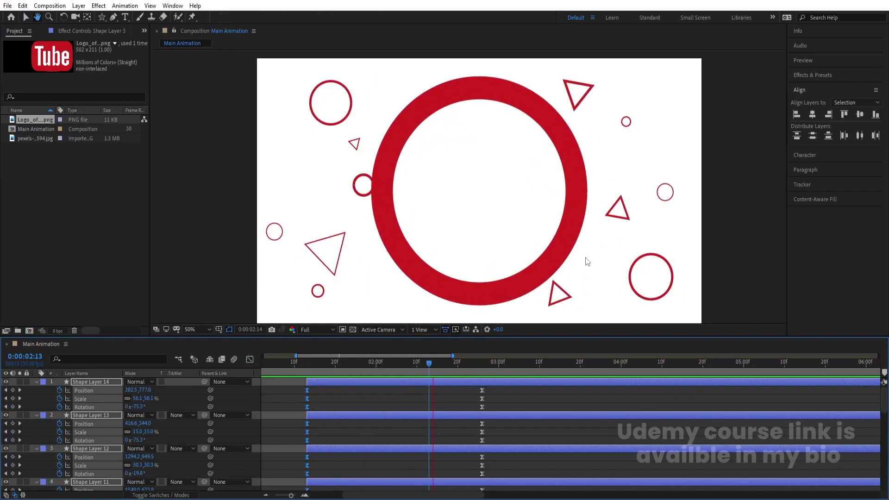
Step: Collapse the keyframe rows, replay the burst from 0:00:01:15, and select all layers
key(space)
scroll(461, 425, down, 3)
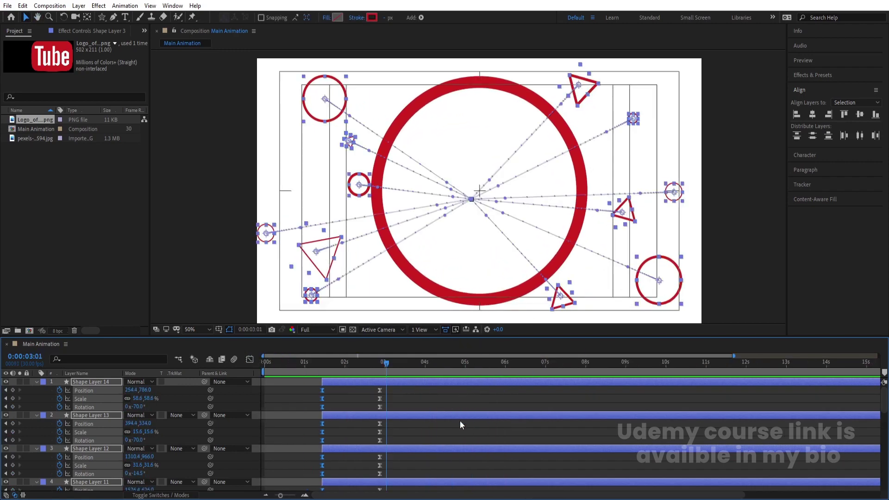
click(351, 390)
key(u)
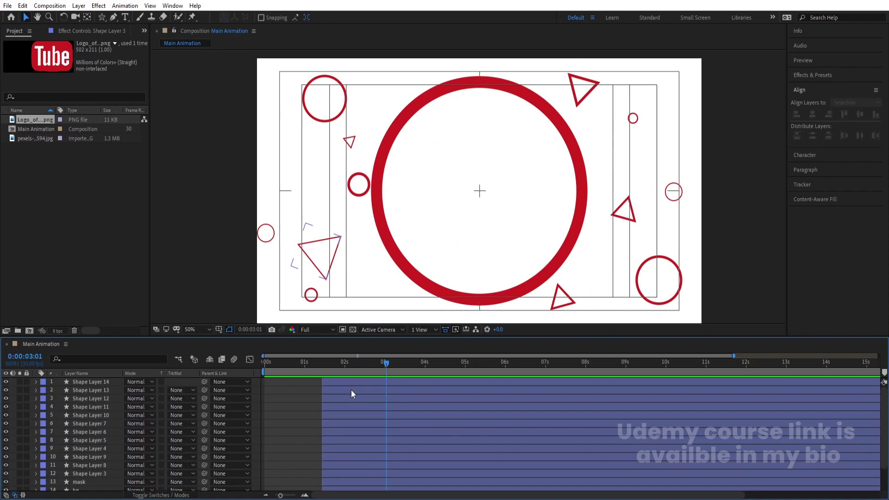
drag(331, 370, 324, 370)
key(space)
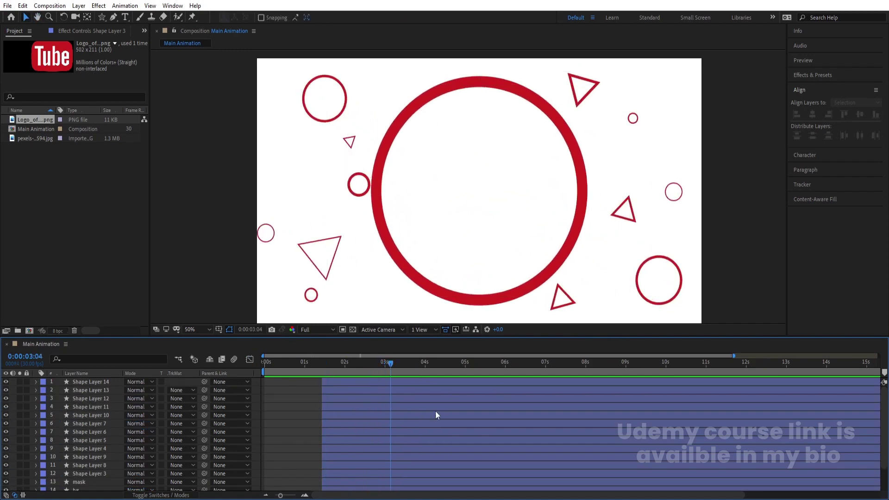
key(ctrl+a)
scroll(444, 408, down, 3)
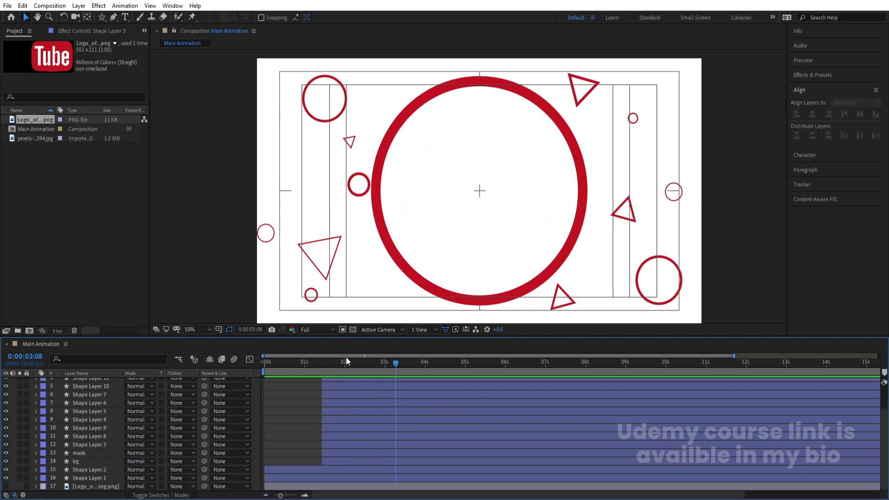
Step: Reveal the layers' keyframes and preview the ring from about 0:00:01:12
click(421, 184)
key(u)
scroll(376, 449, down, 5)
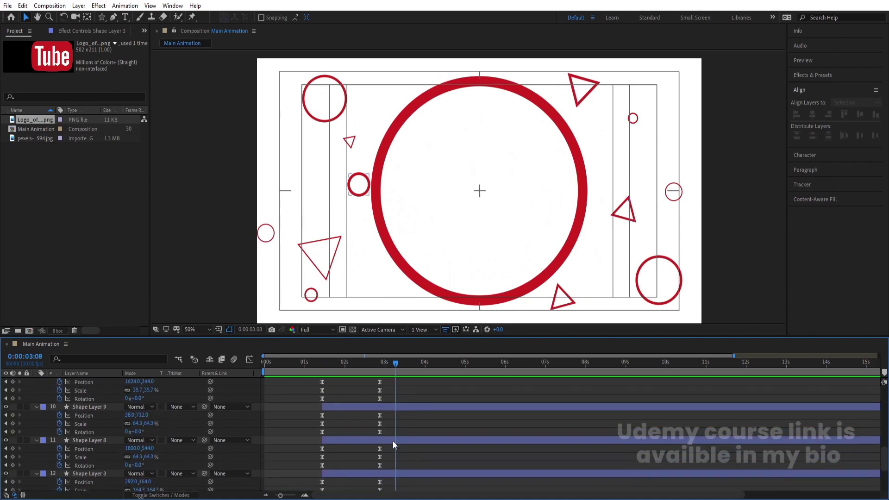
key(space)
key(space)
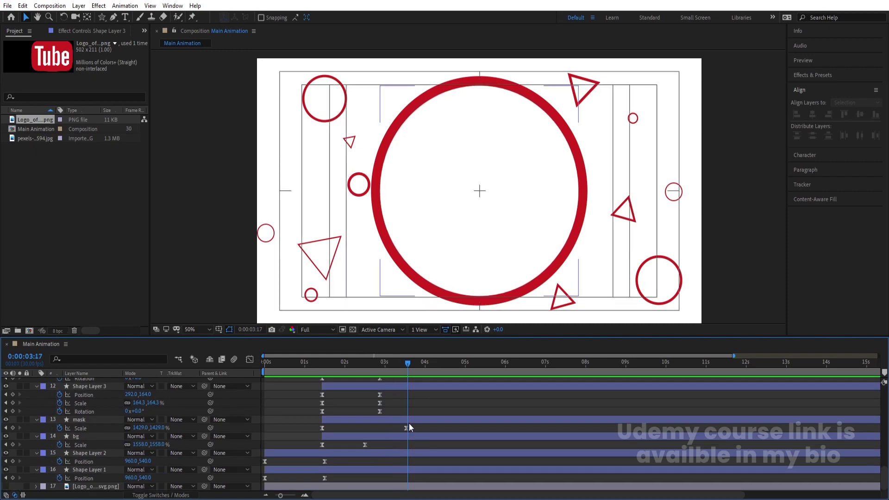
click(321, 370)
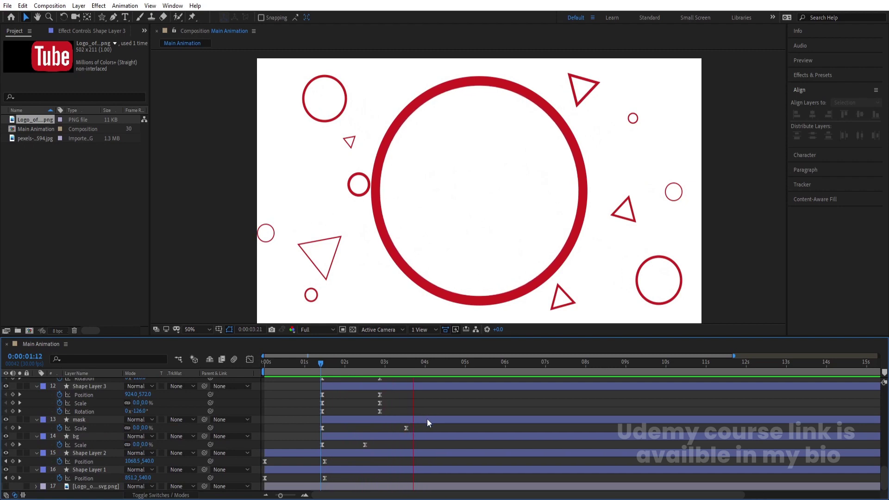
key(minus)
key(Num_Lock)
key(space)
key(v)
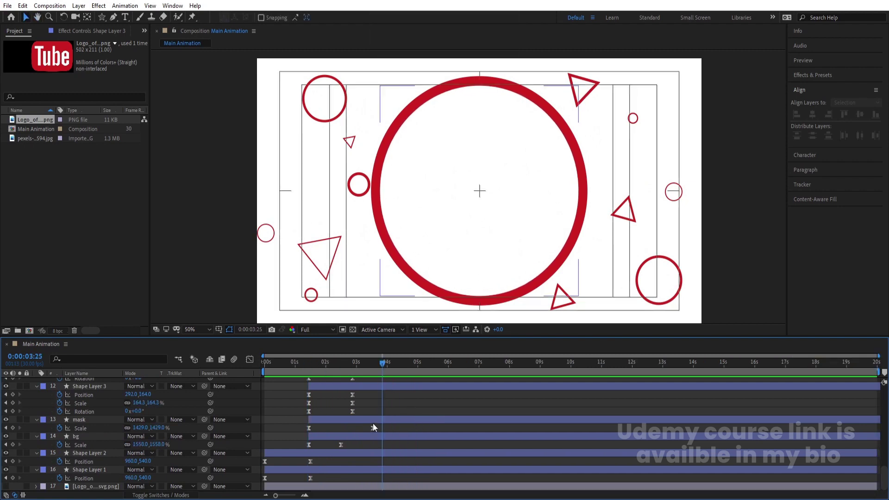
Step: Add a mask Scale keyframe at 0:00:03:28 holding 1429%, then move to about 0:00:05:15
click(371, 421)
click(85, 437)
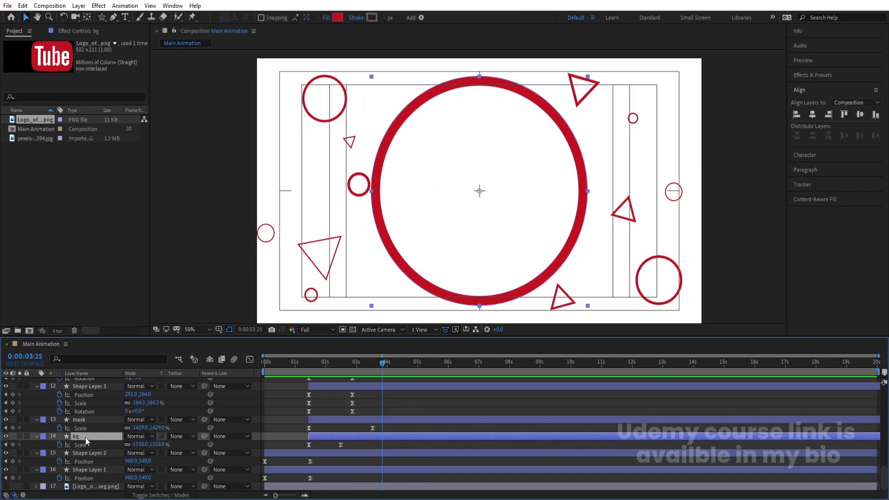
click(85, 420)
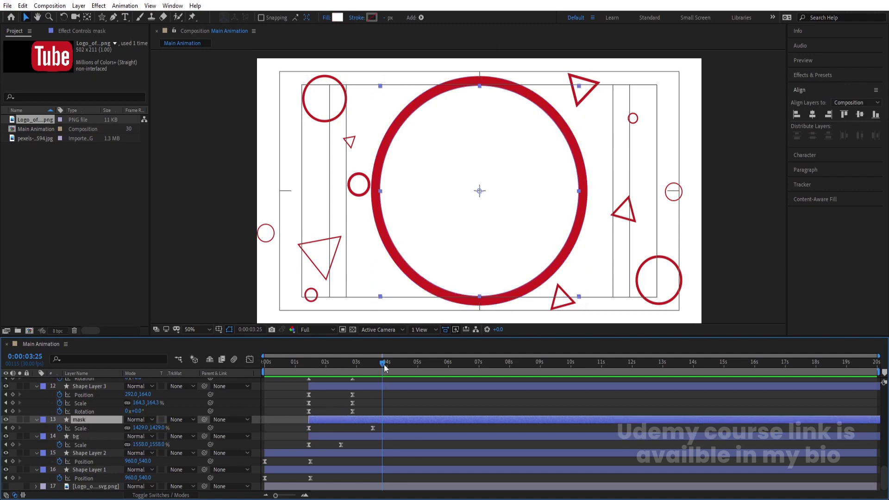
mouse_move(384, 368)
mouse_down()
mouse_move(375, 369)
mouse_move(388, 372)
mouse_up()
key(alt+shift+s)
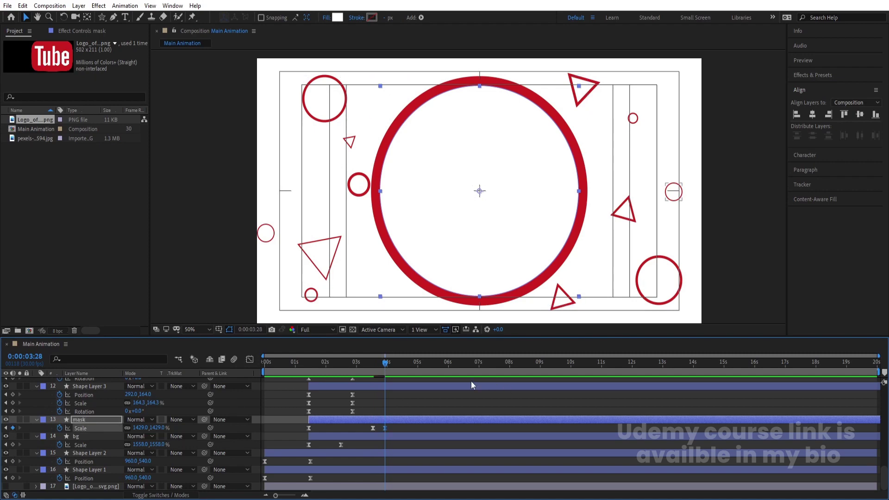
drag(420, 368, 439, 370)
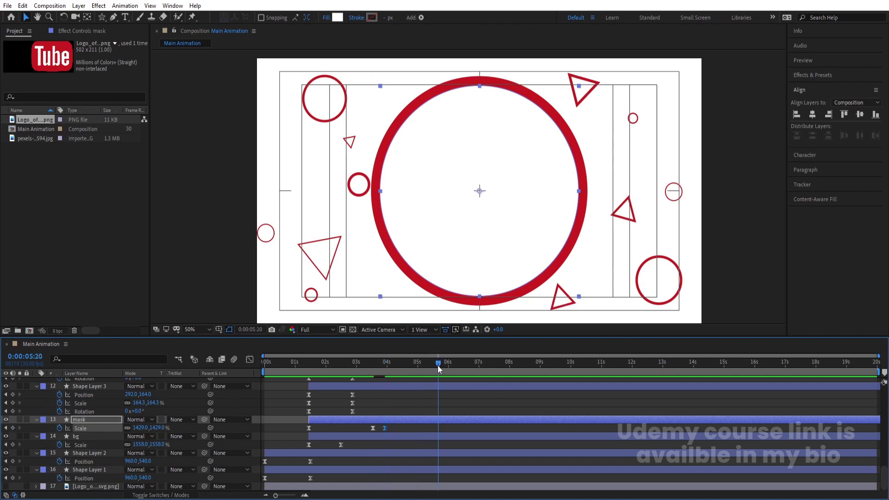
Step: Set the mask's Scale to 0% at 0:00:05:20
click(141, 428)
text(0)
key(Return)
drag(447, 427, 383, 443)
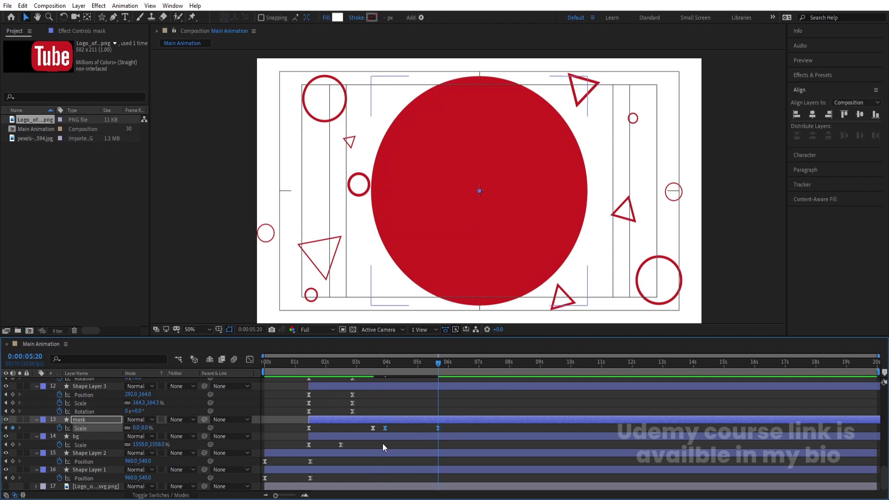
Step: Keyframe the bg layer's Scale at 3:28 and set it to 0% at 5:20
key(j)
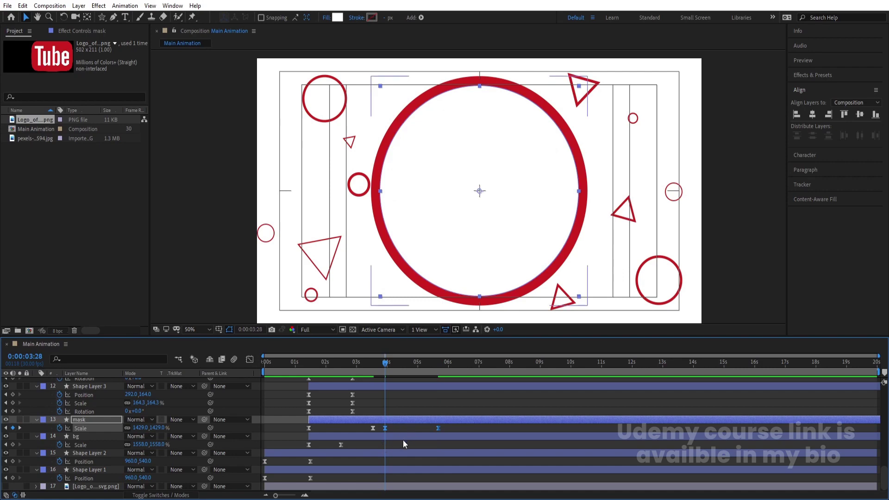
click(404, 441)
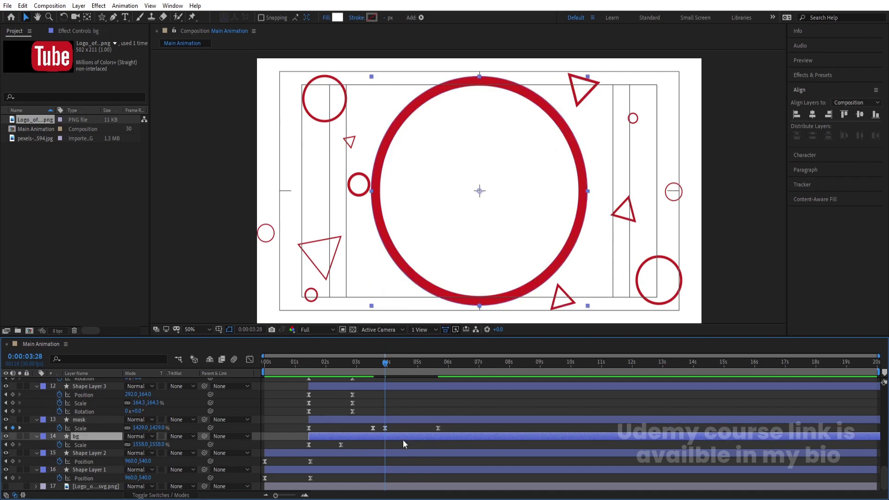
click(13, 444)
key(k)
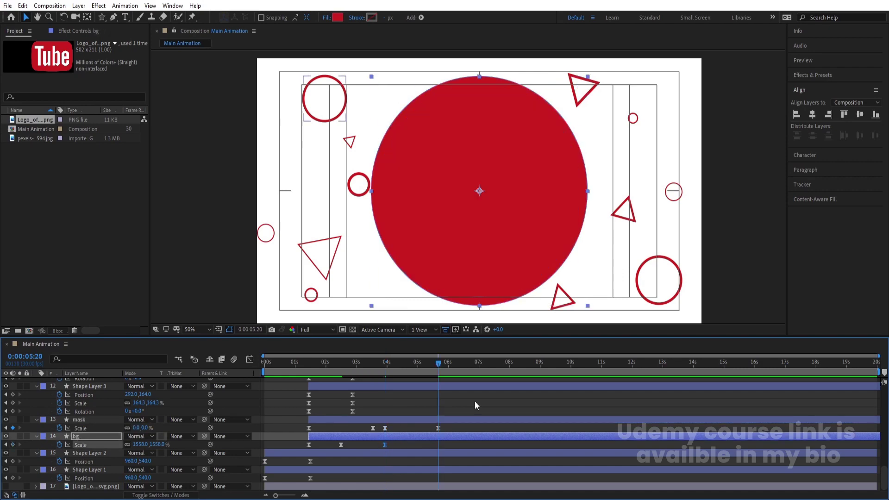
click(139, 445)
text(0)
key(Return)
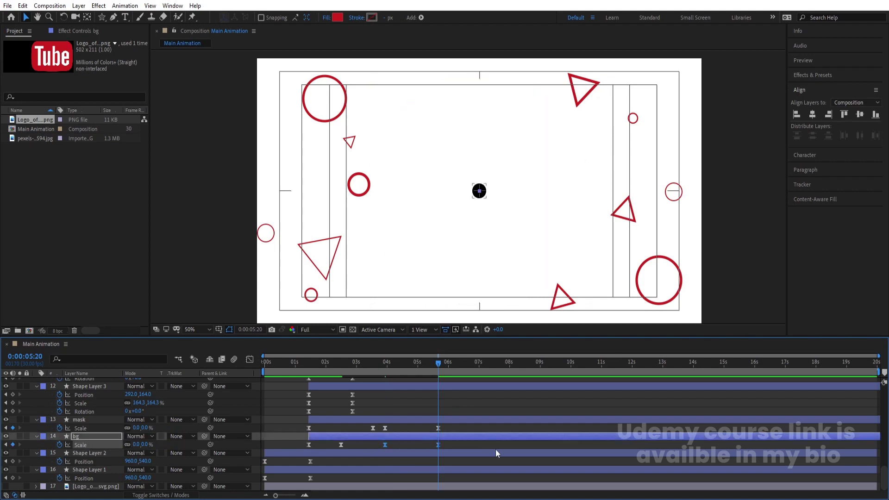
Step: Move bg's 0% Scale keyframe later to about 6:20 and preview from 3:28
key(=)
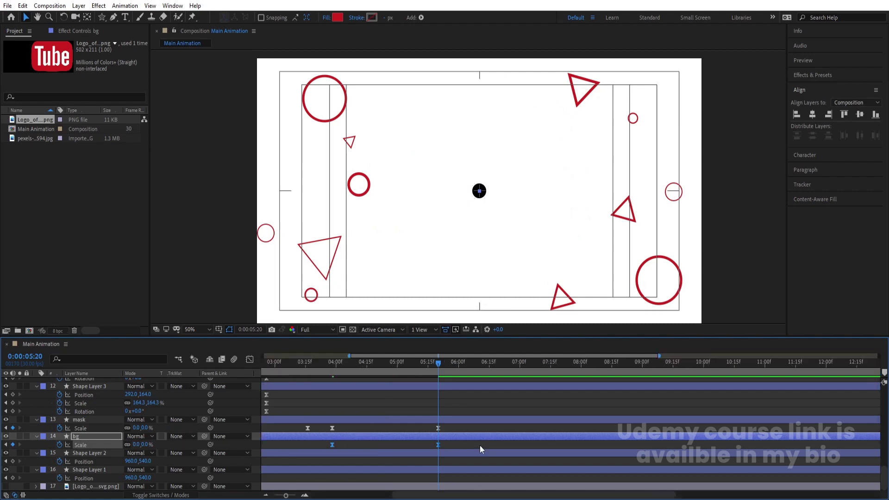
click(472, 444)
click(436, 439)
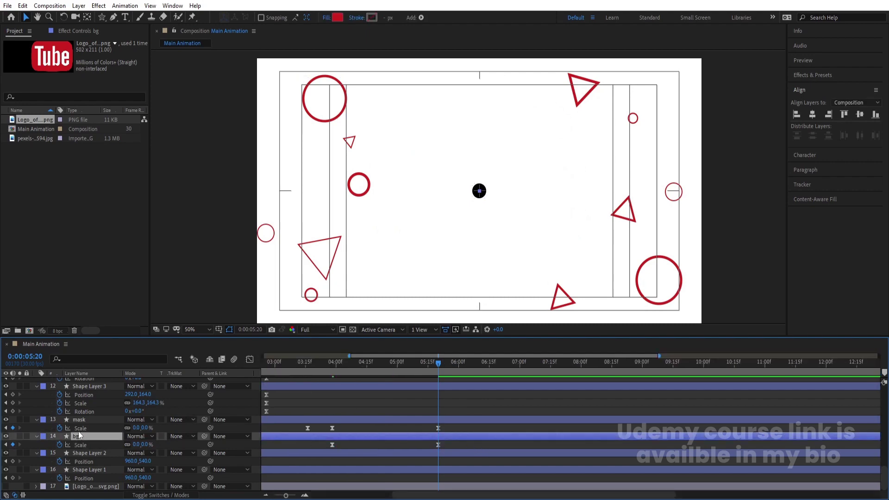
drag(440, 445, 498, 445)
click(332, 368)
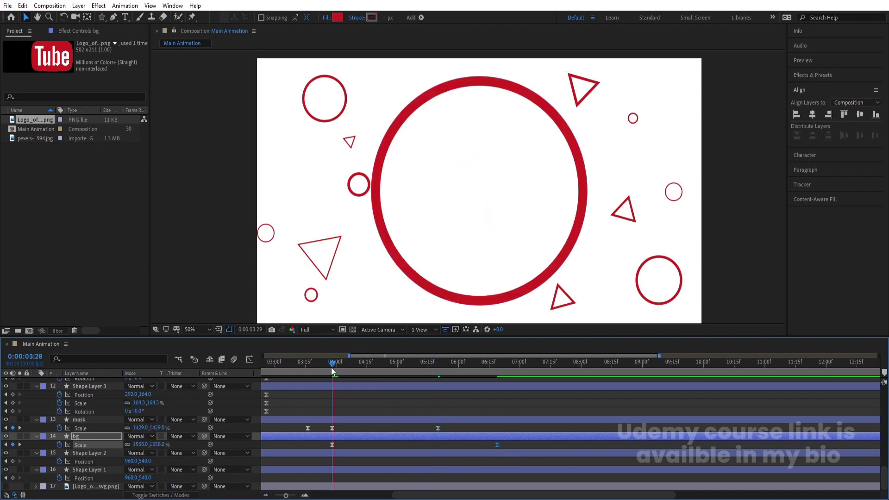
key(space)
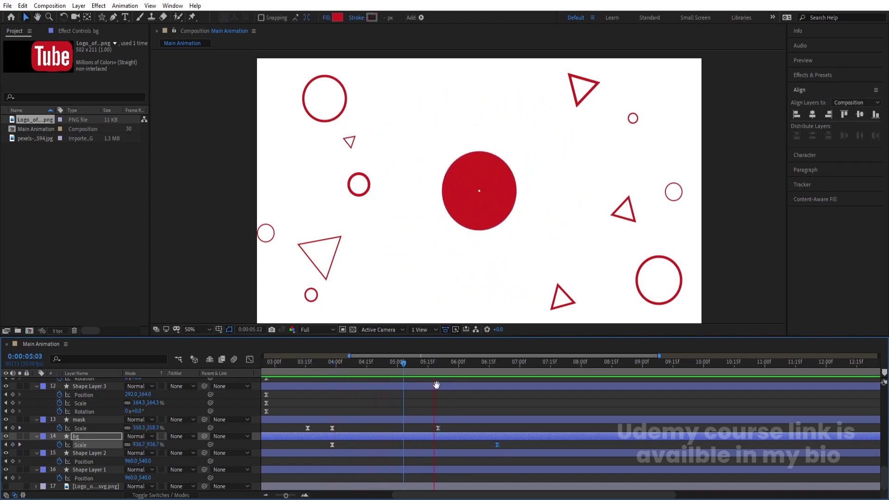
key(space)
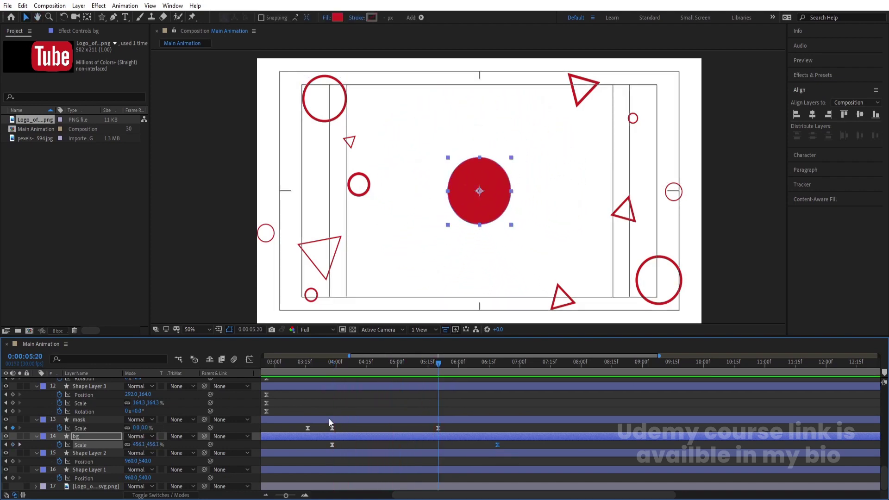
key(j)
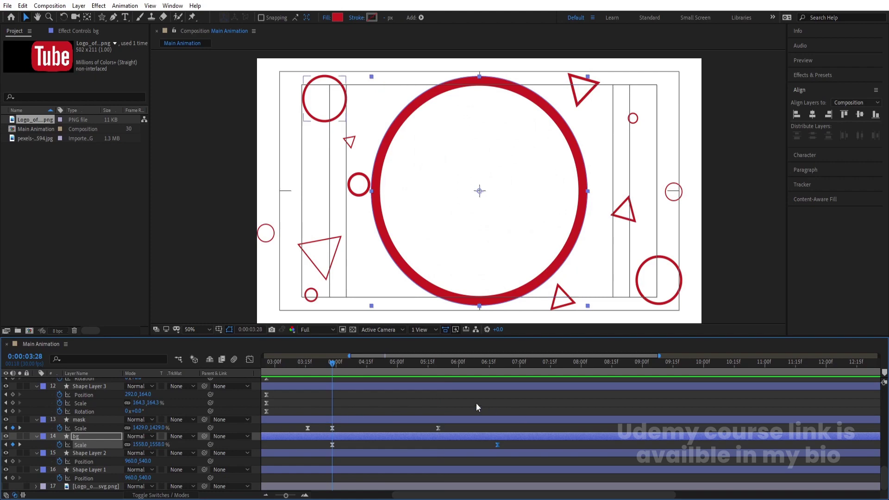
key(minus)
key(minus)
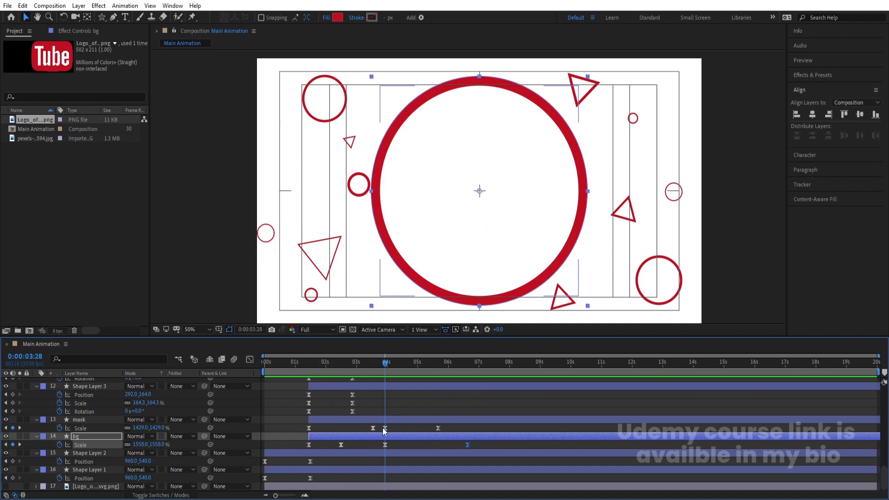
Step: Add Position, Scale and Rotation keyframes to all shape layers at 3:28
click(388, 384)
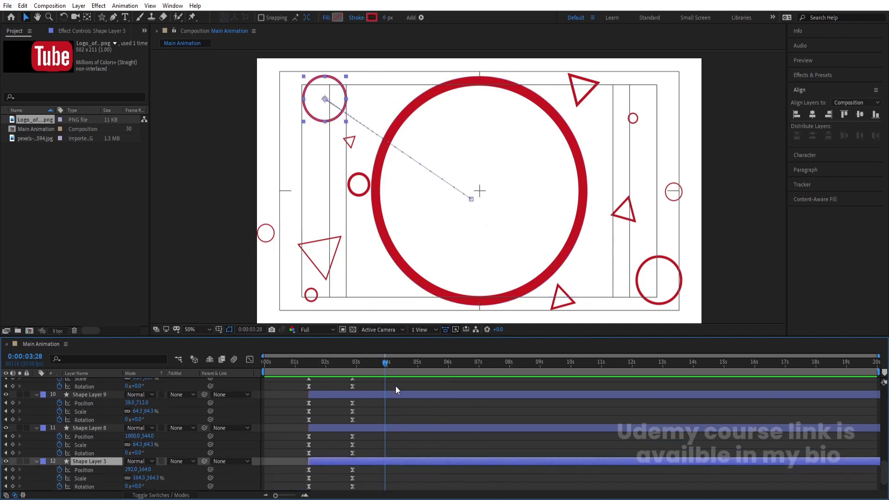
scroll(396, 386, up, 10)
key(ctrl+a)
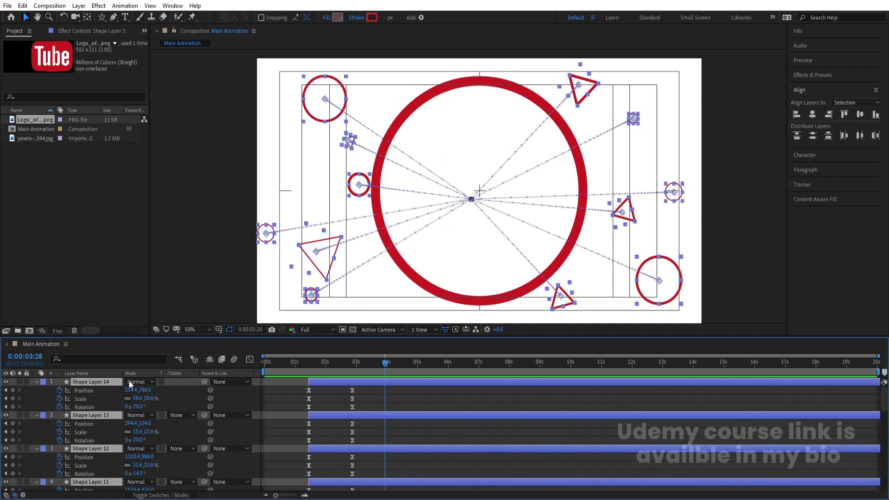
click(12, 391)
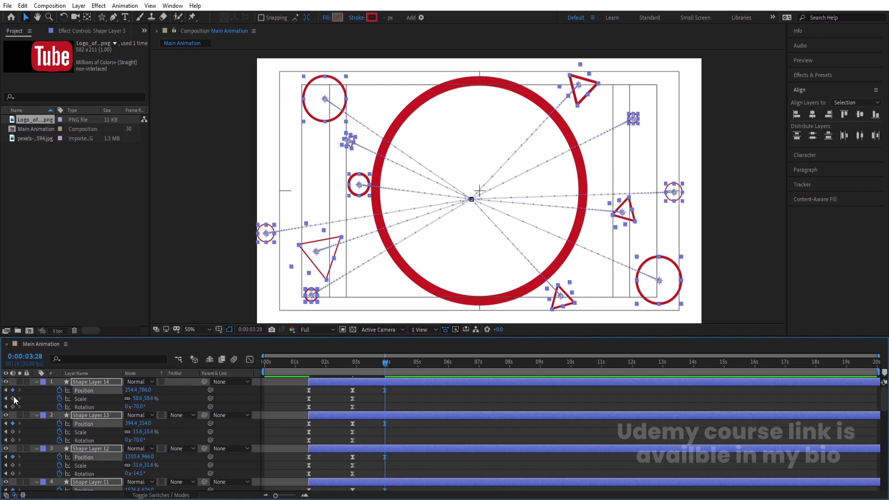
click(12, 399)
click(13, 407)
scroll(471, 436, down, 10)
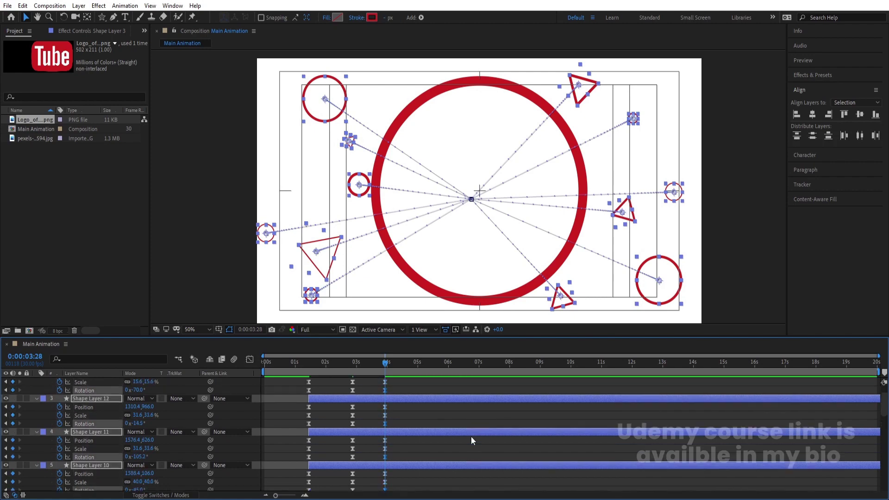
Step: At 0:00:05:20, align the selected shapes to the comp's horizontal and vertical centre
key(k)
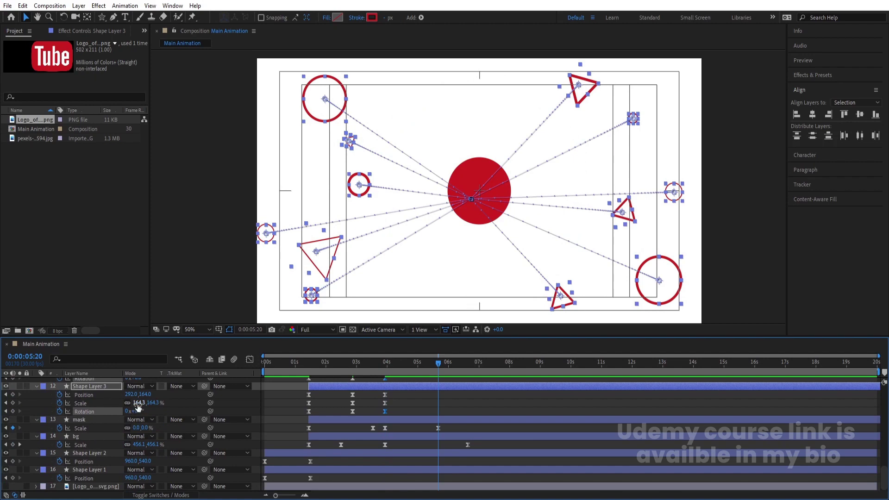
scroll(452, 404, up, 10)
scroll(648, 252, up, 3)
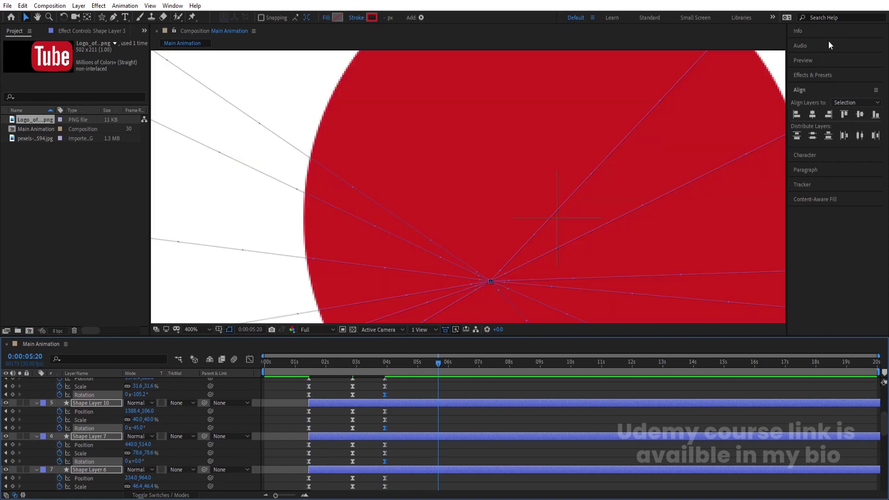
key(comma)
key(comma)
key(comma)
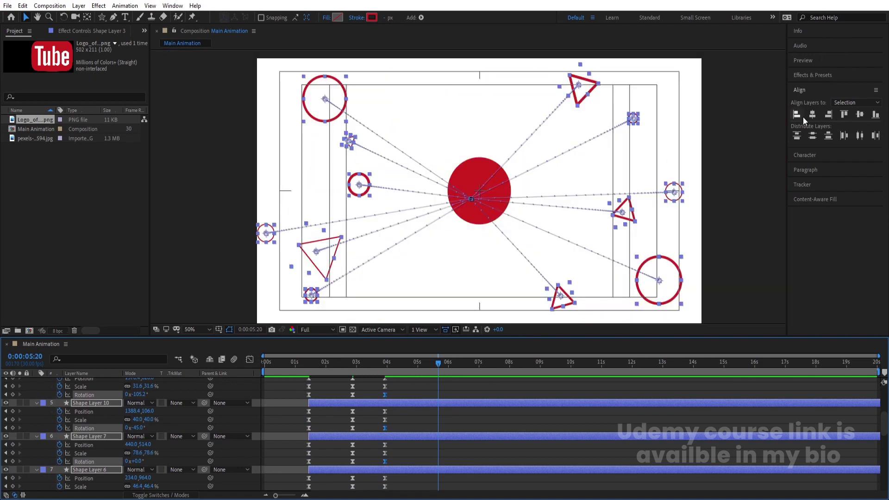
click(812, 114)
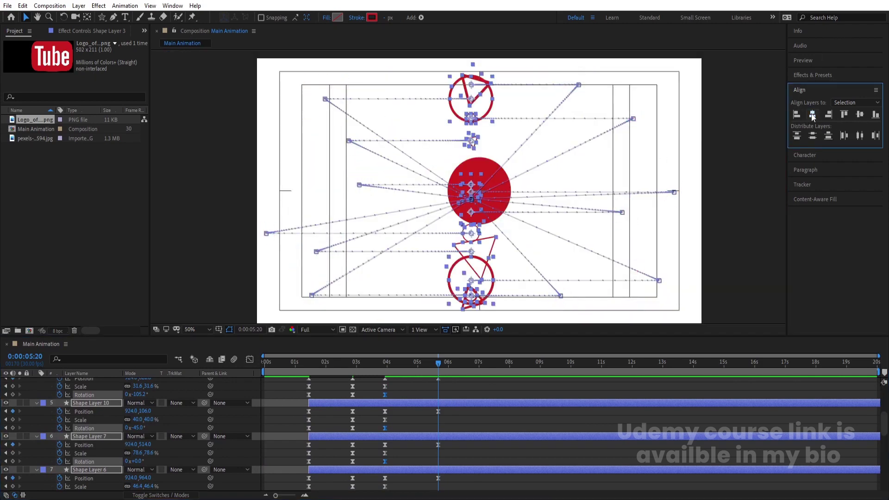
click(860, 114)
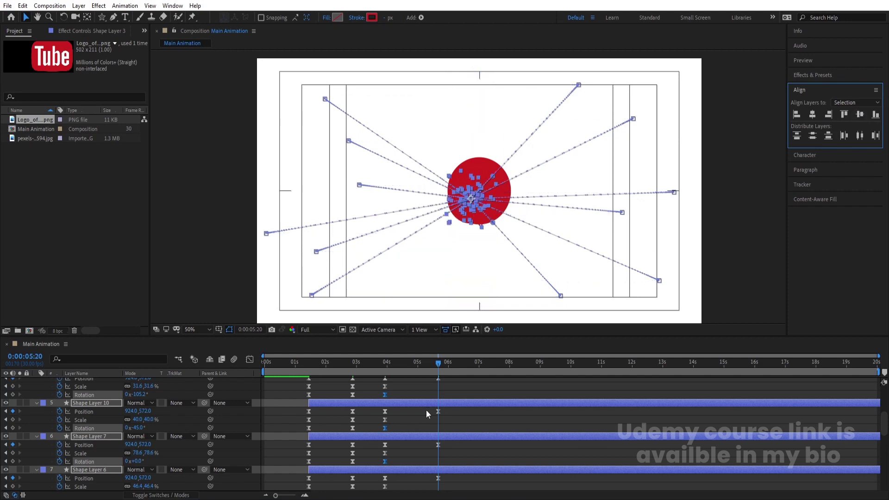
Step: Set the shapes' Scale to 0%, scrub Rotation to spin them, and preview
scroll(419, 410, down, 3)
click(136, 404)
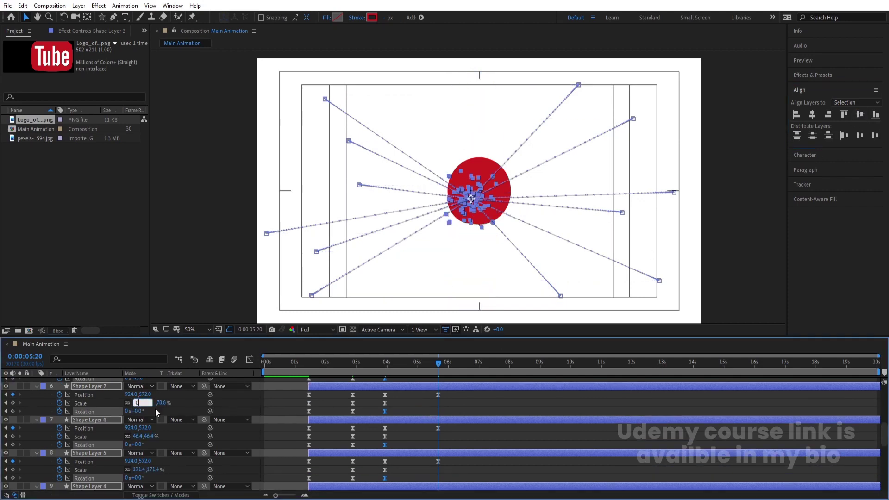
text(0)
key(Return)
drag(139, 411, 165, 408)
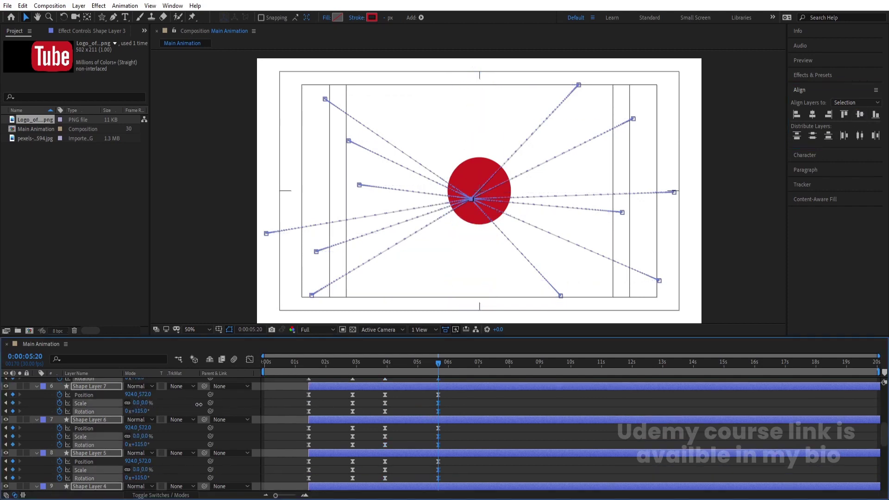
key(space)
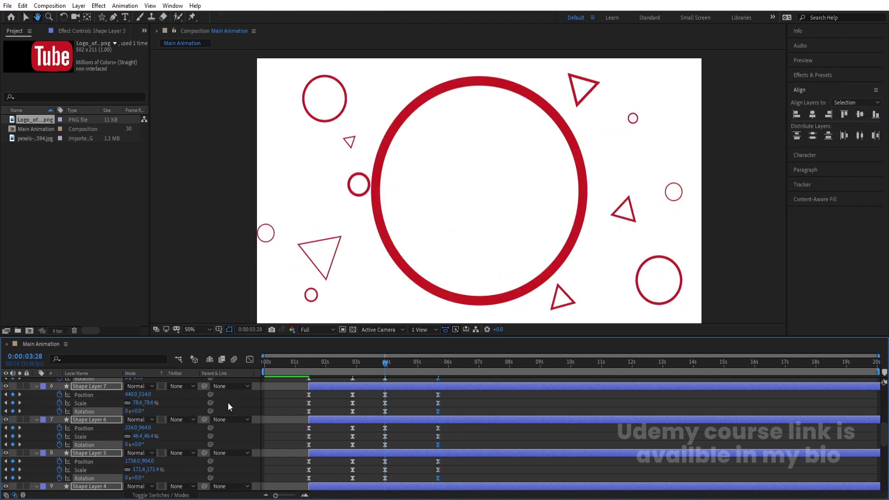
Step: Apply Easy Ease (F9) to the shape keyframes between 4s and 6s, then preview
key(space)
scroll(396, 412, down, 8)
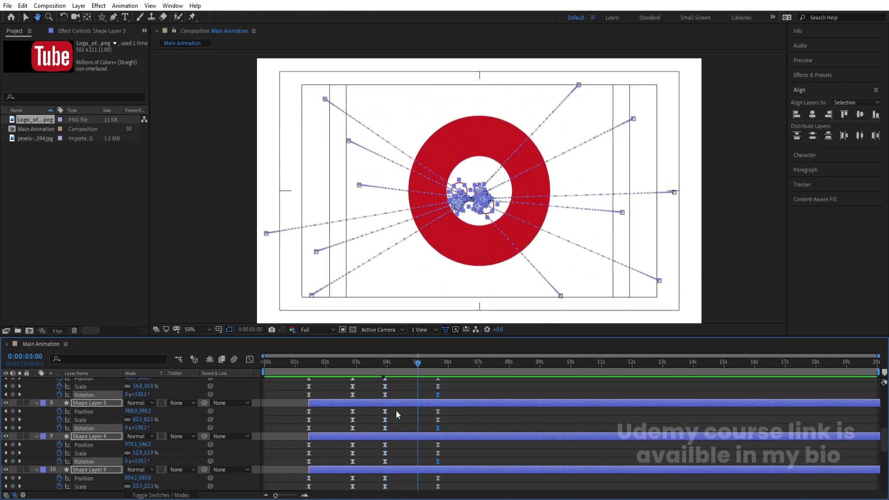
drag(477, 446, 378, 294)
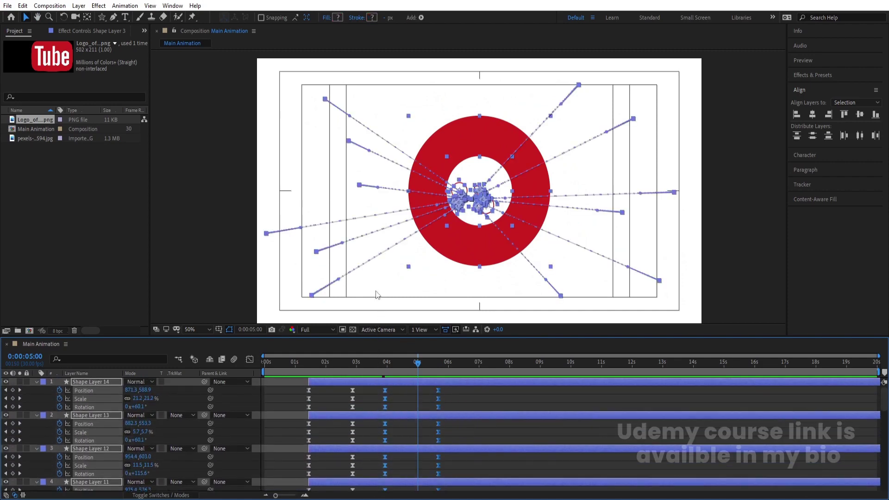
key(F9)
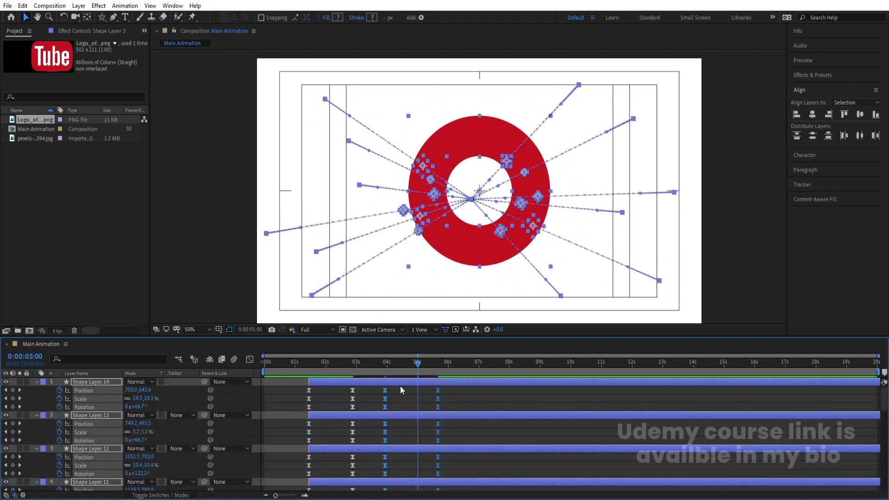
drag(389, 364, 268, 368)
key(space)
key(space)
key(space)
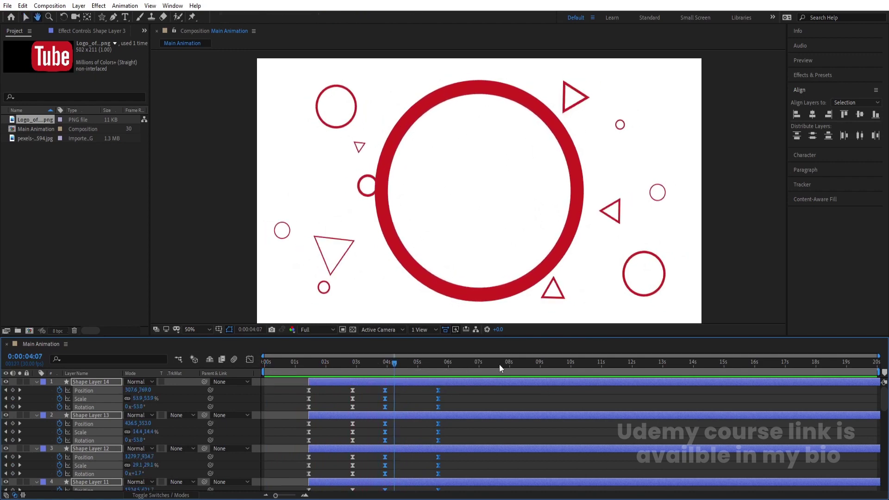
key(space)
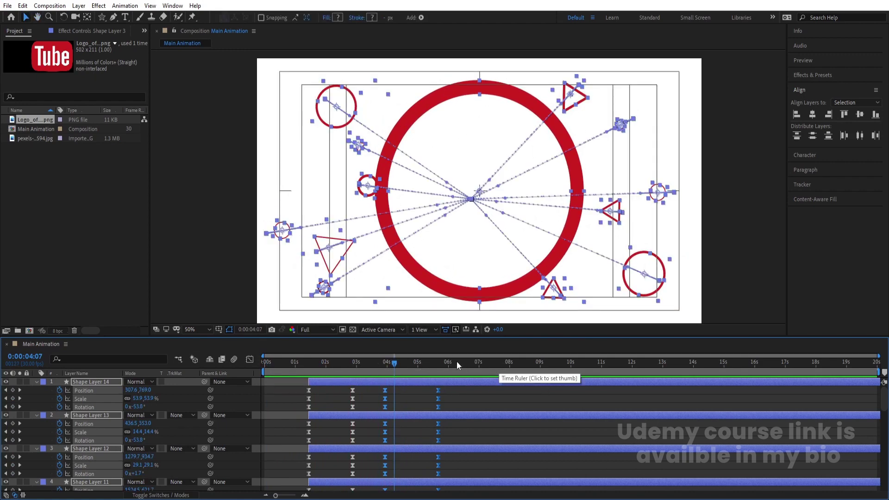
Step: In the Graph Editor, drag the middle keyframes' influence handles right and preview
click(251, 360)
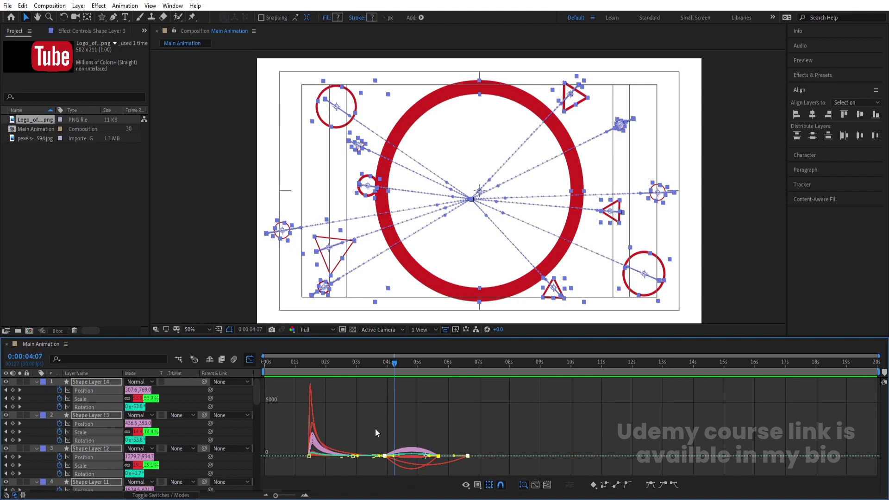
drag(376, 429, 502, 485)
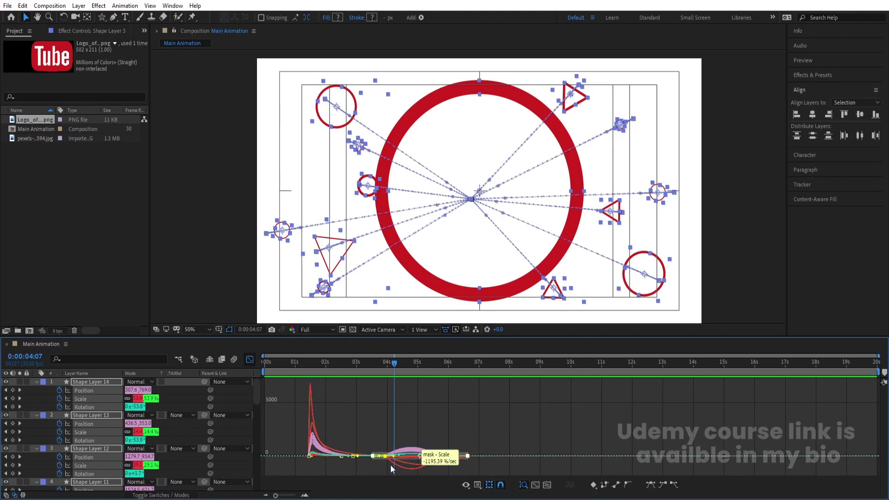
key(=)
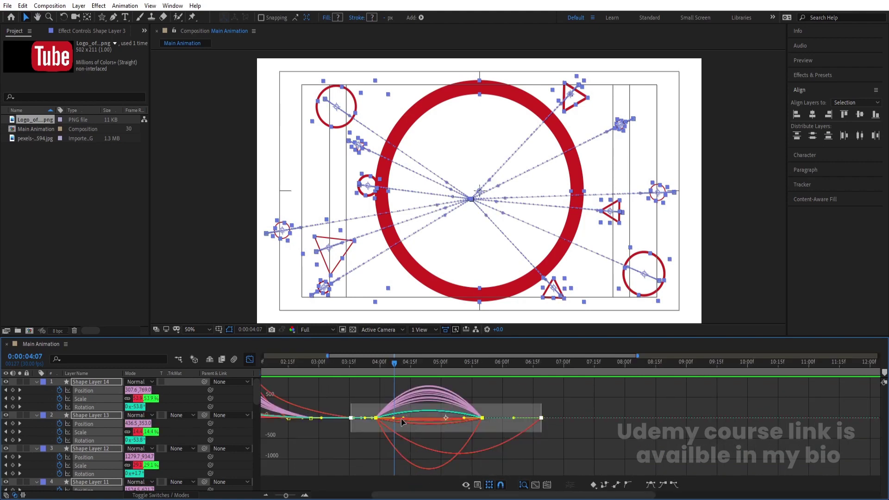
drag(406, 418, 454, 418)
drag(573, 393, 368, 452)
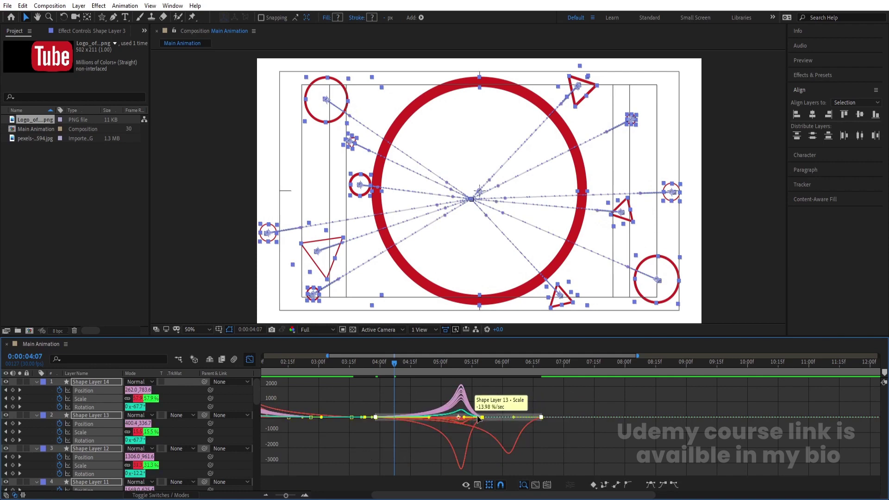
drag(471, 421, 478, 421)
key(space)
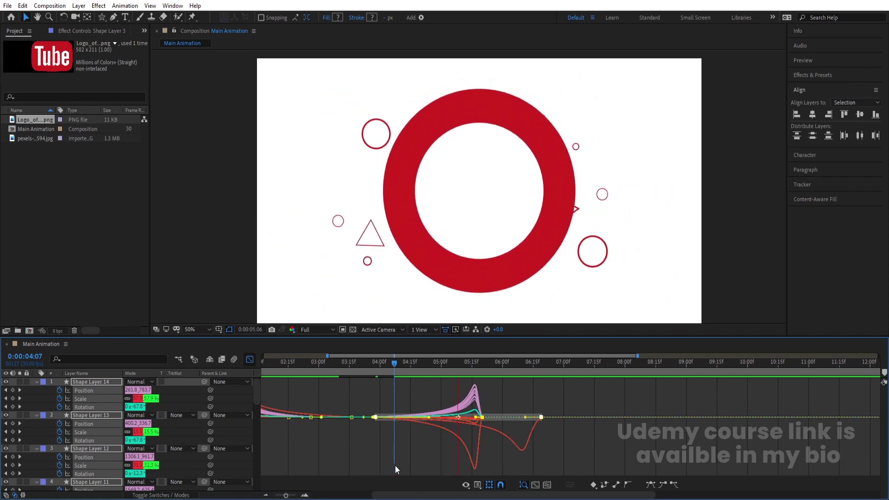
key(space)
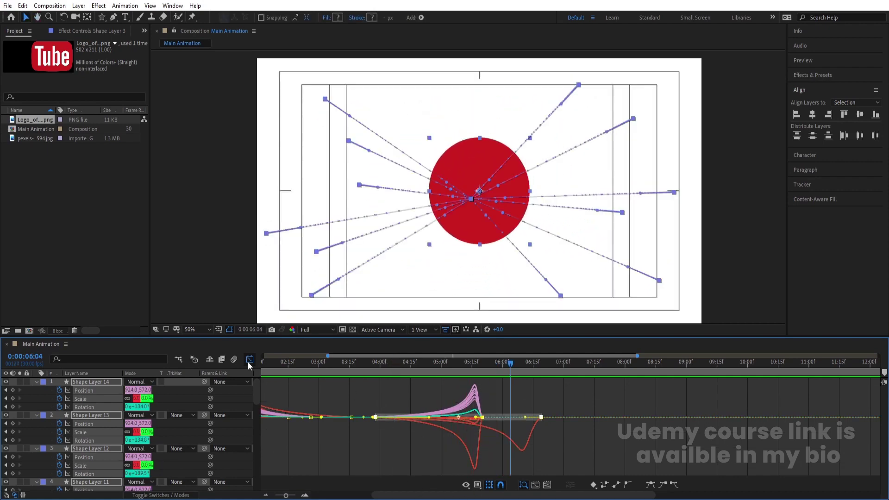
Step: Return to the layer bar view, select bg and preview the red circle shrinking
click(249, 360)
scroll(441, 457, down, 5)
scroll(441, 457, down, 5)
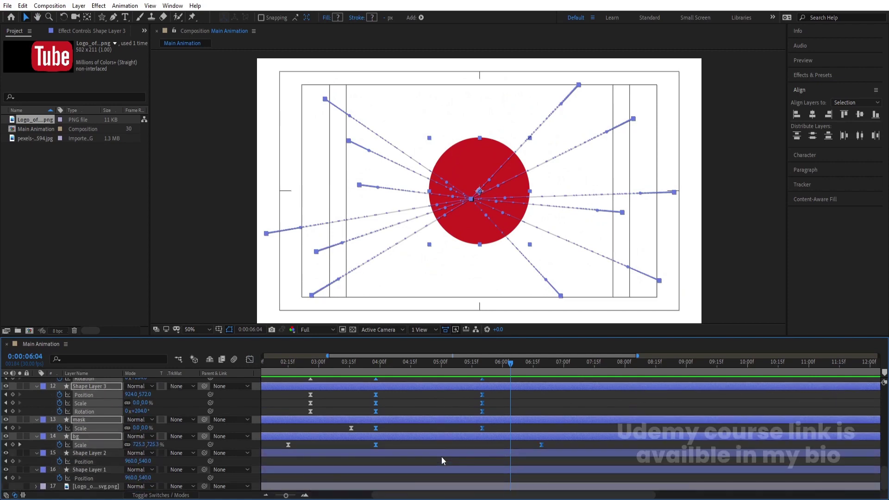
click(442, 437)
key(space)
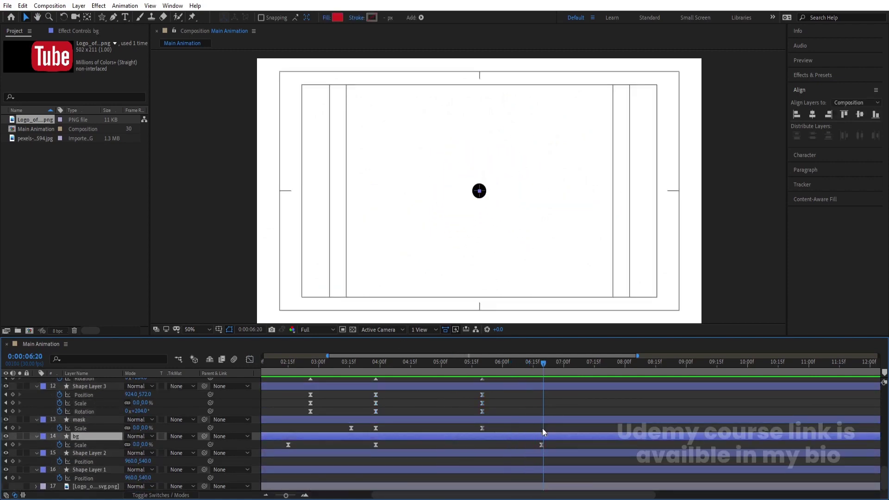
Step: Drag bg's final Scale keyframe earlier to 6:00 and preview the ending
key(j)
click(486, 421)
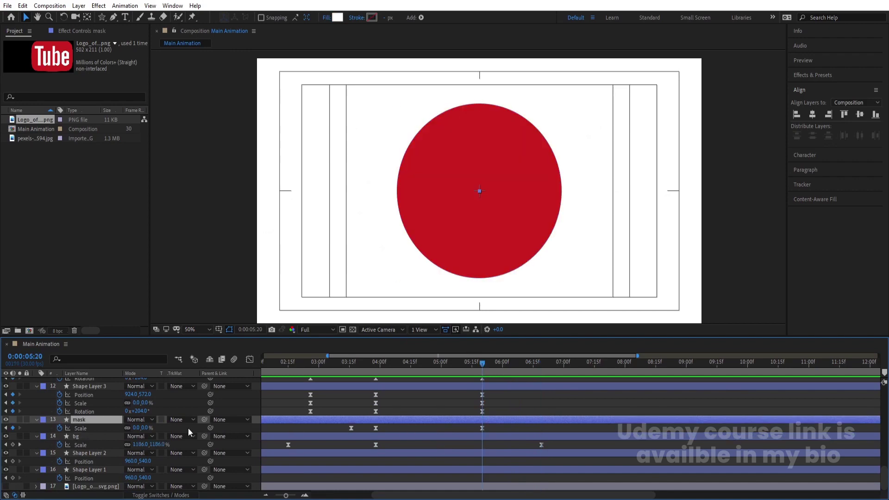
key(j)
key(space)
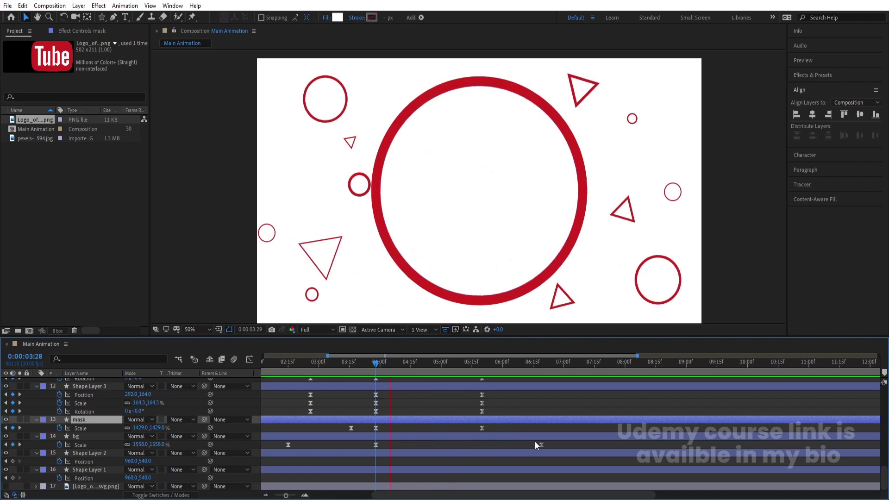
drag(541, 445, 502, 445)
key(space)
key(space)
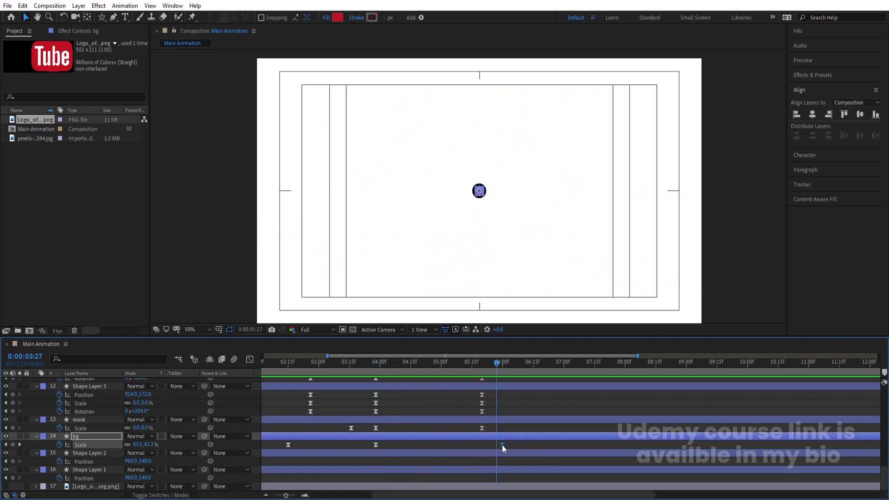
key(space)
key(space)
Step: Try the shrink keyframe at about 5:20, settle back on 6:00, and replay from start
drag(505, 445, 485, 446)
key(j)
key(j)
key(j)
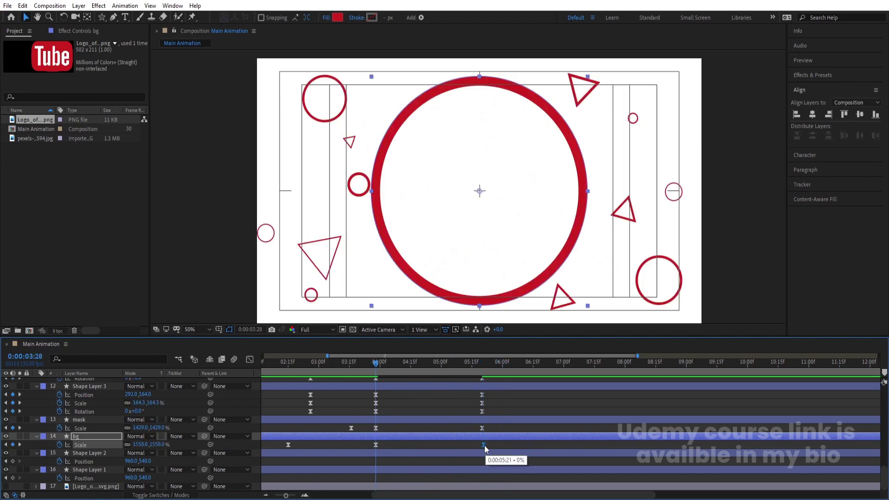
key(space)
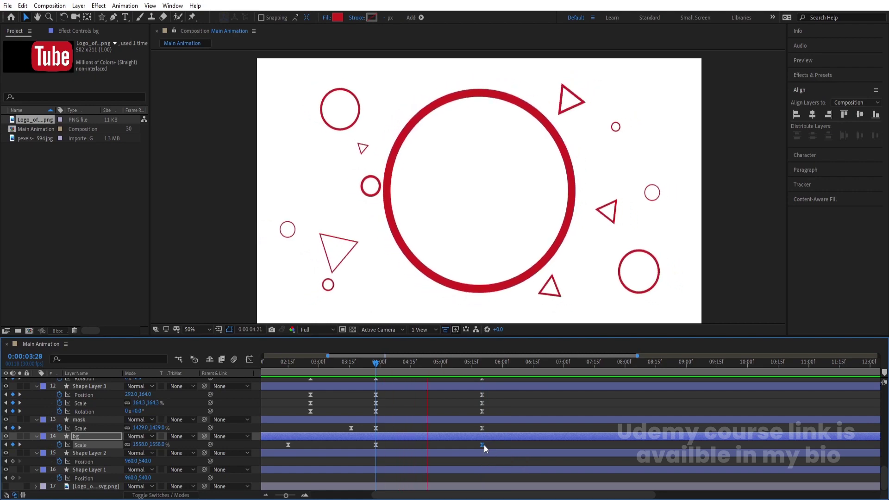
drag(484, 444, 504, 444)
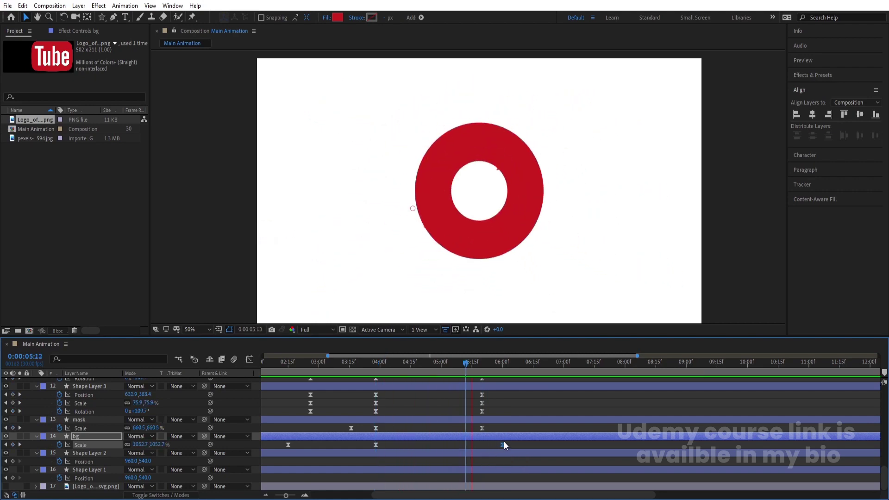
key(space)
key(j)
key(j)
key(j)
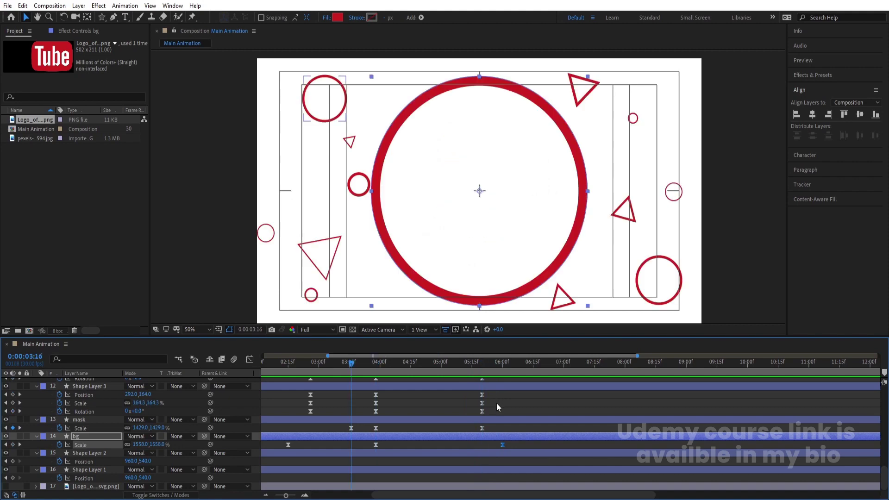
drag(277, 368, 214, 371)
key(space)
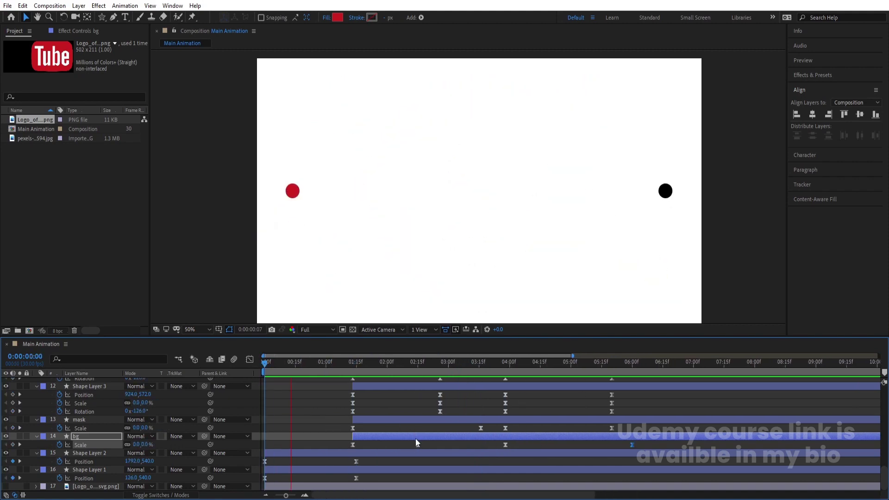
Step: Trim Shape Layer 1 and Shape Layer 2 to end at 0:00:01:20, then preview
click(96, 452)
shift+click(95, 469)
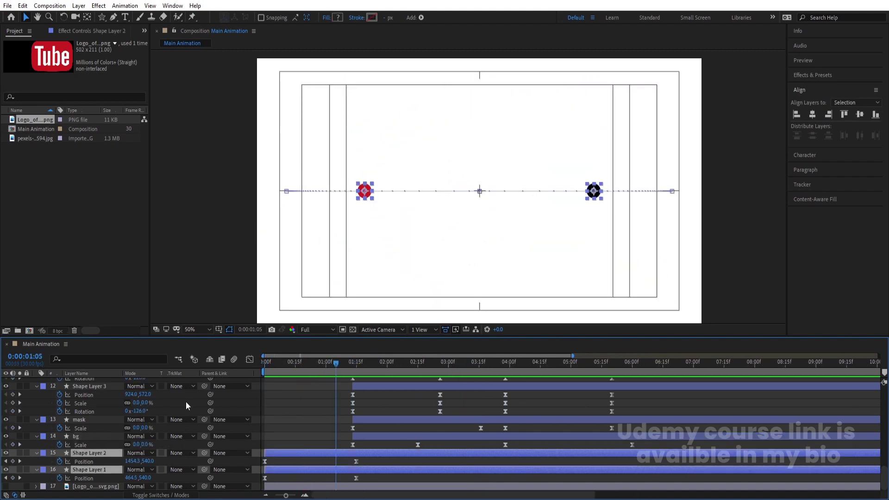
key(space)
key(space)
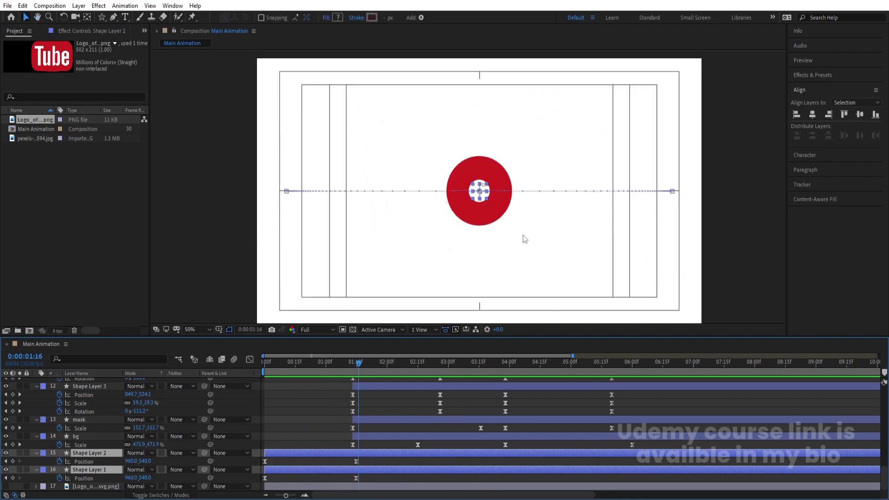
key(space)
key(space)
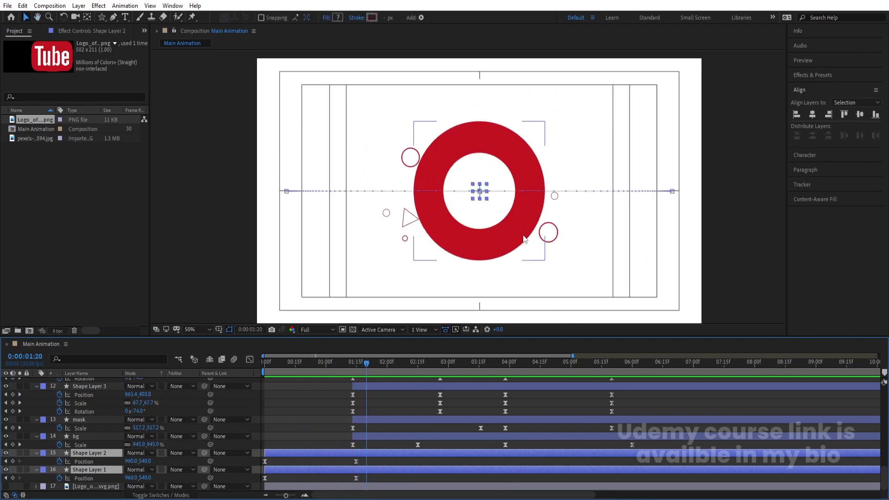
key(alt+bracketright)
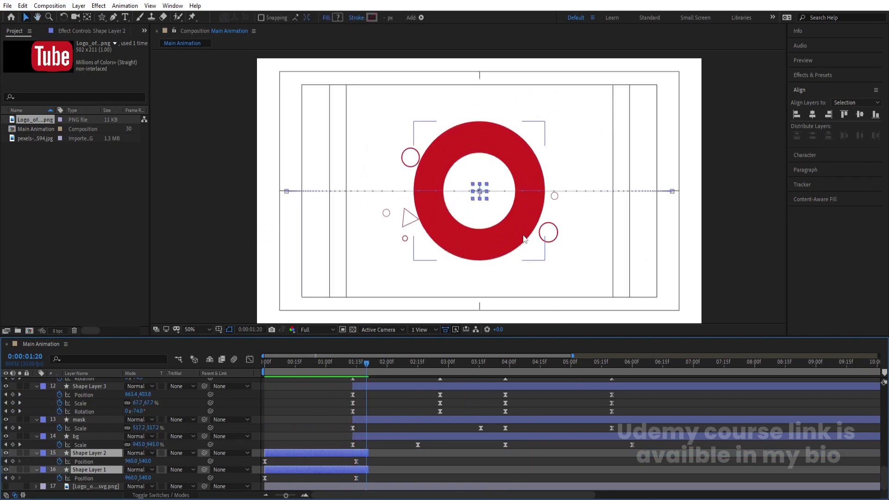
key(space)
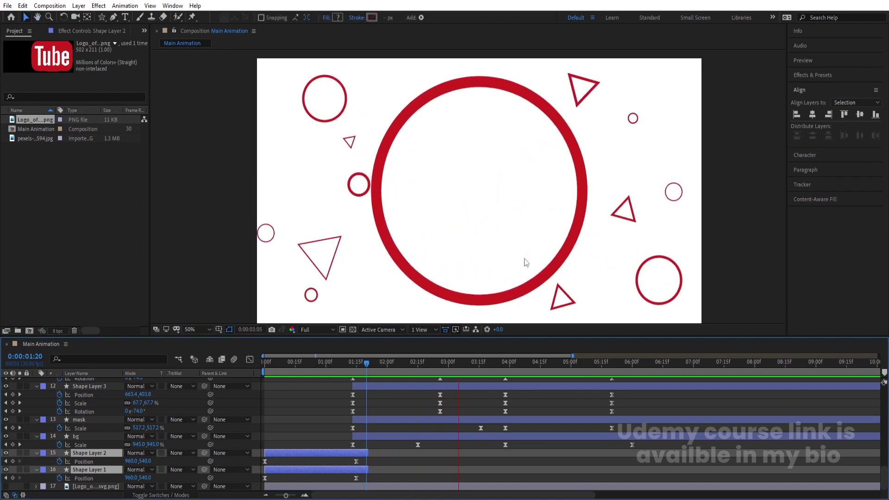
click(625, 415)
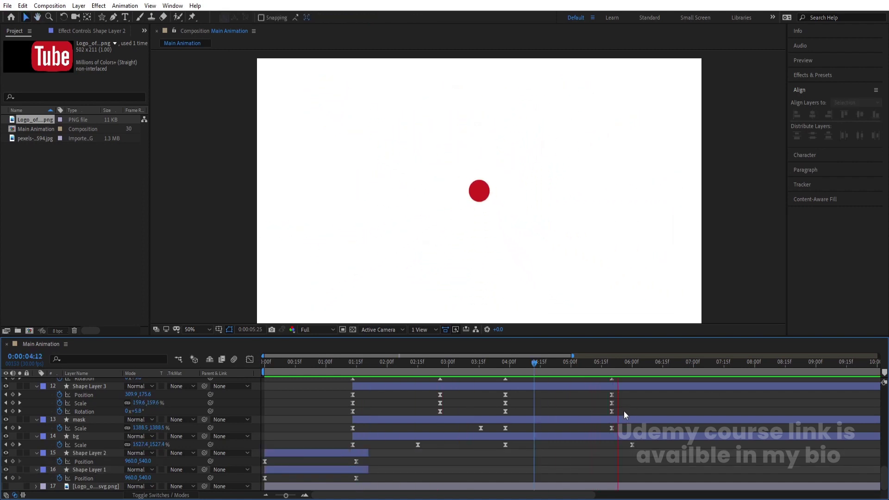
Step: Move the final collapse keyframes from 5:25 to about 5:06 and preview from 0:24
key(space)
key(minus)
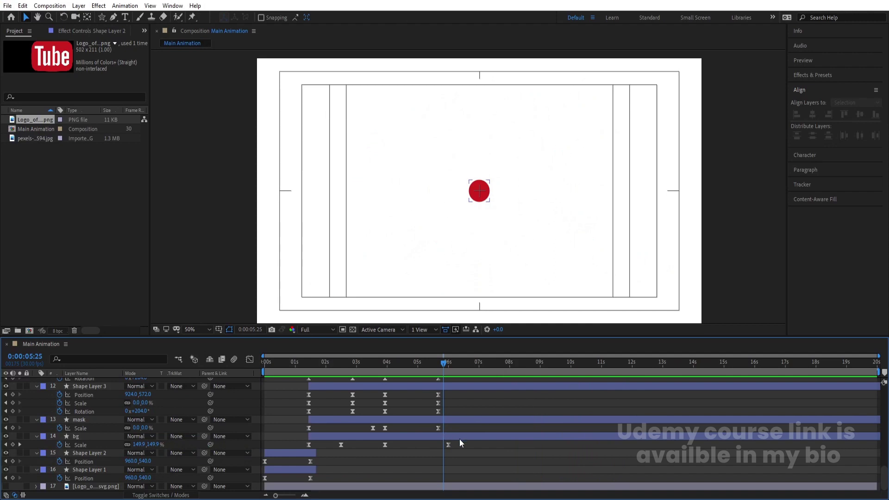
drag(456, 446, 424, 349)
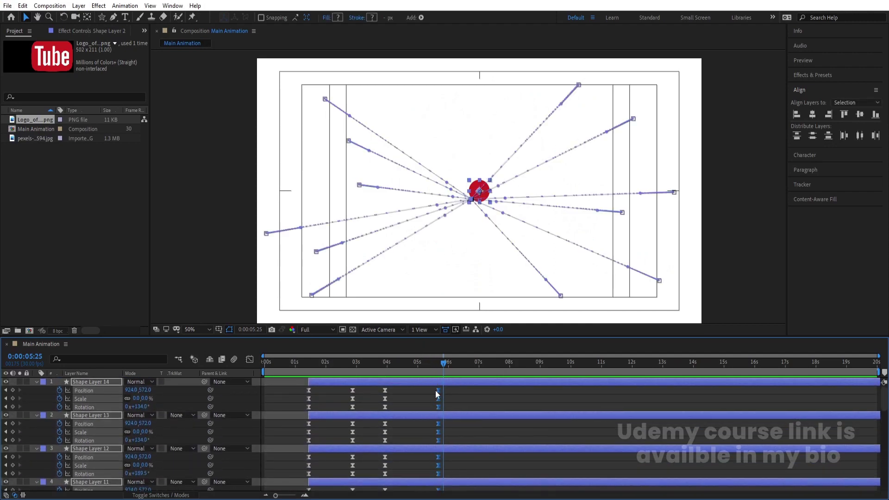
drag(435, 391, 387, 364)
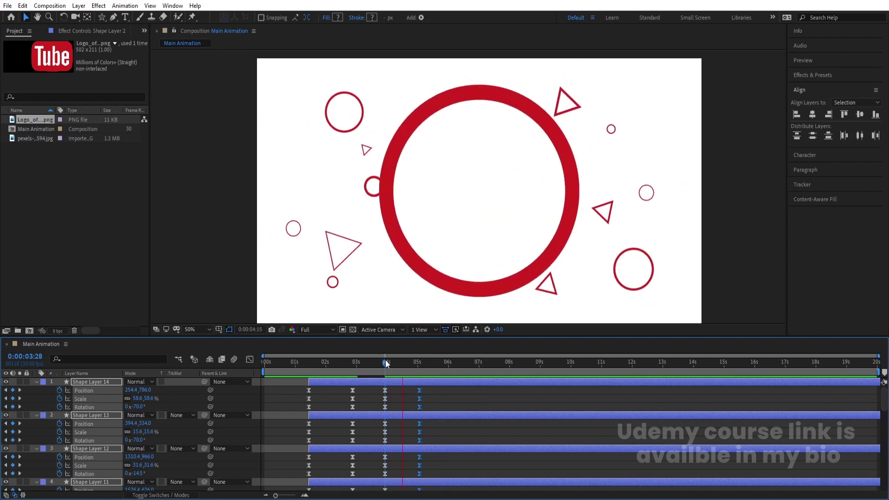
key(space)
scroll(402, 404, down, 15)
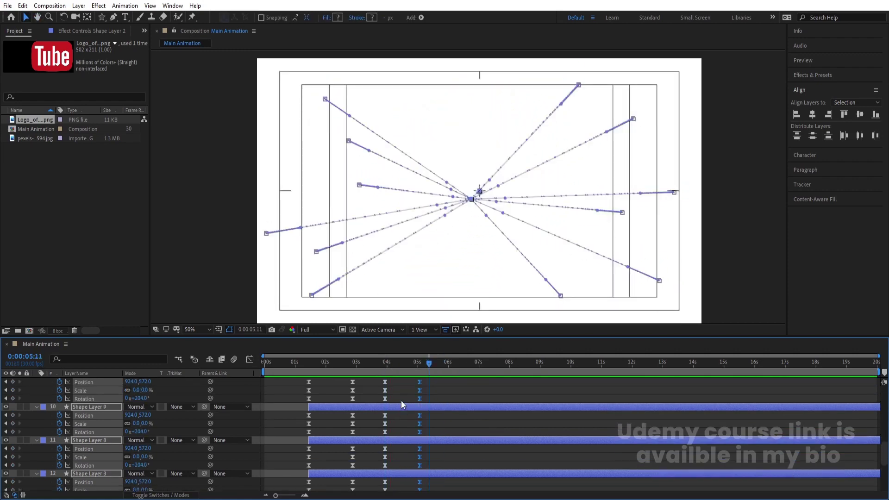
drag(300, 365, 291, 382)
key(space)
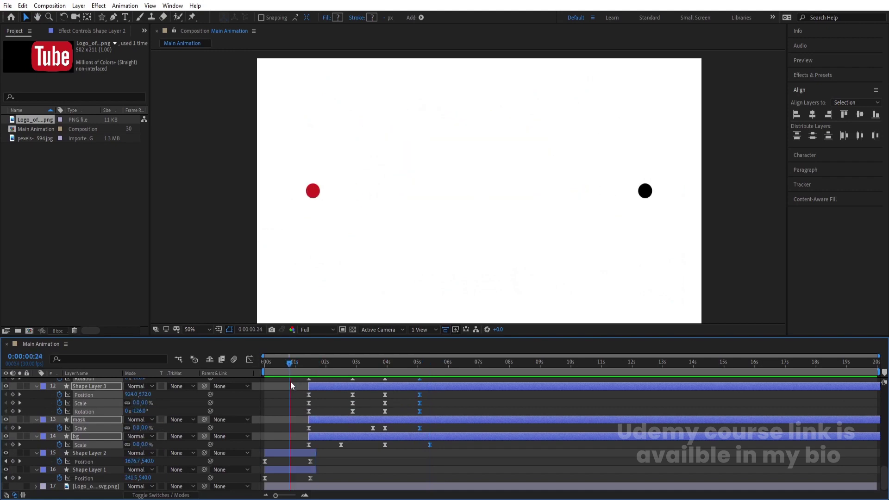
key(space)
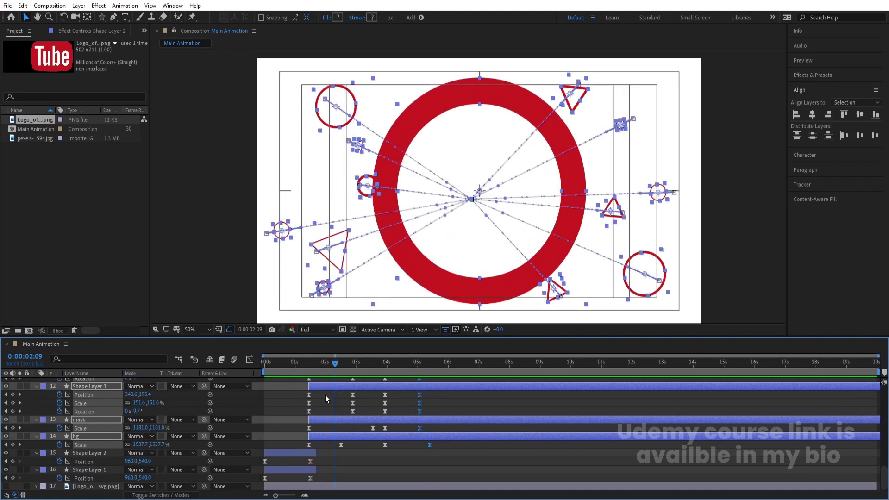
Step: Jump to Shape Layer 3's in-point at 1:13 and zoom the timeline in there
click(336, 397)
click(338, 387)
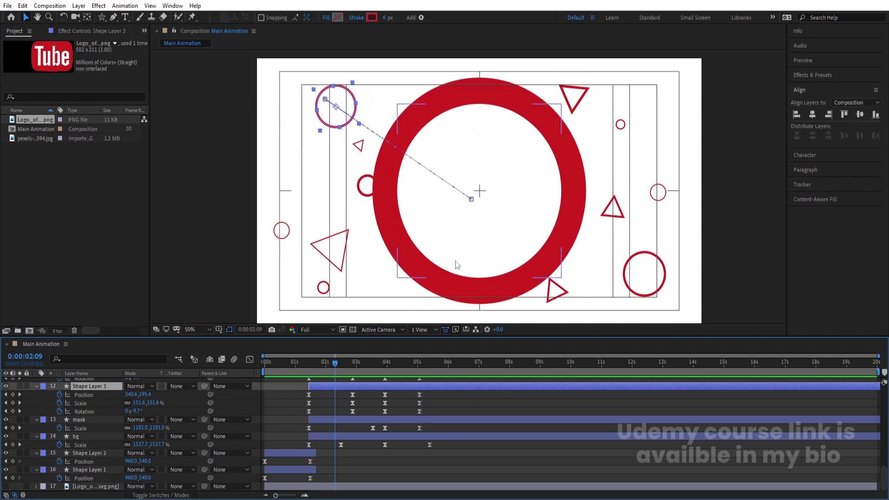
key(i)
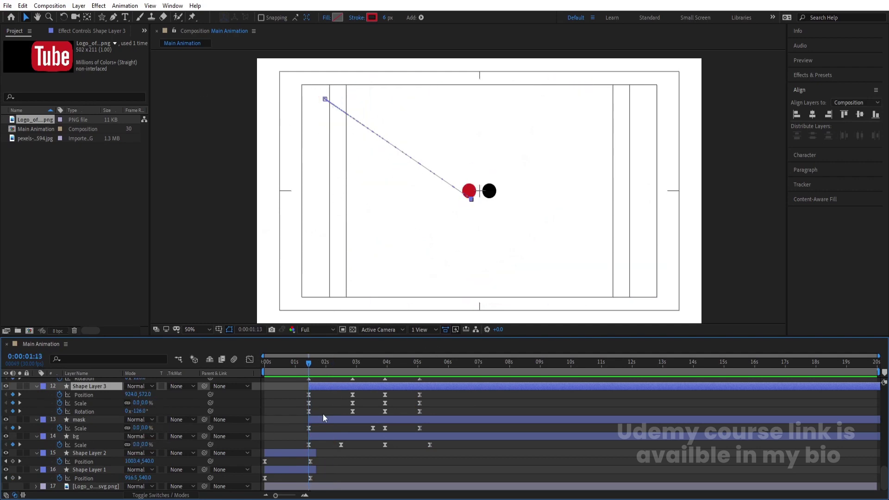
key(equal)
key(equal)
key(equal)
click(321, 407)
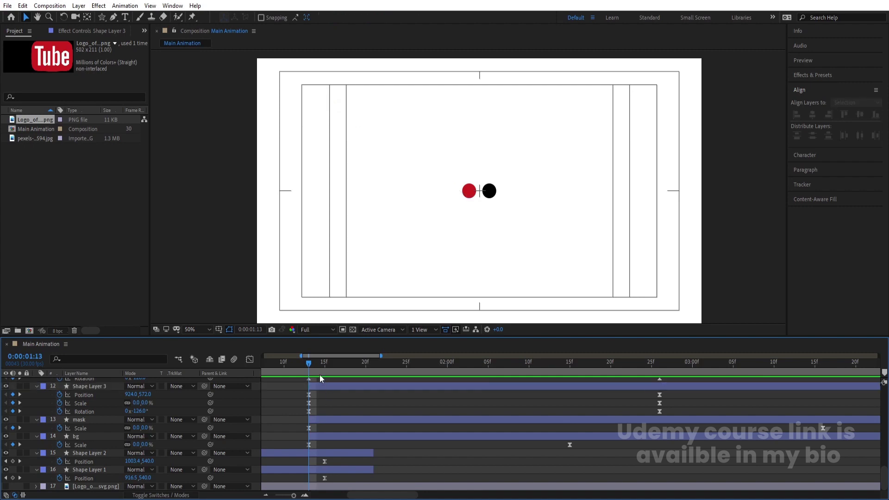
Step: Select Shape Layers 3–14 and trim them at 1:14
click(315, 388)
scroll(323, 388, up, 12)
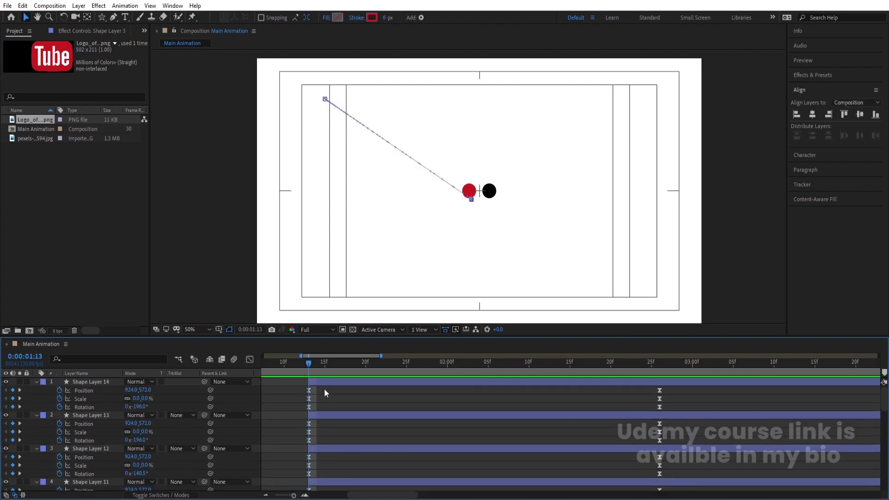
shift+click(319, 382)
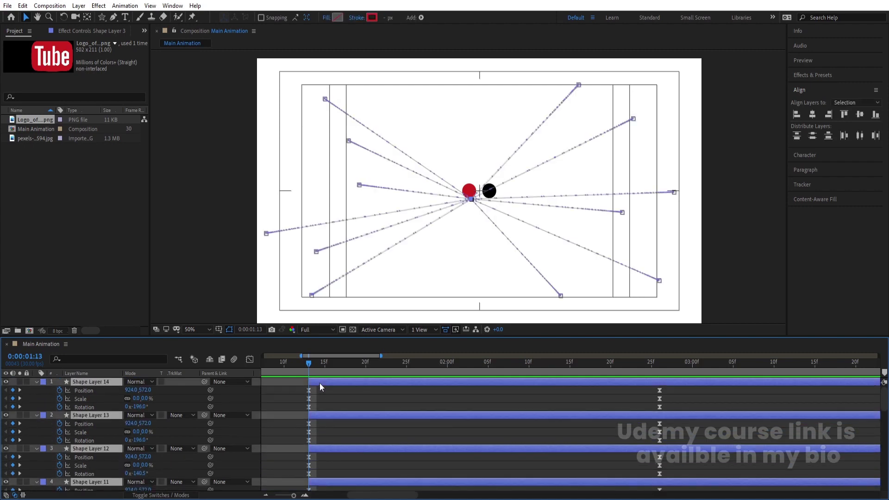
key(Page_Down)
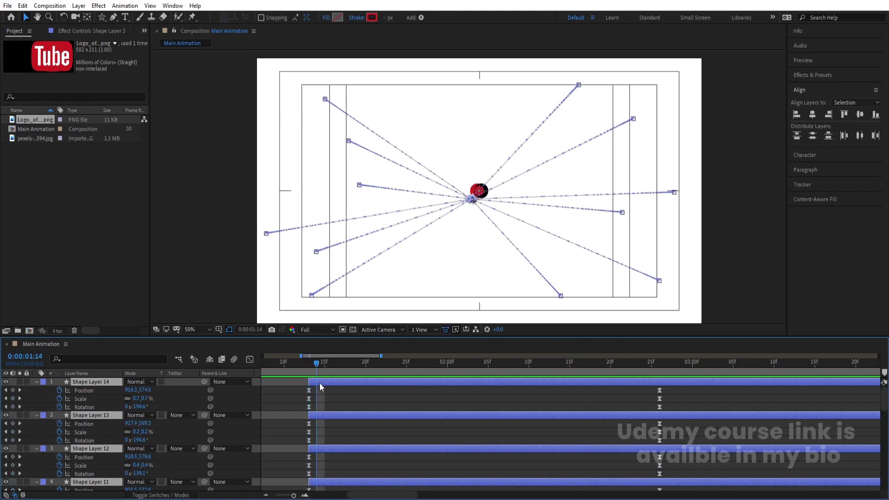
key(alt+bracketright)
Step: Apply Keyframe Assistant > Sequence Layers to the selected shape layers
right_click(320, 383)
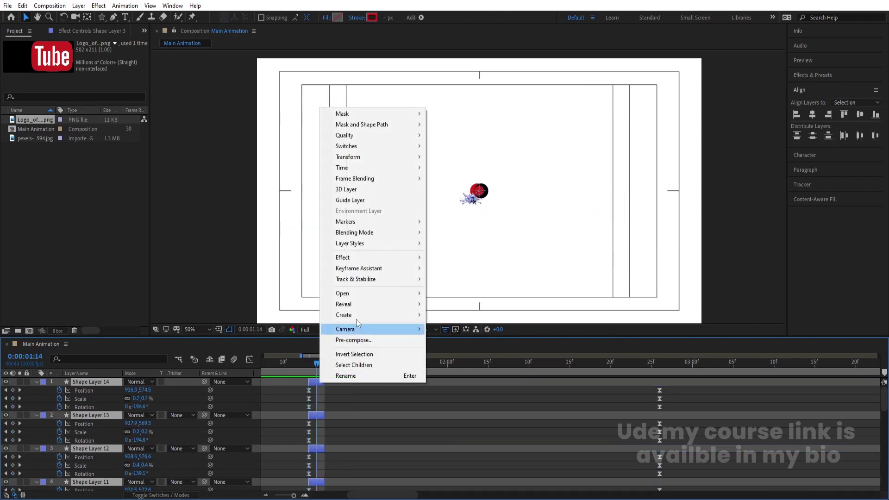
mouse_move(356, 269)
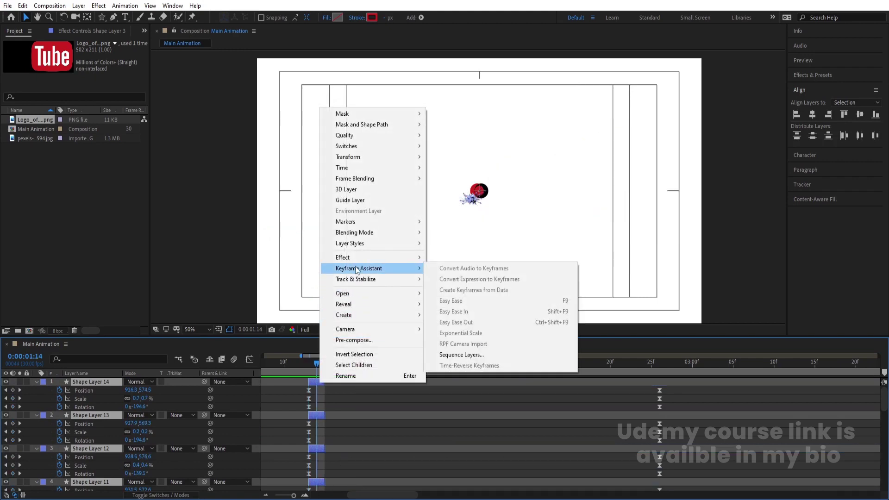
click(468, 353)
click(455, 276)
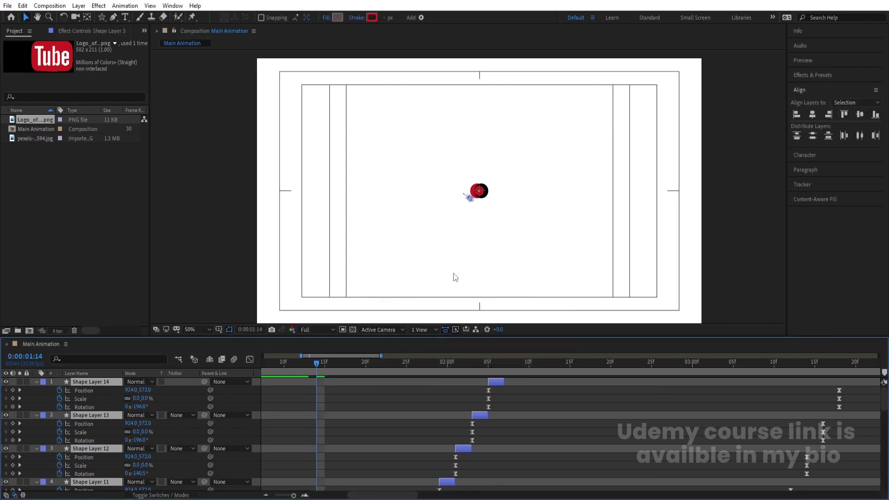
scroll(380, 406, down, 4)
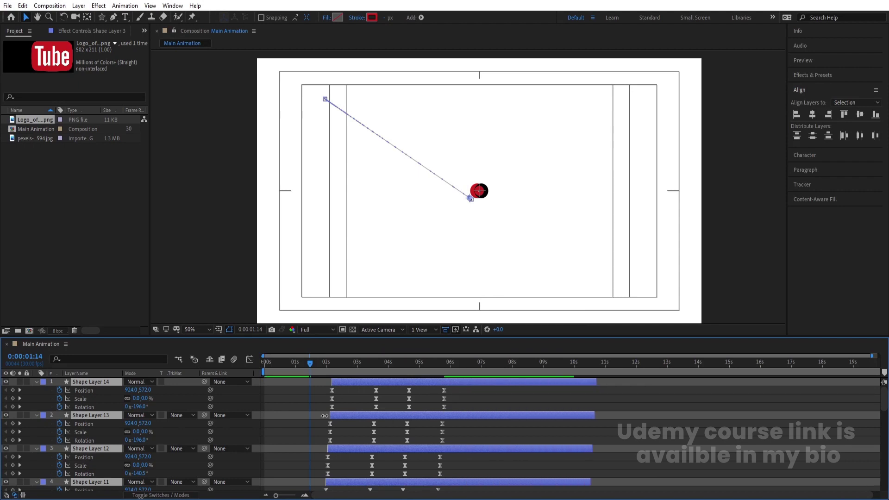
Step: Preview the staggered burst, rewind to 0:00, and collapse all layer properties with U
scroll(325, 416, down, 10)
scroll(325, 415, down, 1)
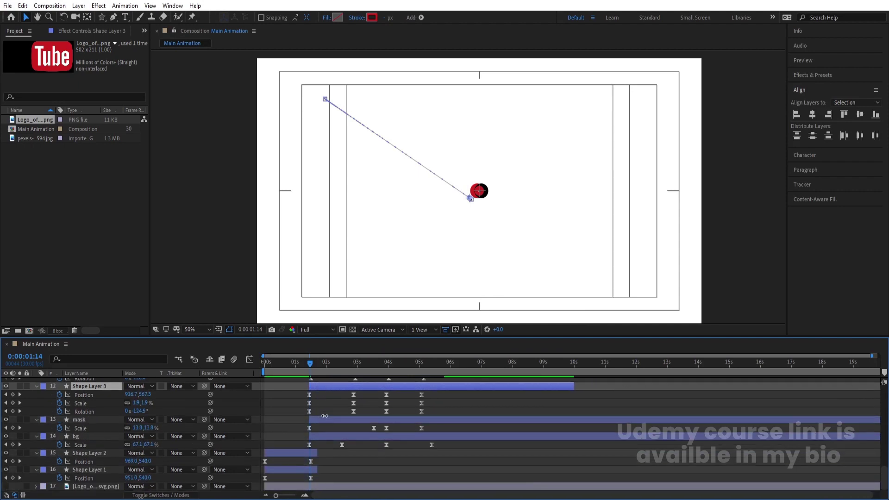
key(space)
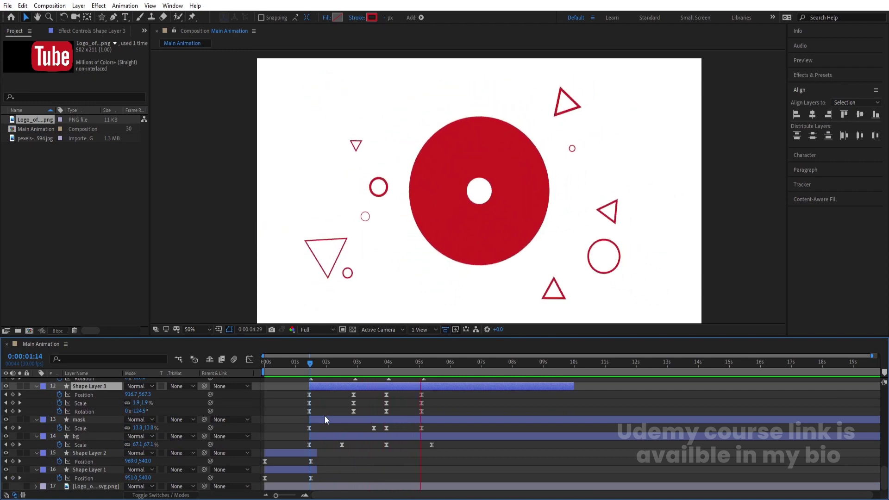
key(space)
key(space)
key(space)
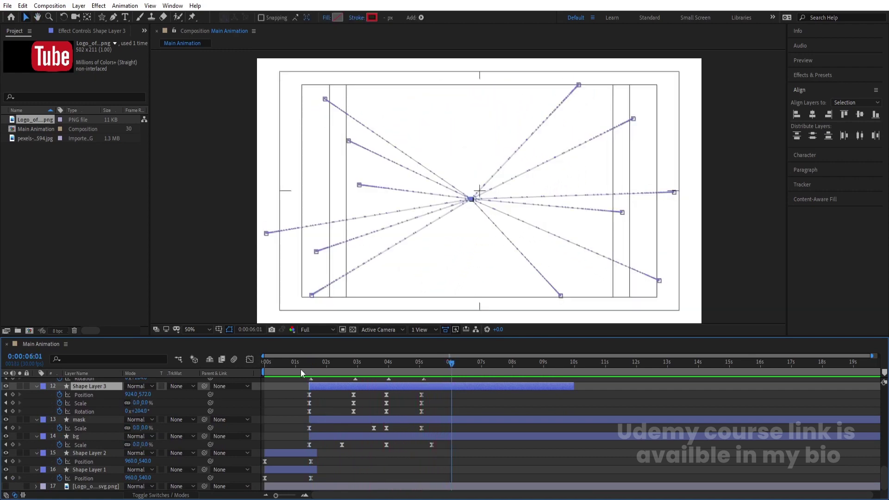
drag(298, 368, 263, 369)
click(293, 410)
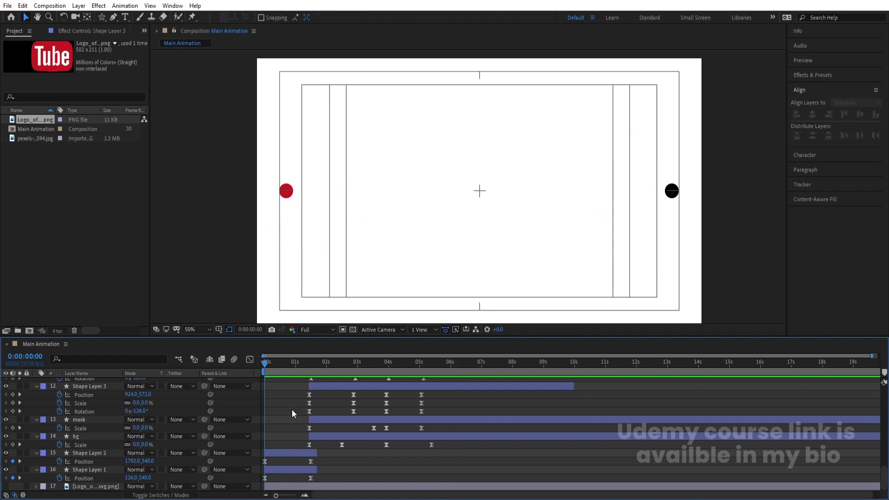
key(u)
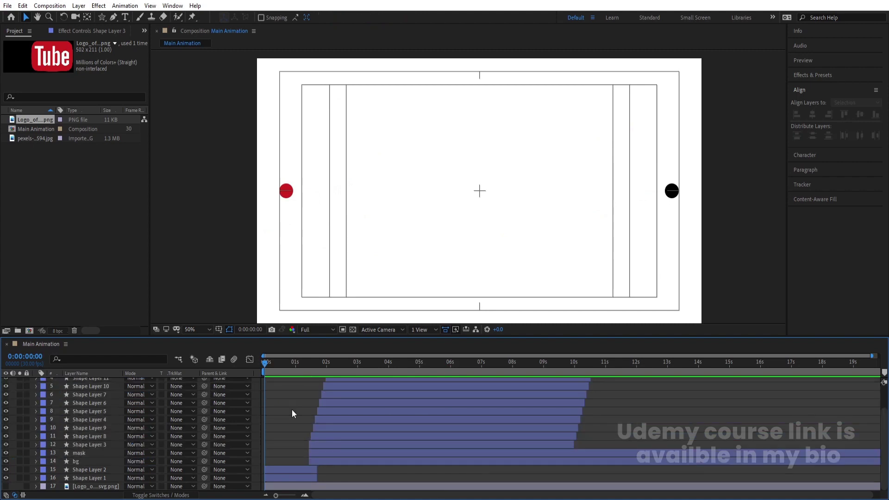